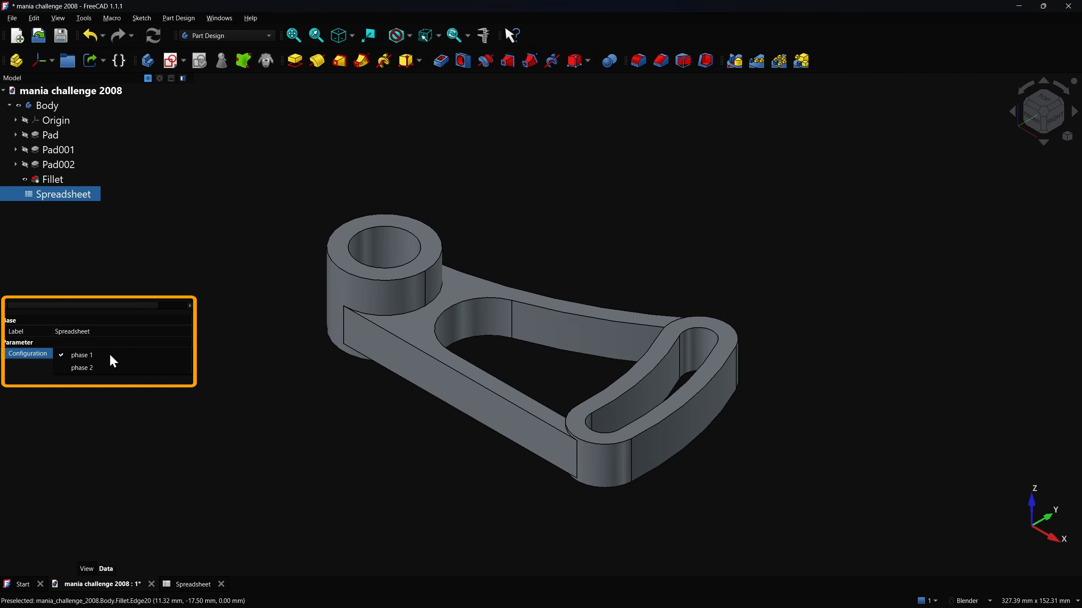
- Switch the finished model's Spreadsheet Configuration to phase 2 and back to phase 1 to compare both variants
left_click(100, 366)
left_click(102, 355)
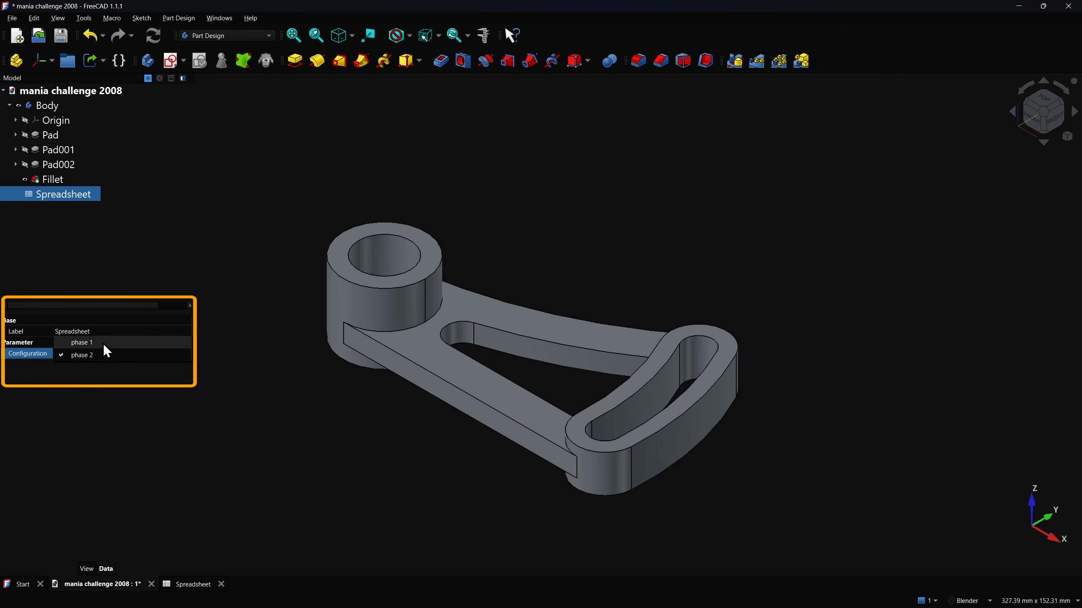
left_click(103, 344)
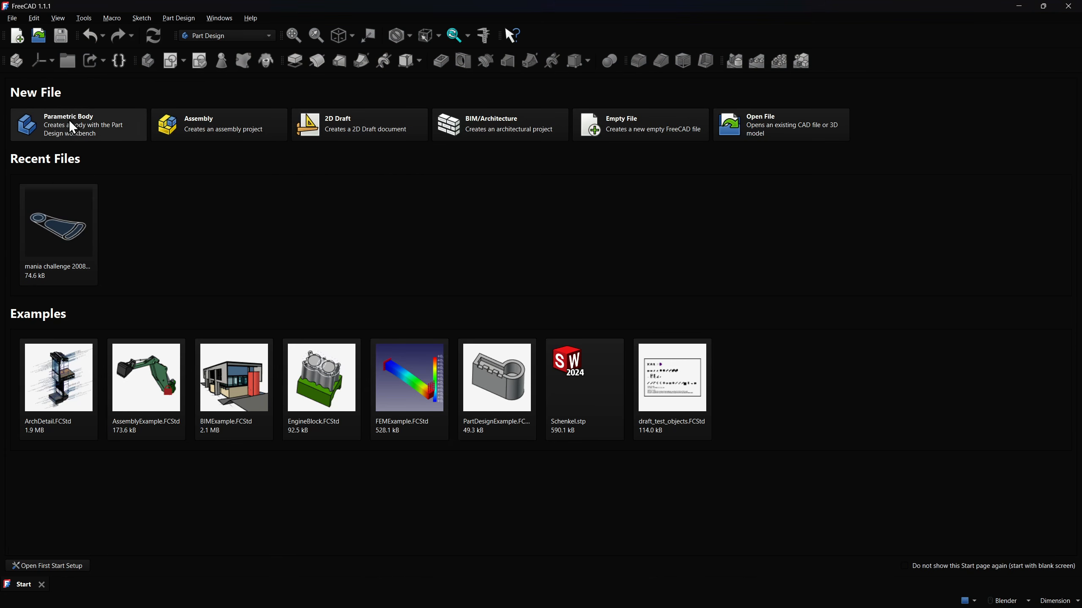
- Create a new parametric body file and start a sketch on the body's XY plane
left_click(69, 120)
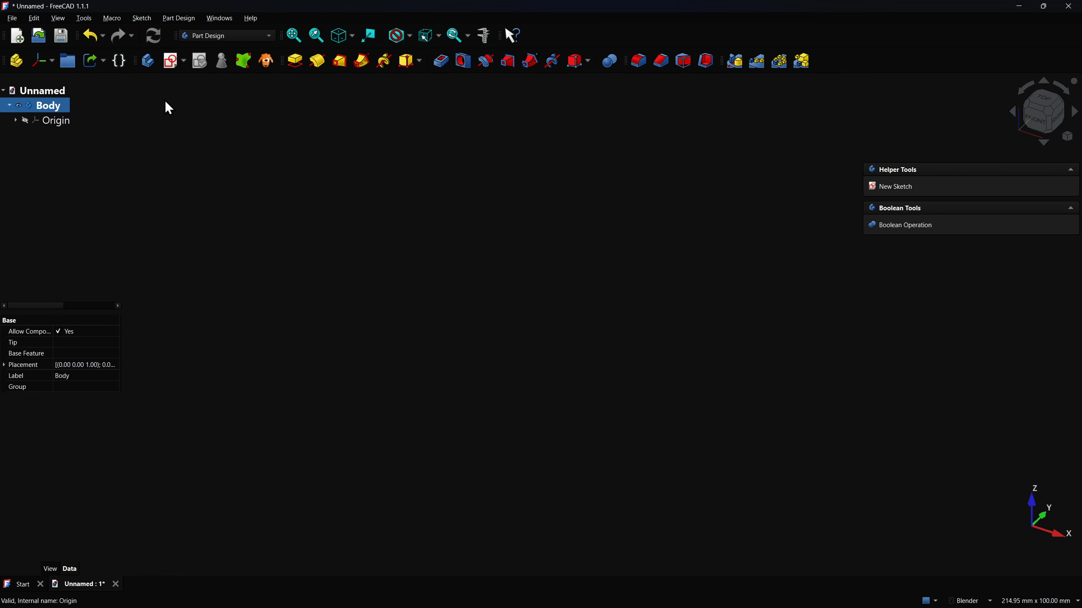
left_click(171, 62)
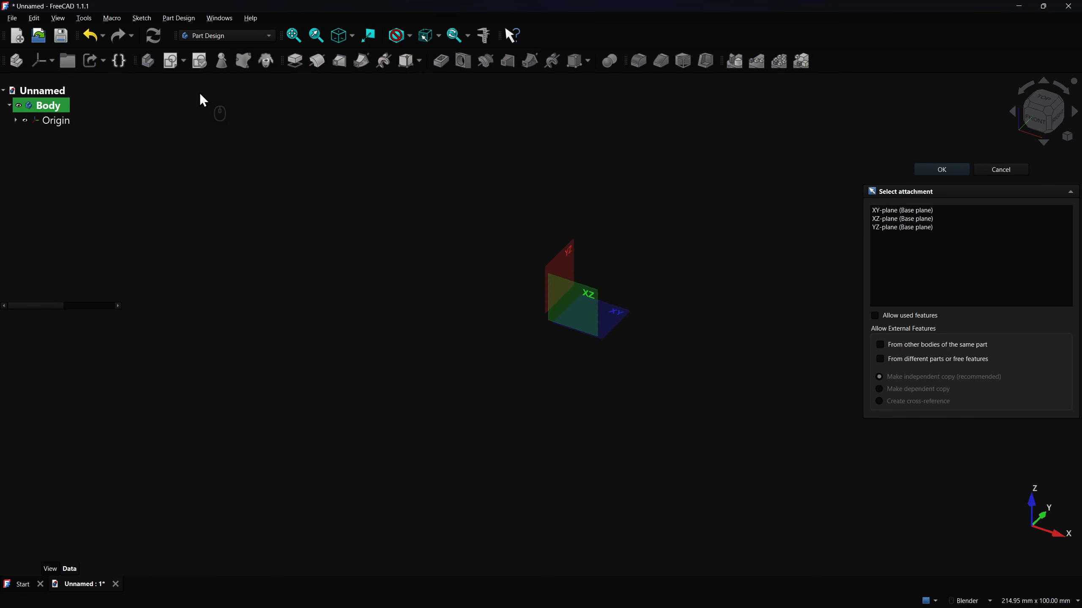
left_click(613, 314)
scroll(712, 235, "down", 2)
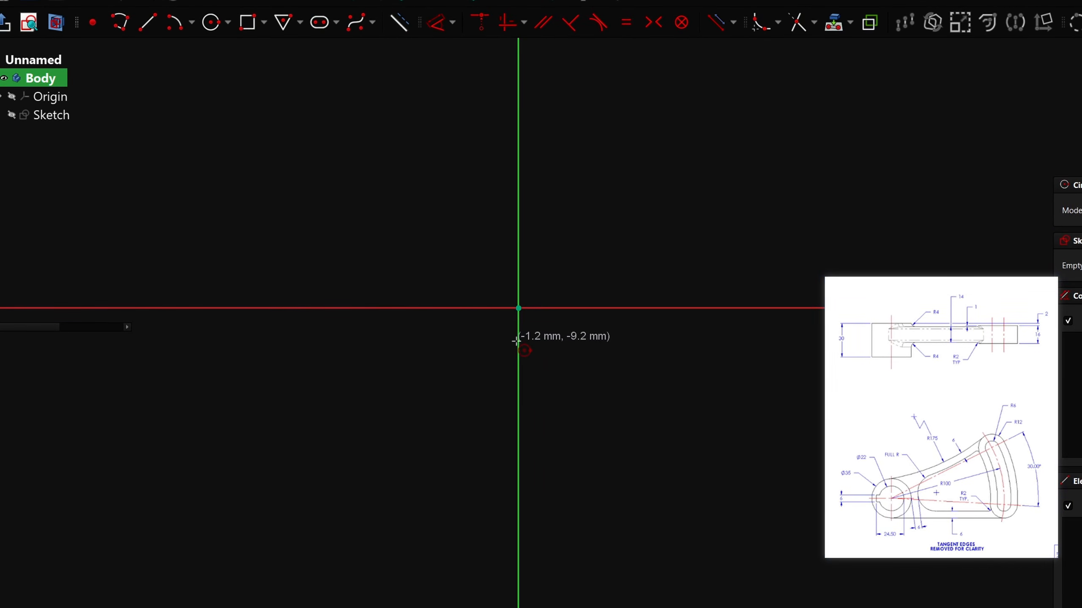
- Draw two concentric circles centred on the origin with diameters of 35 mm and 22 mm
left_click(518, 307)
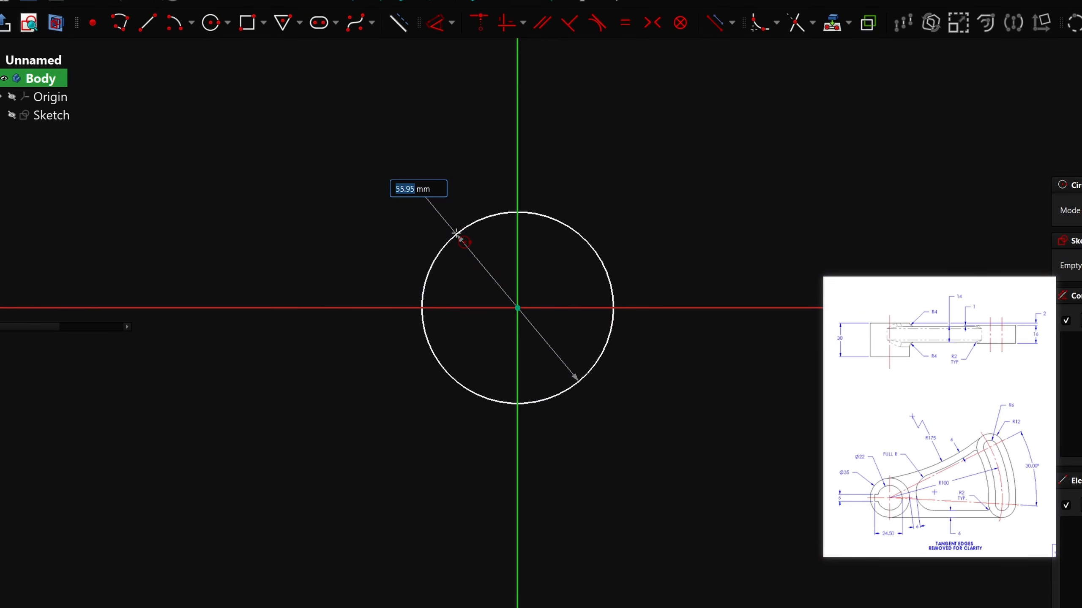
type("3")
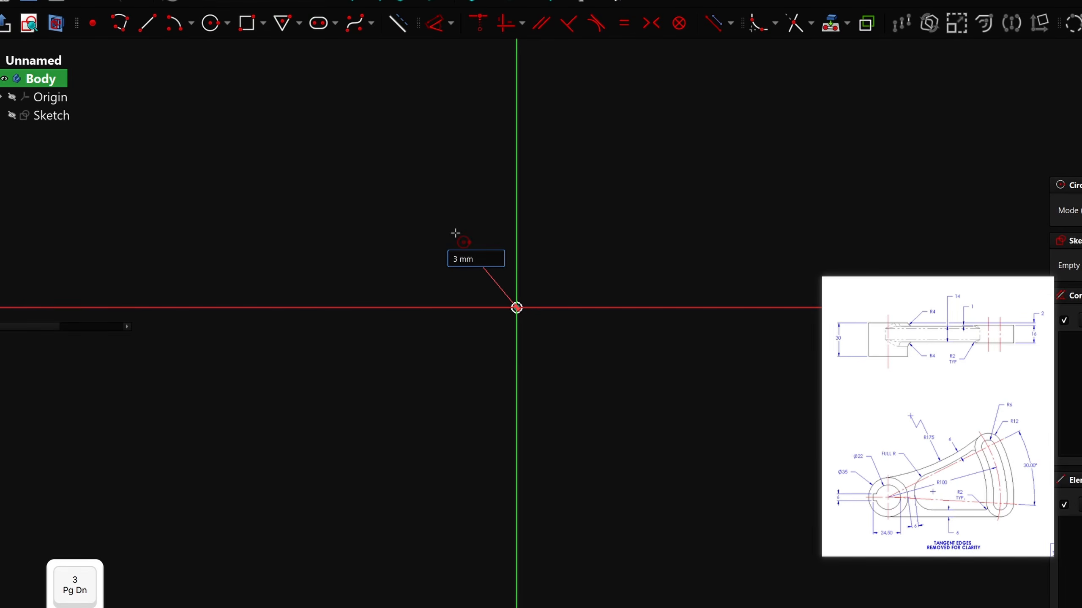
type("5")
key("Return")
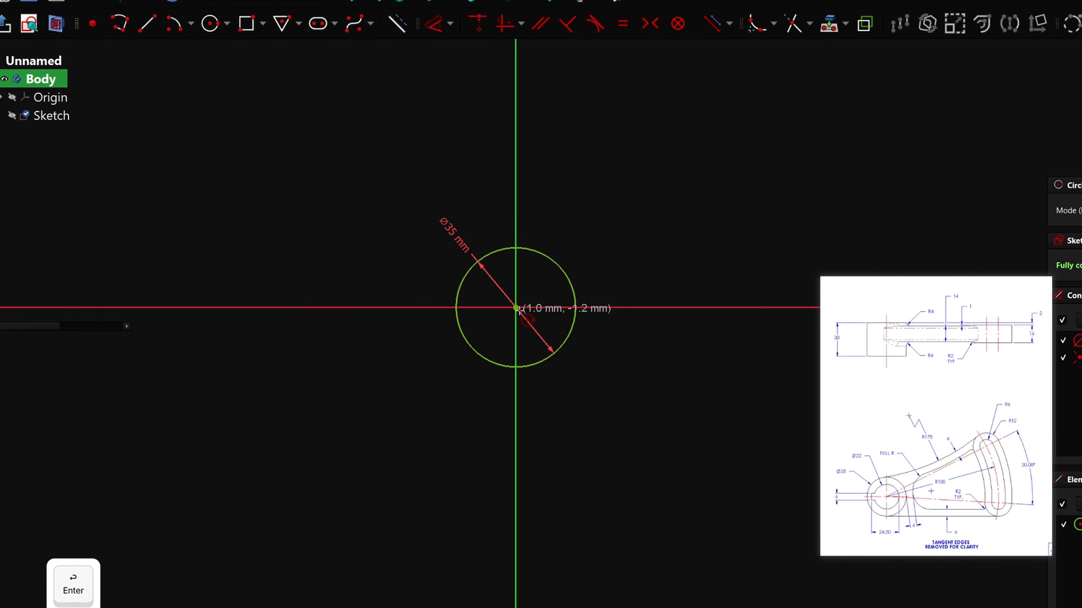
left_click(515, 307)
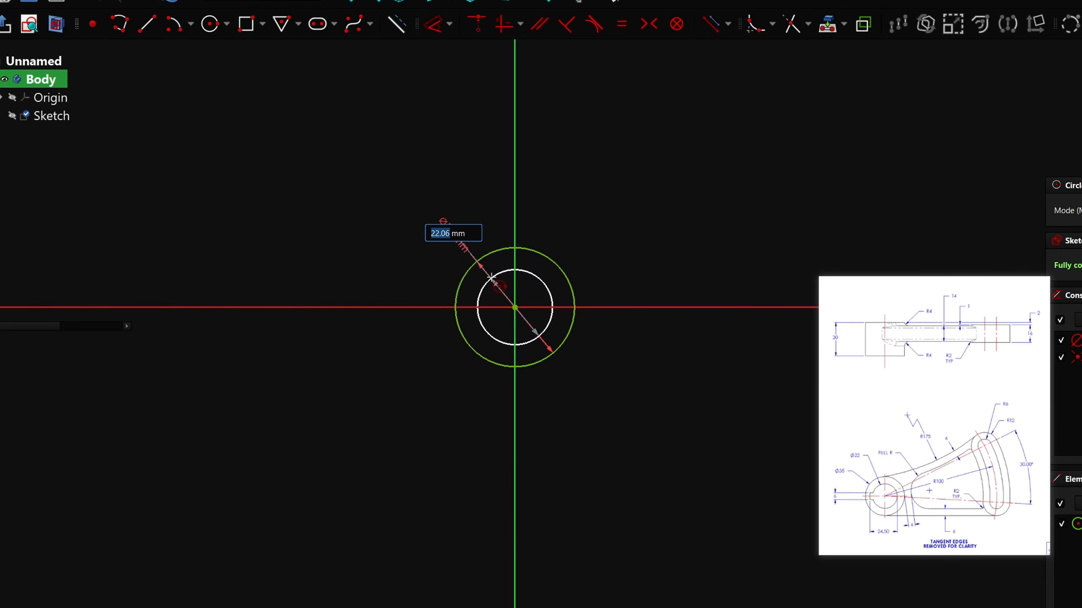
type("22")
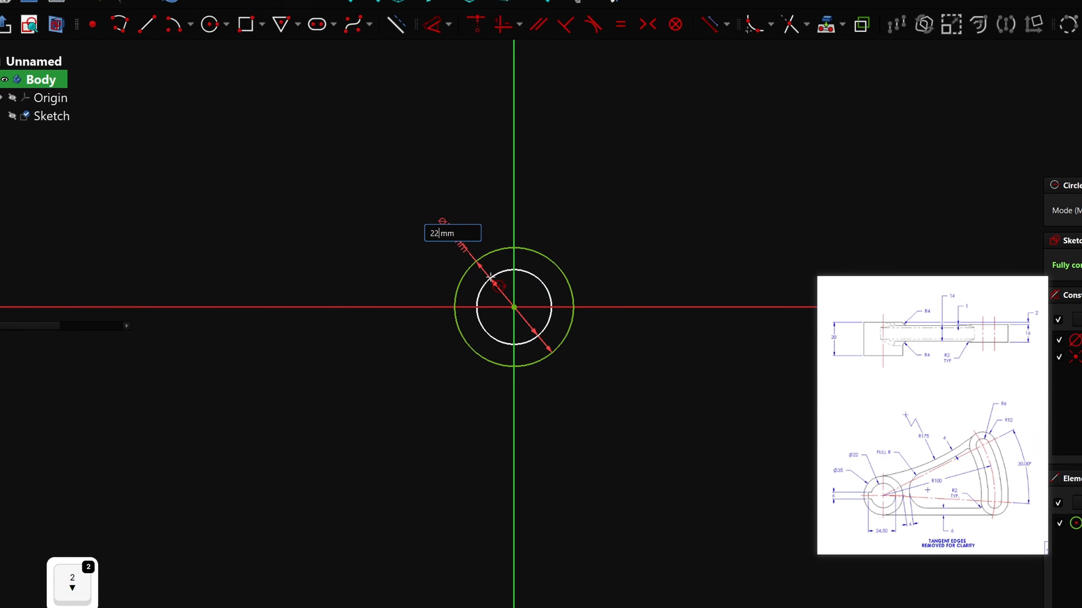
key("Return")
- Draw an arc slot centred on the origin with a 100 mm arc radius, a -30° sweep and a 12 mm end radius
left_click(369, 63)
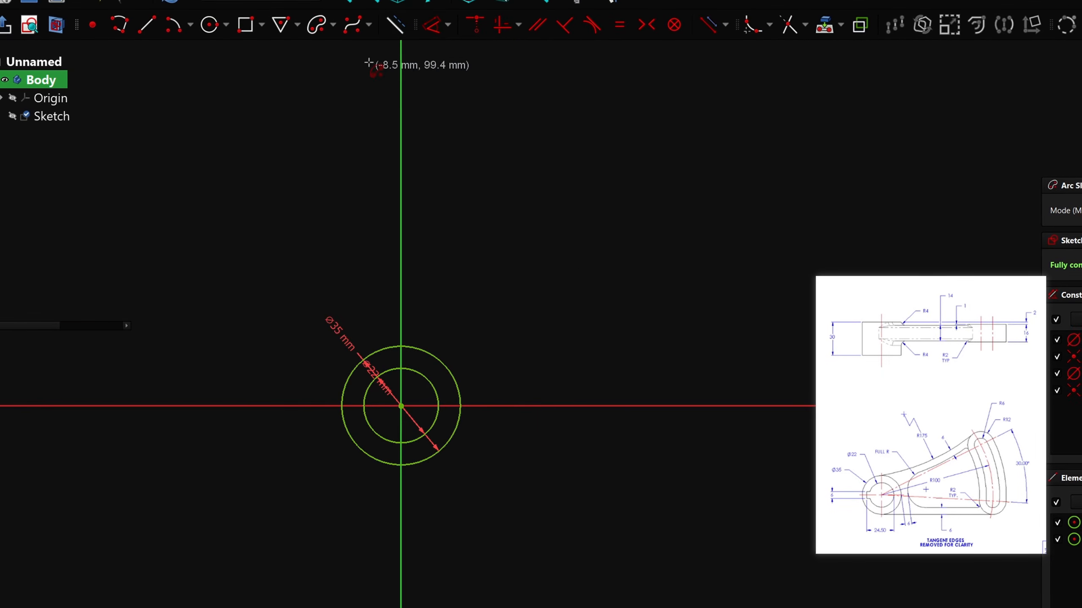
left_click(332, 24)
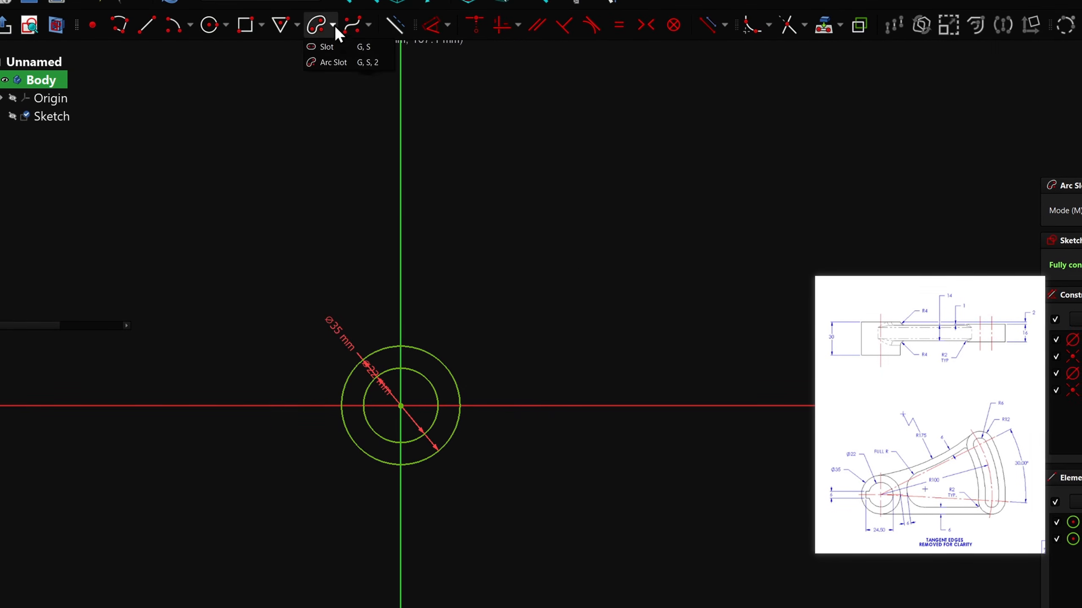
left_click(337, 61)
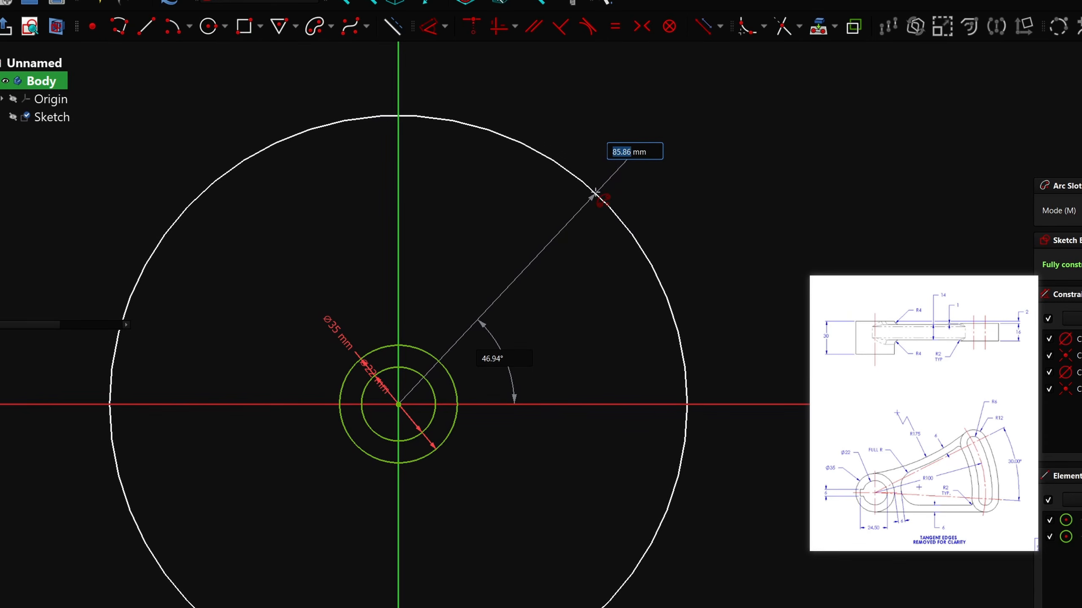
type("100")
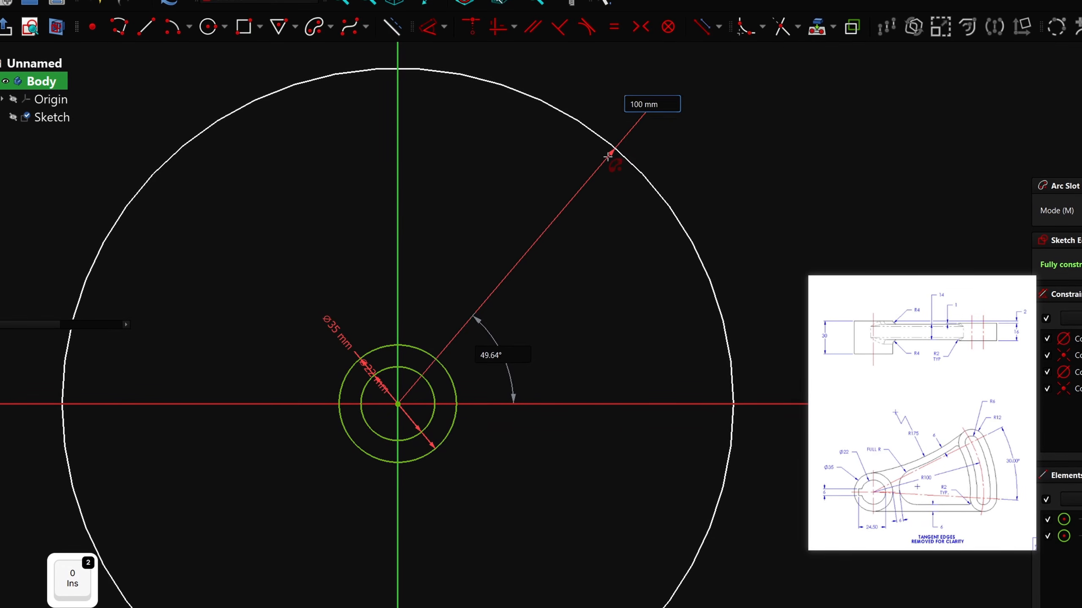
key("Return")
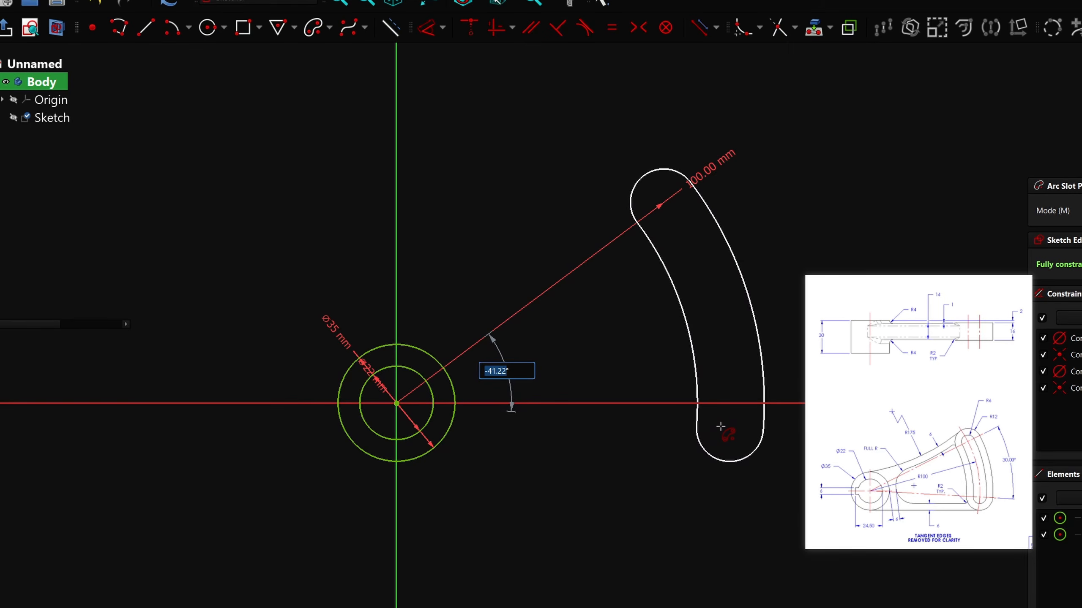
type("-3")
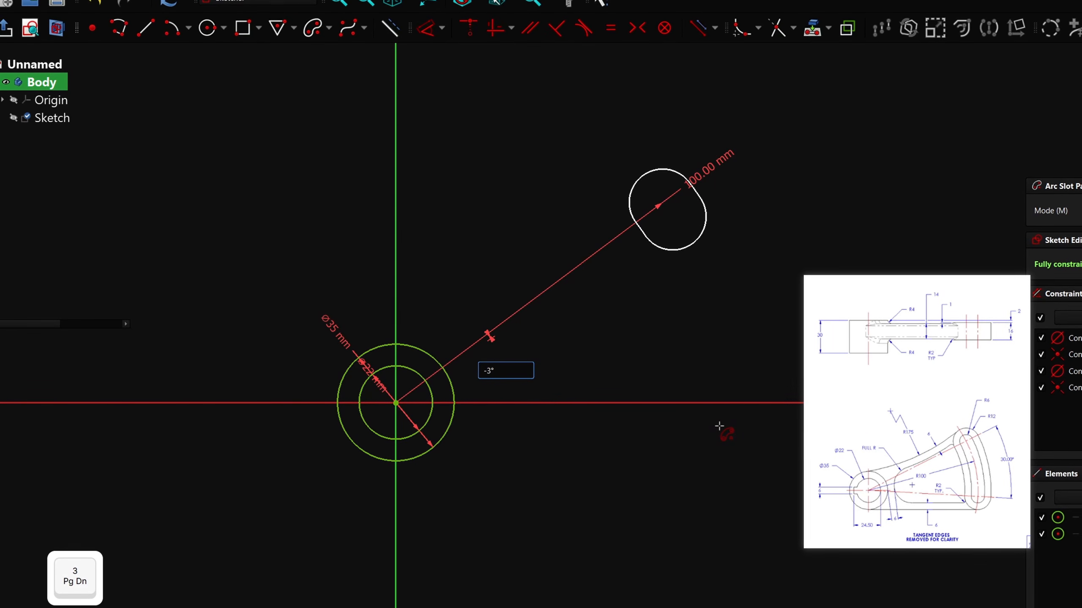
type("0")
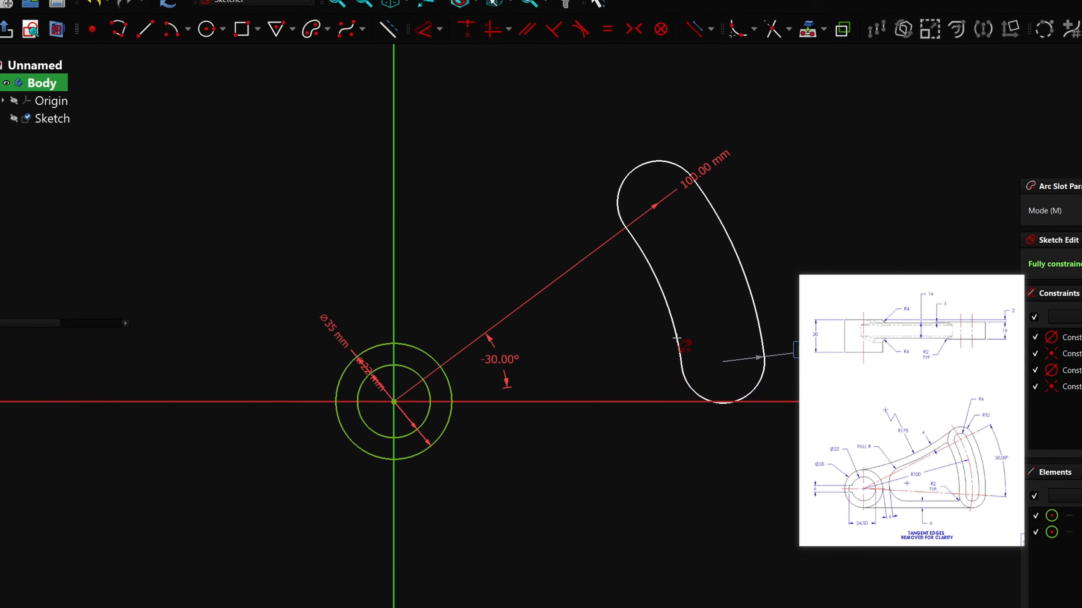
scroll(571, 341, "down", 5)
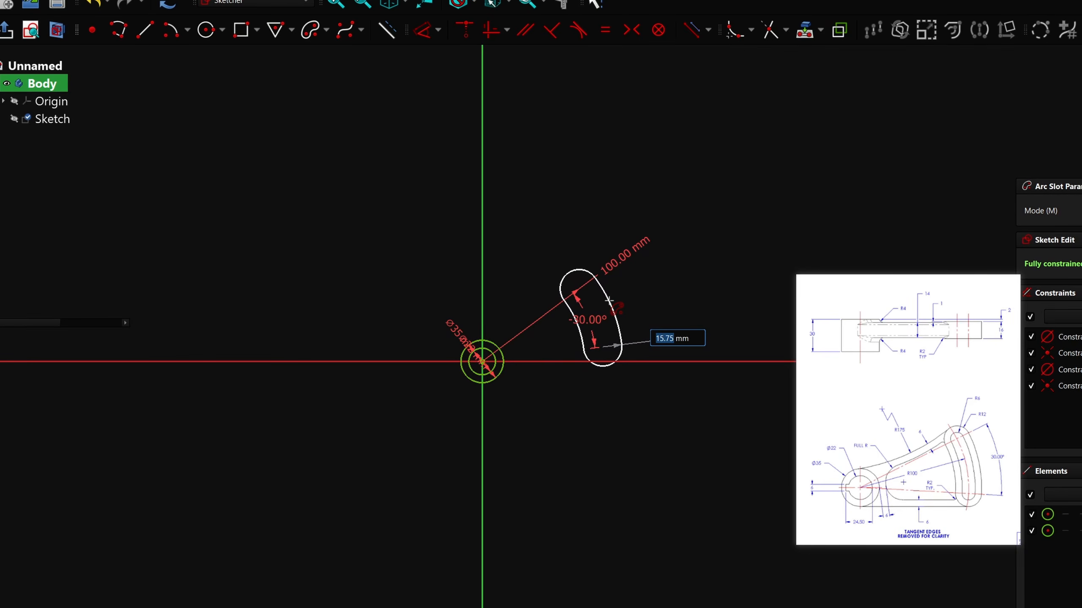
key("Delete")
type("12")
key("Return")
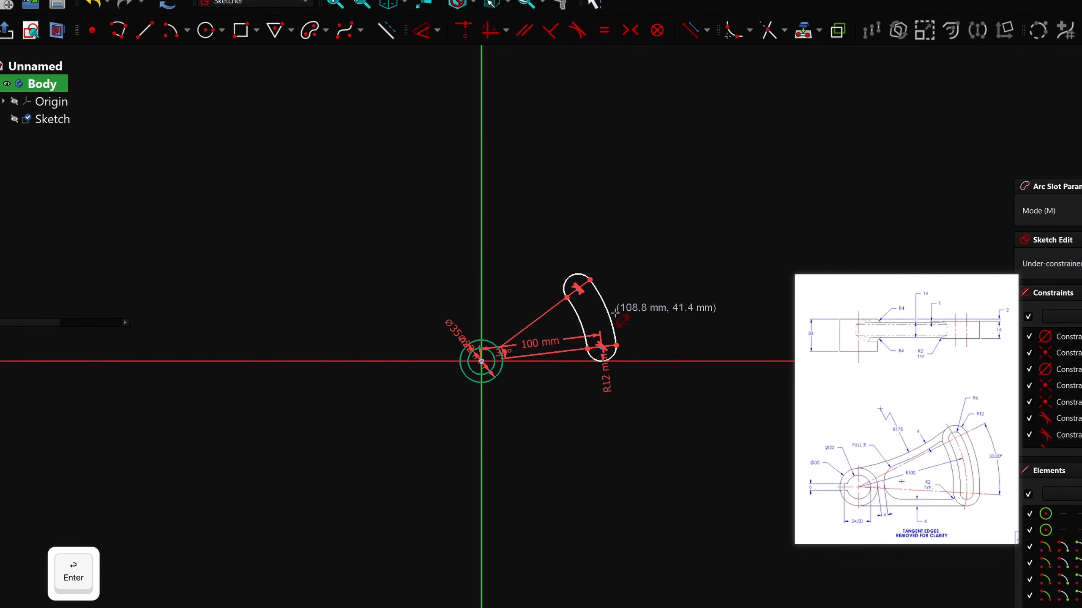
- Draw a second arc slot inside the first, centred on the origin, sharing its end centres, with a 6 mm end radius
scroll(489, 362, "up", 5)
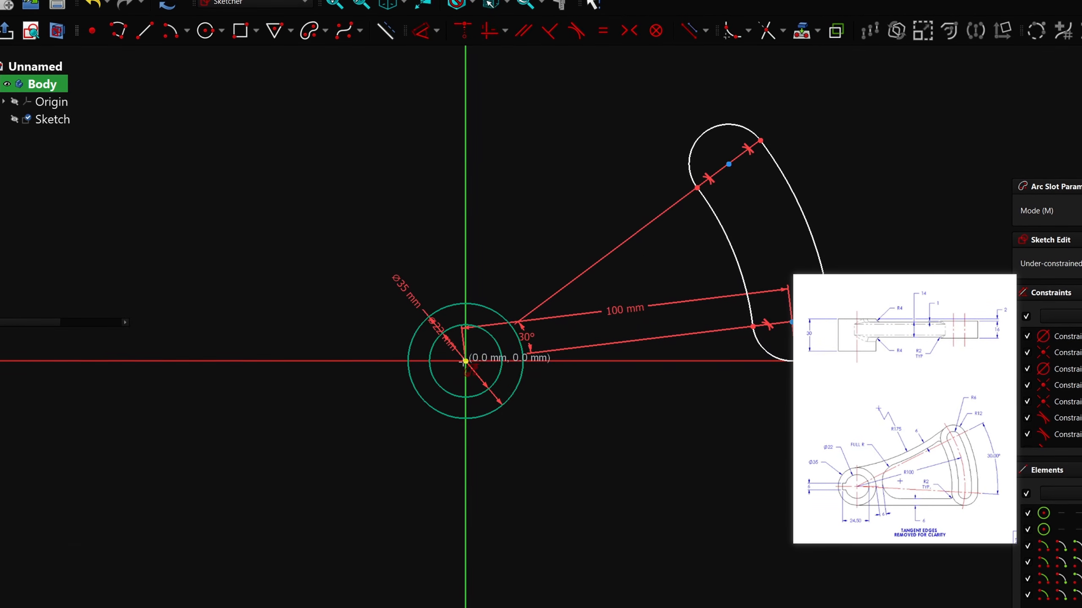
left_click(465, 361)
scroll(554, 217, "down", 4)
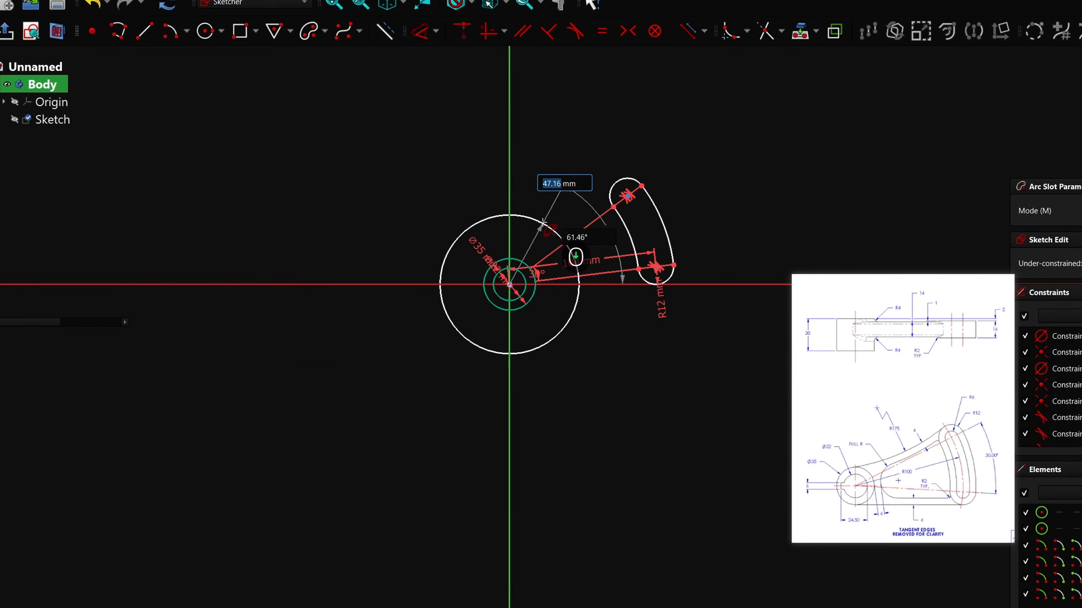
scroll(617, 203, "up", 2)
scroll(651, 195, "up", 3)
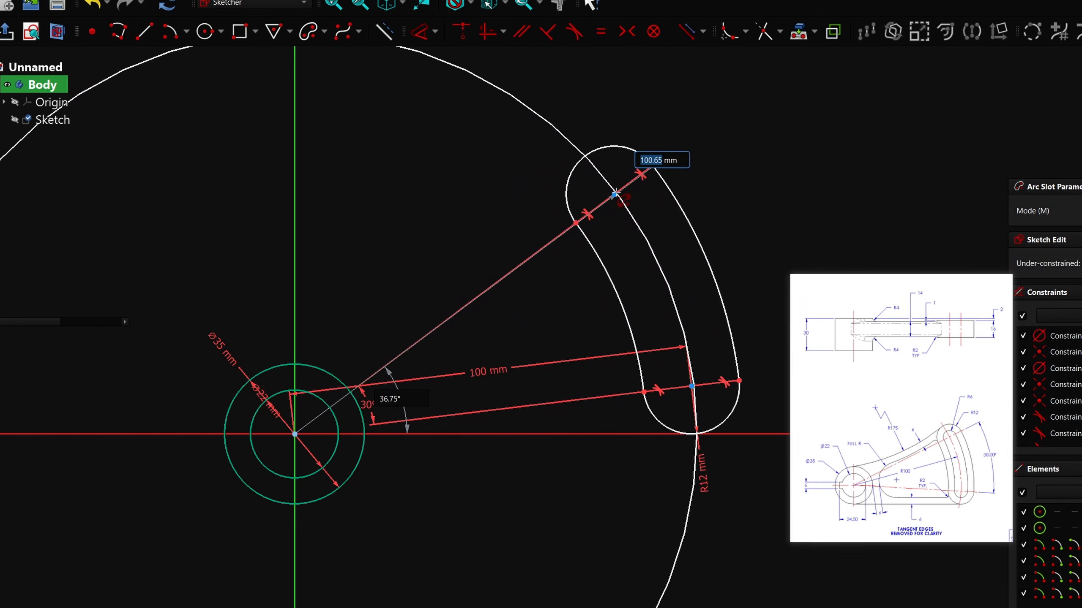
left_click(613, 194)
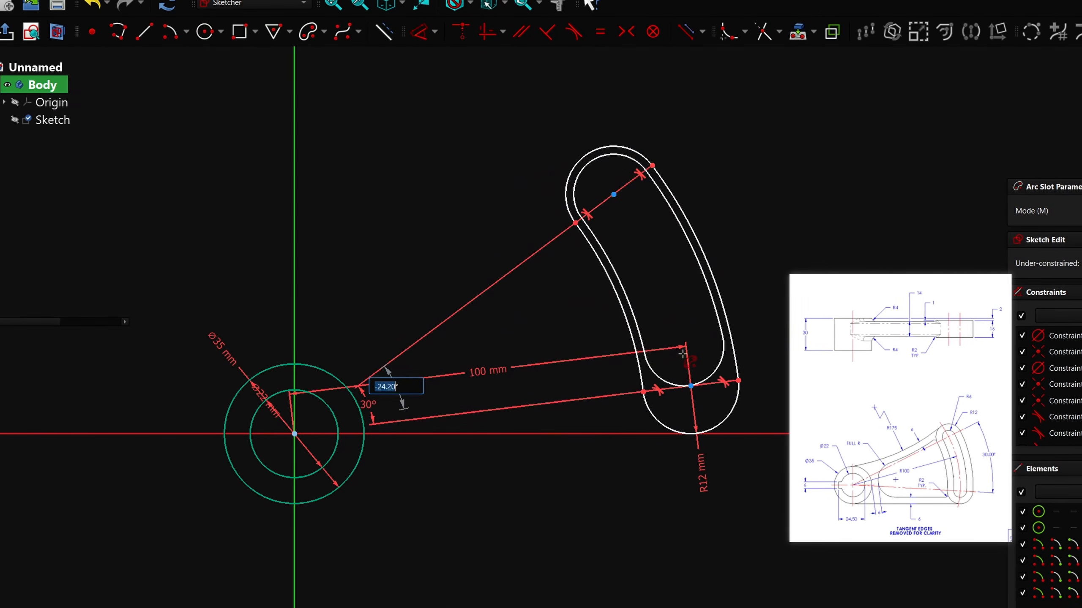
left_click(690, 386)
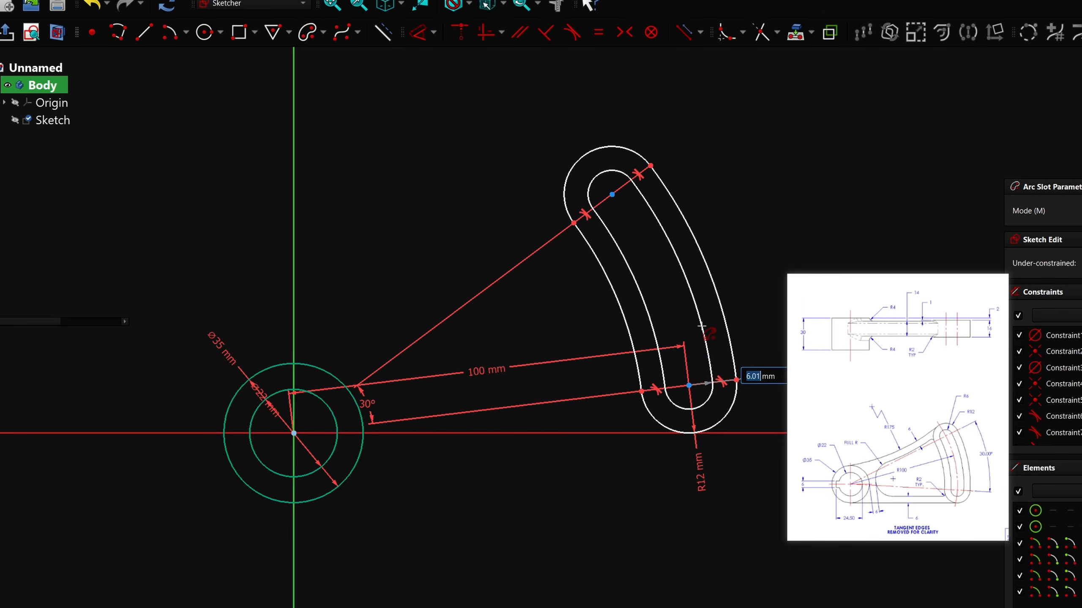
type("6")
key("Return")
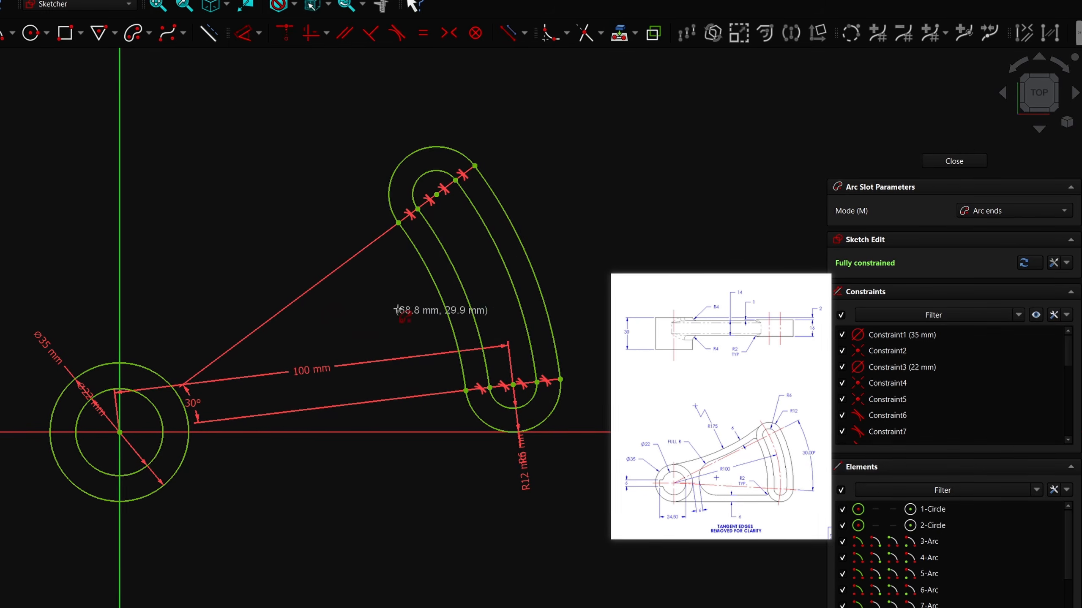
- Update the sketch solver and delete the redundant coincident constraint, Constraint22, at the slots' lower end centre
left_click(1028, 261)
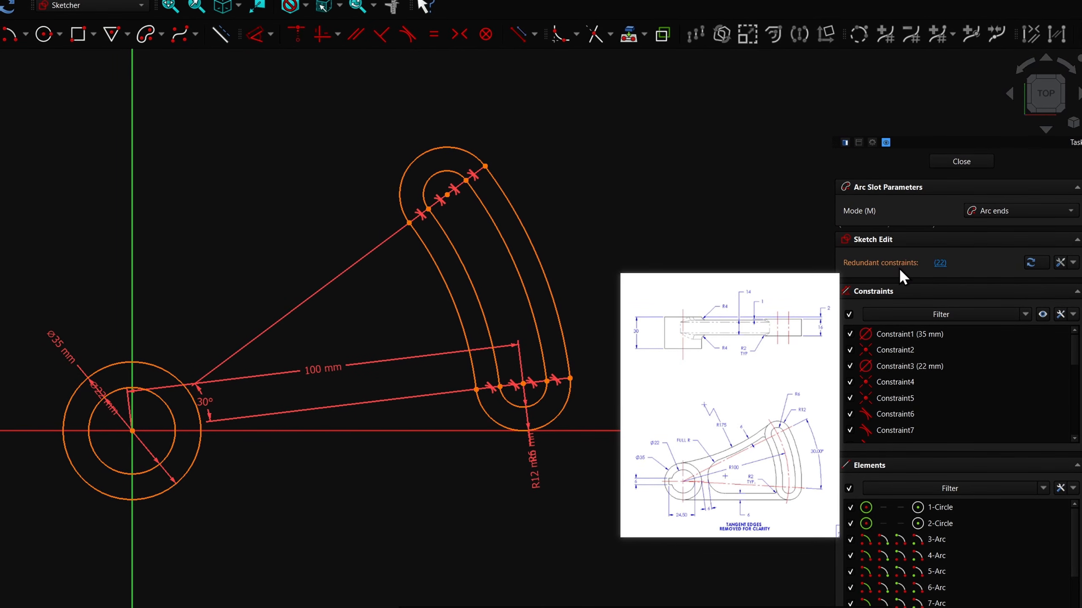
left_click(1059, 314)
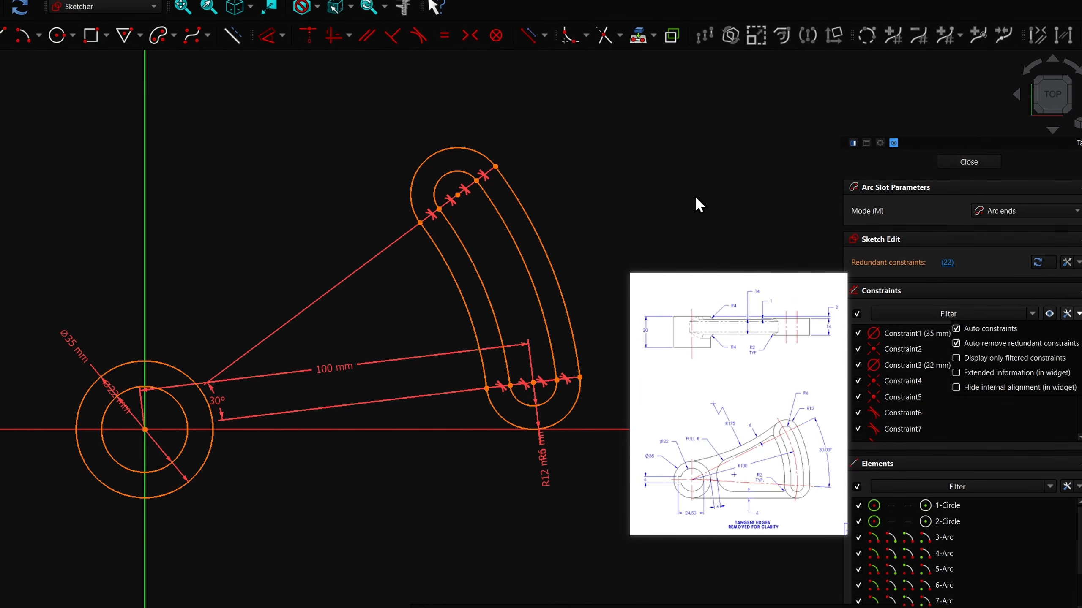
right_click(682, 194)
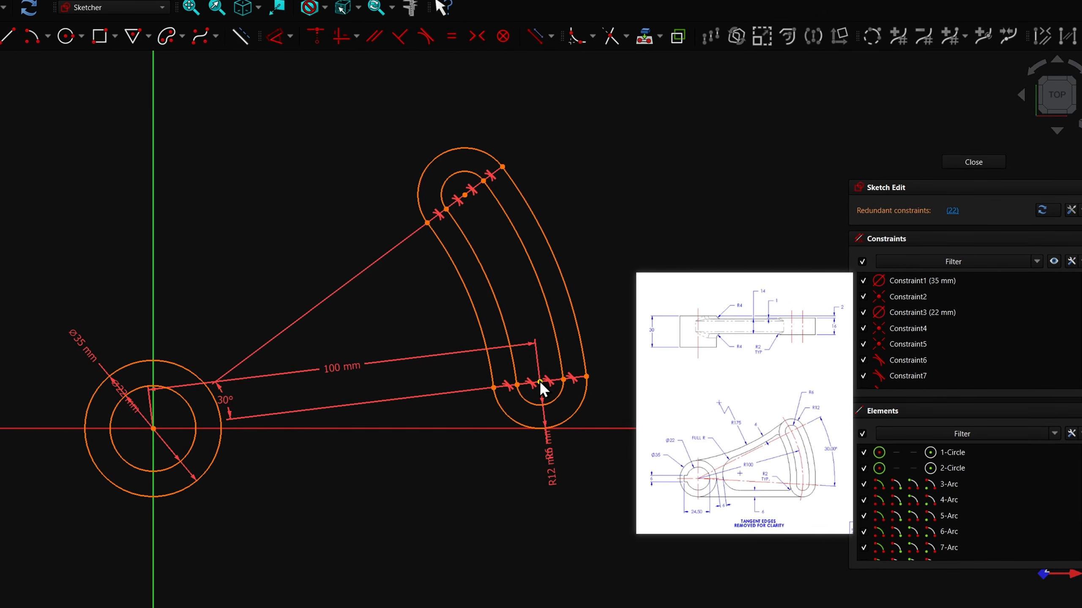
scroll(917, 362, "down", 5)
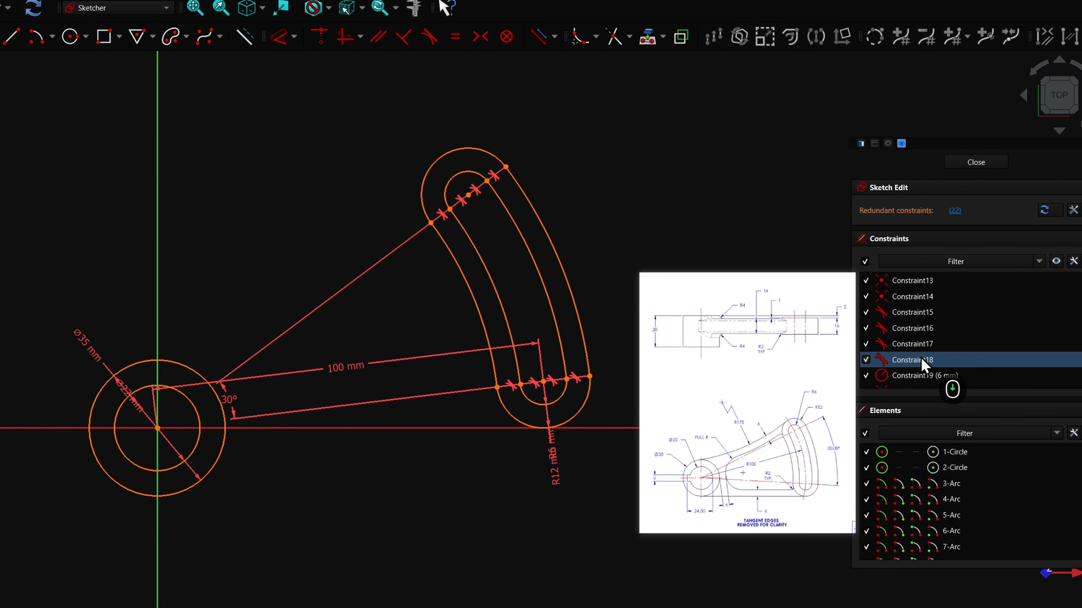
left_click(909, 375)
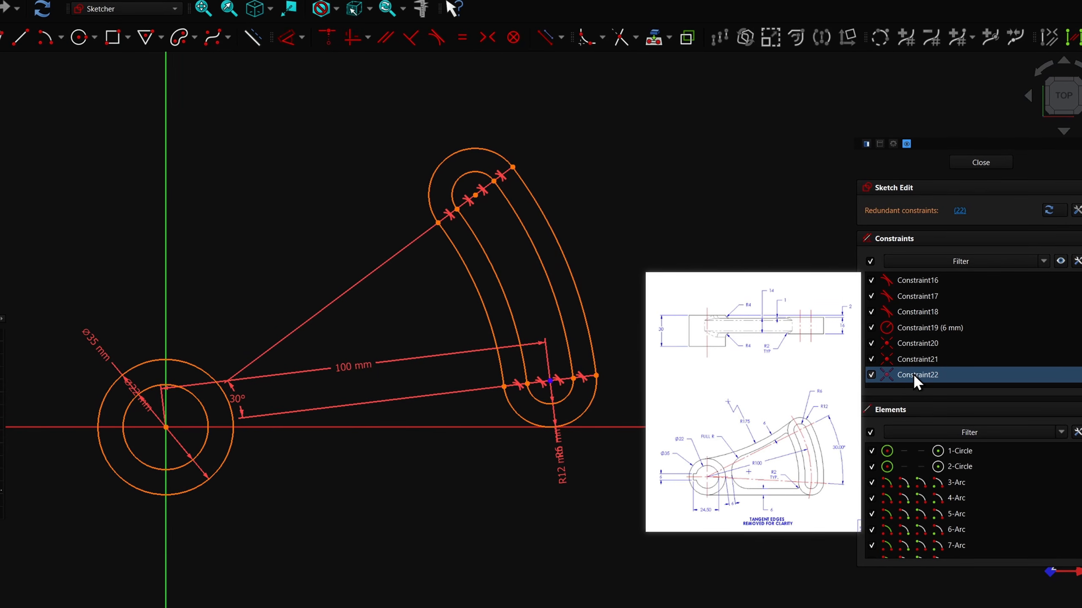
key("Delete")
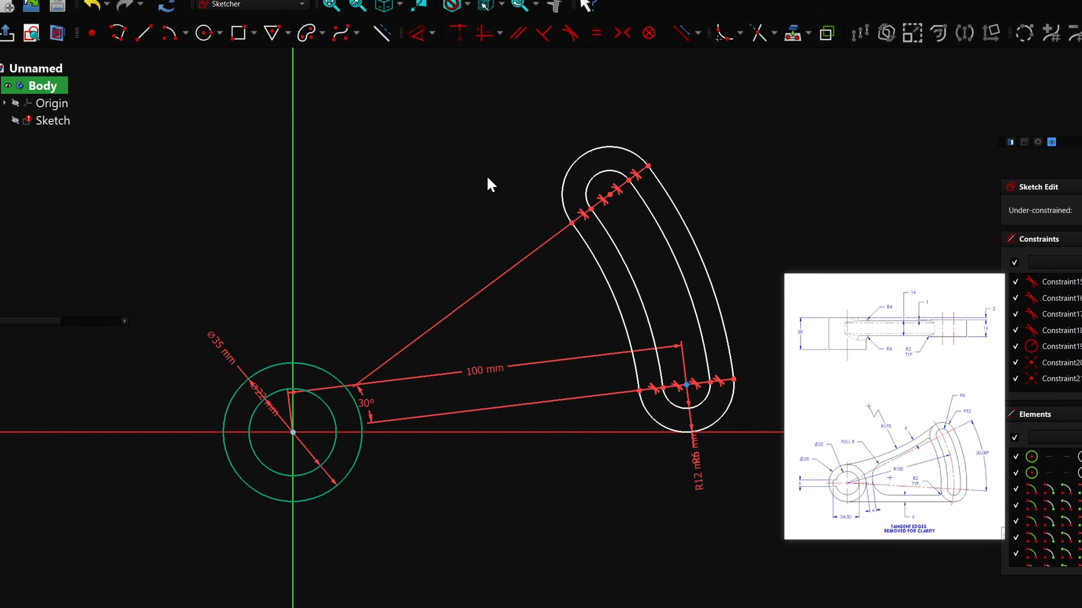
- Draw a line from the underside of the 35 mm circle to the outer slot's lower end arc and constrain it horizontal
left_click(144, 34)
left_click(304, 497)
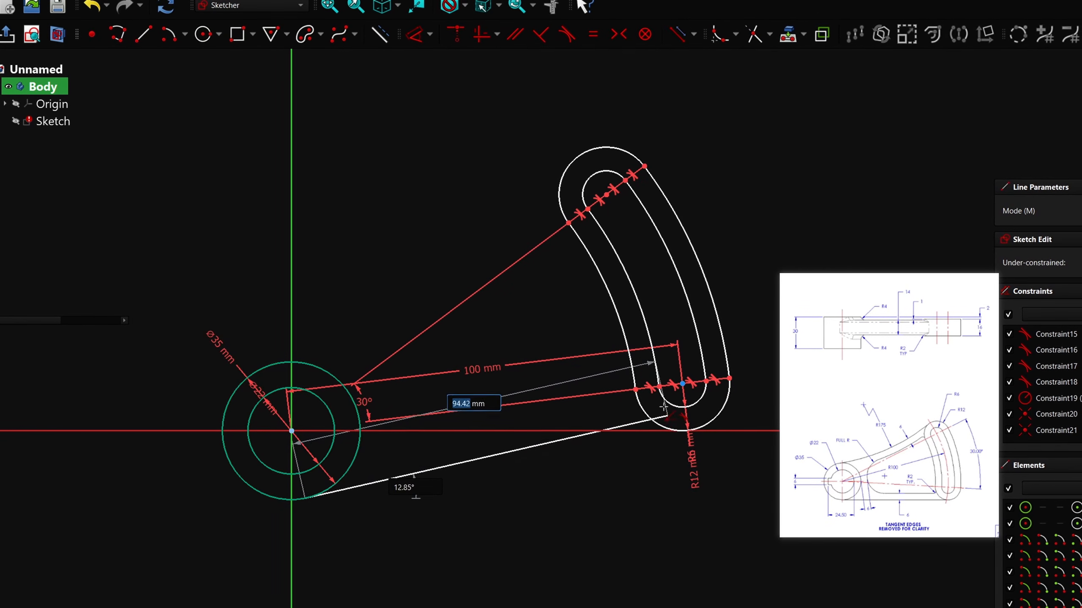
left_click(655, 421)
right_click(599, 579)
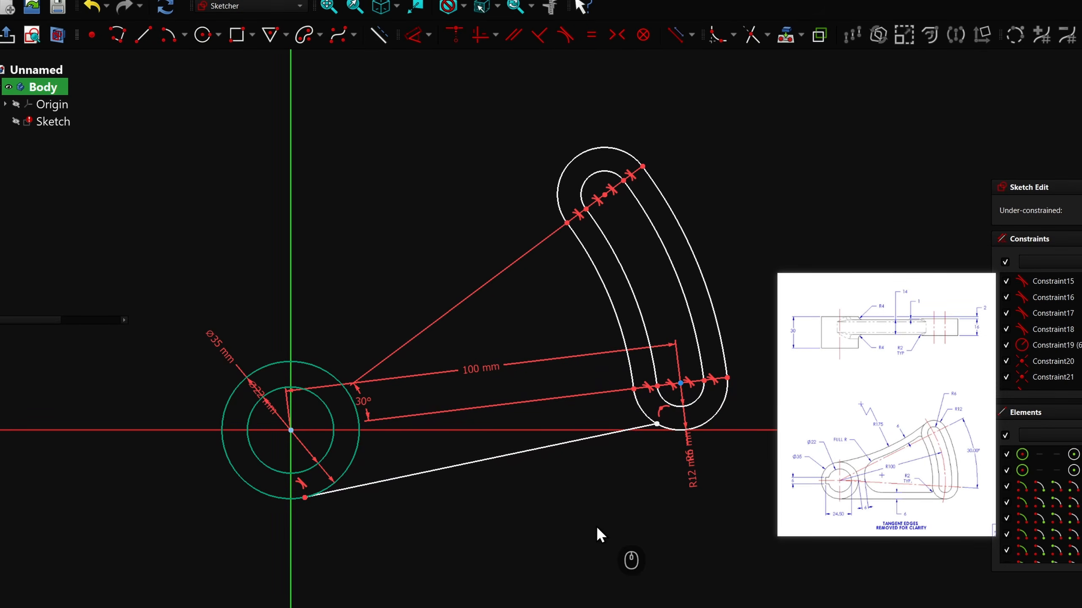
left_click(494, 457)
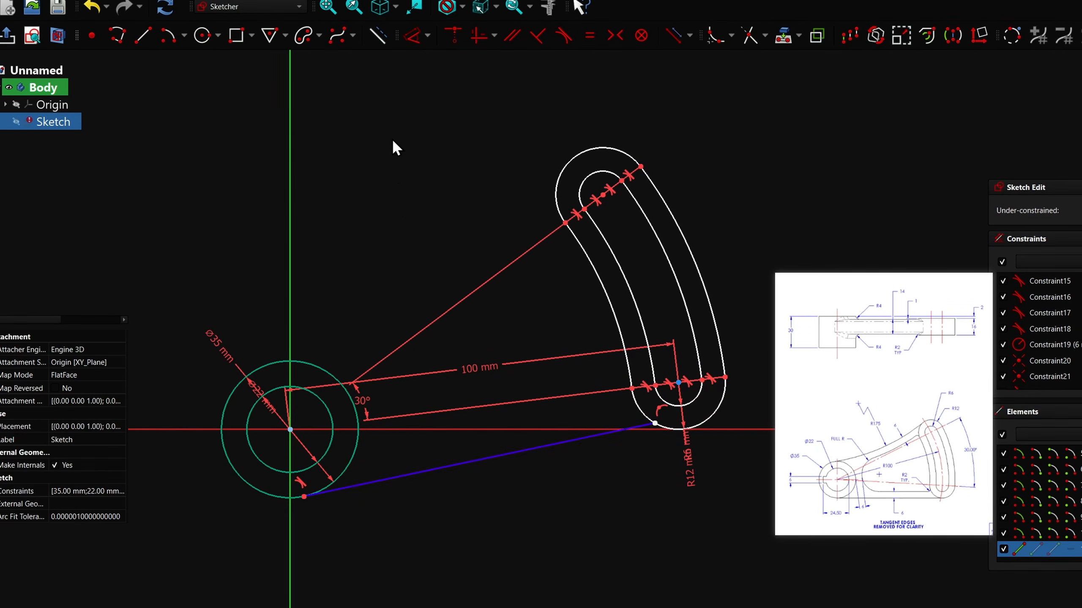
left_click(478, 37)
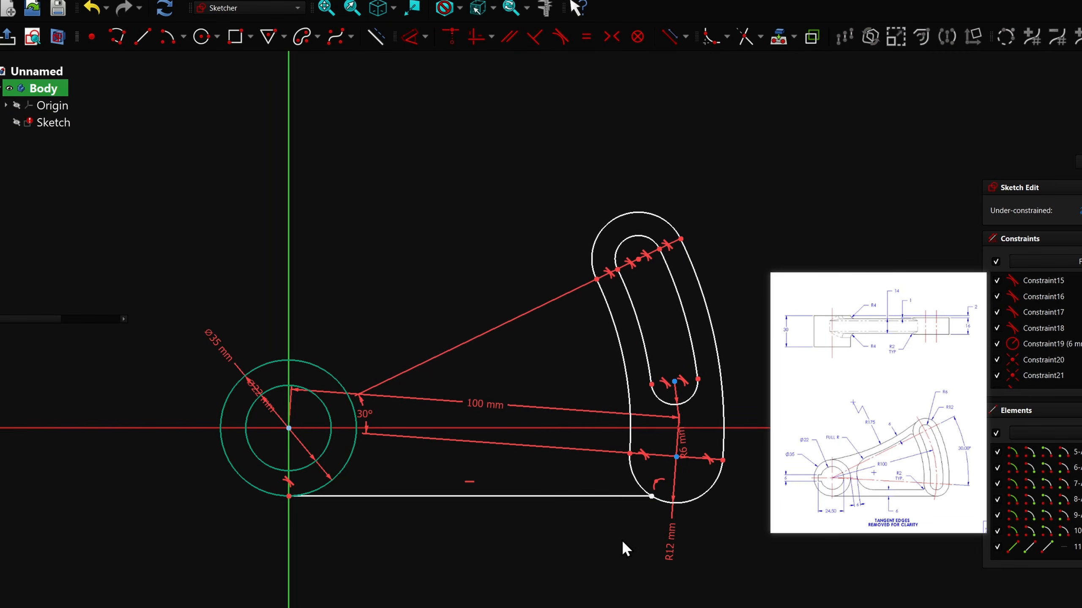
- Constrain the horizontal bottom line tangent to the outer slot's lower end arc
left_click(434, 495)
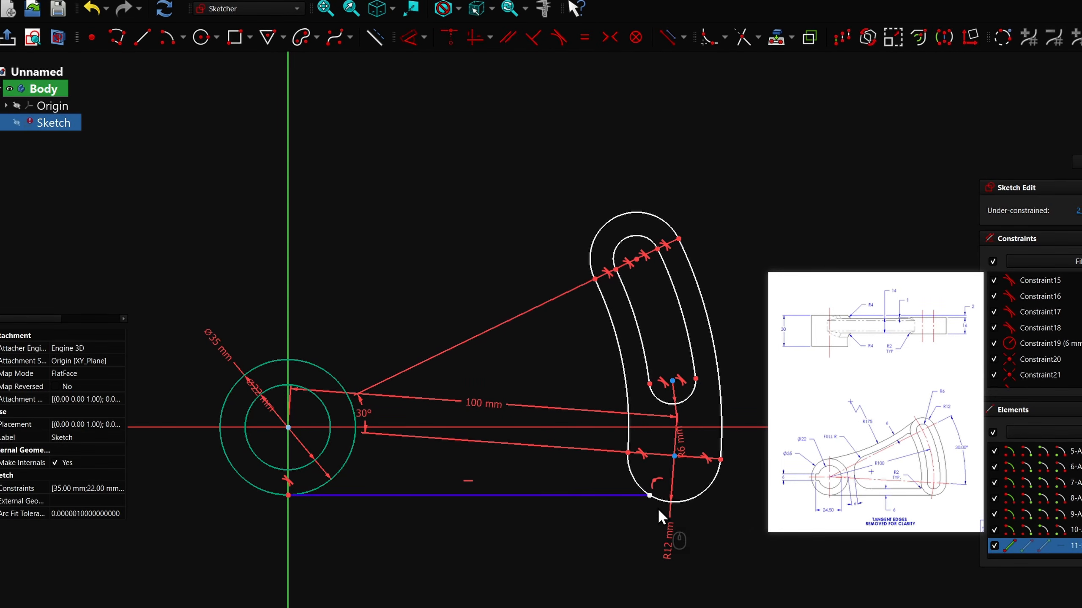
left_click(702, 493)
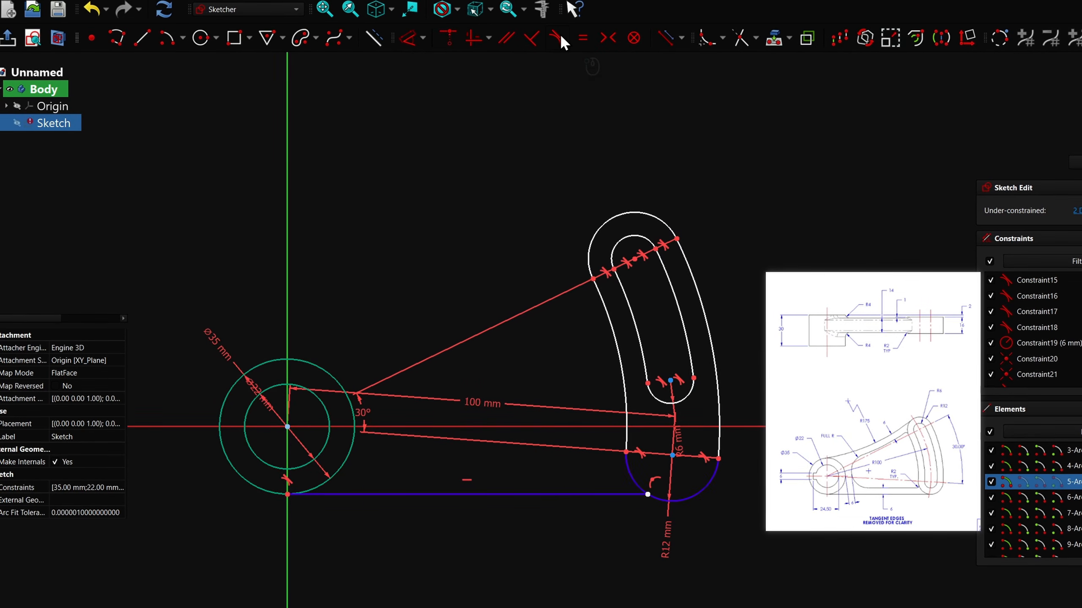
left_click(558, 38)
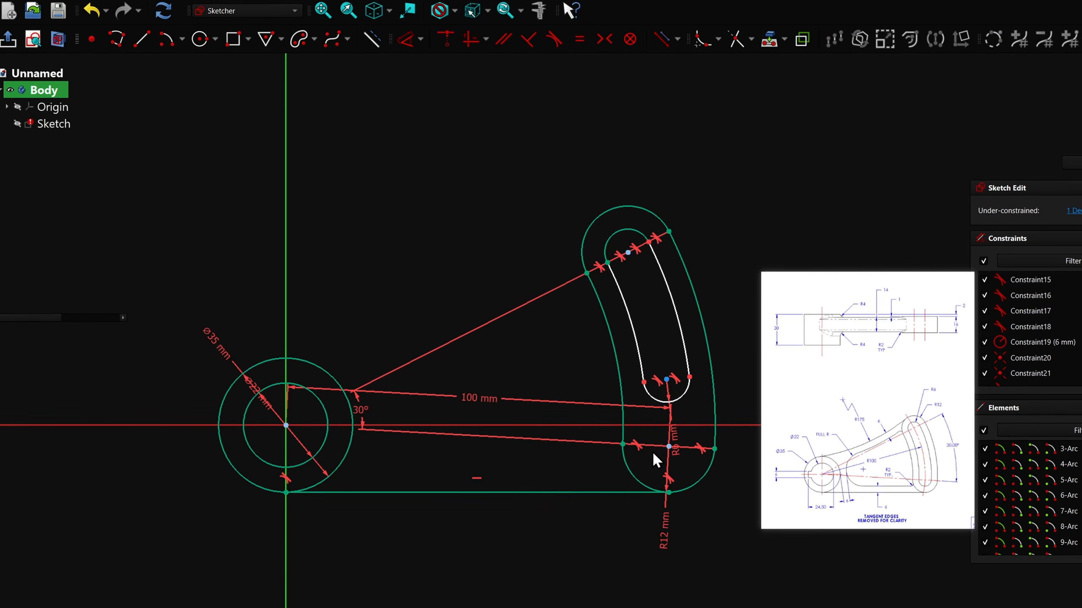
- Draw a construction line from the origin to the outer slot's lower end centre
left_click(665, 380)
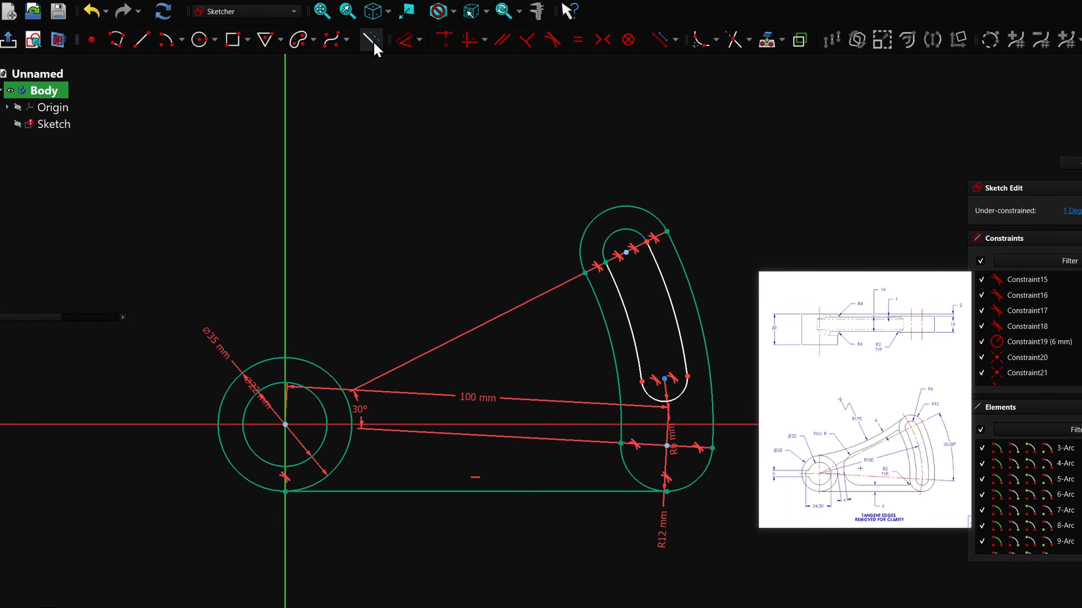
left_click(141, 40)
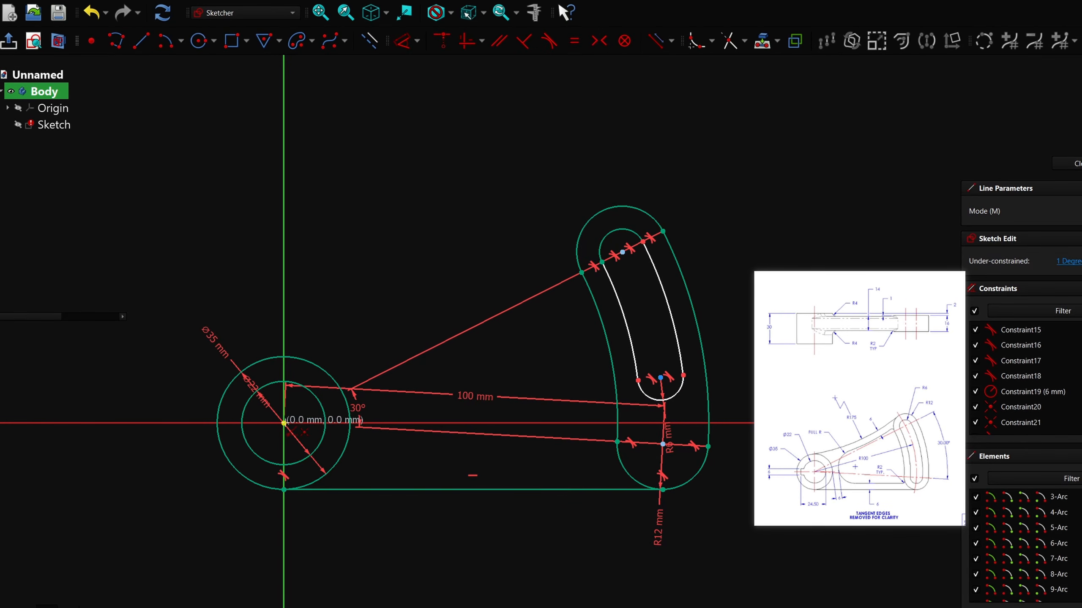
left_click(284, 423)
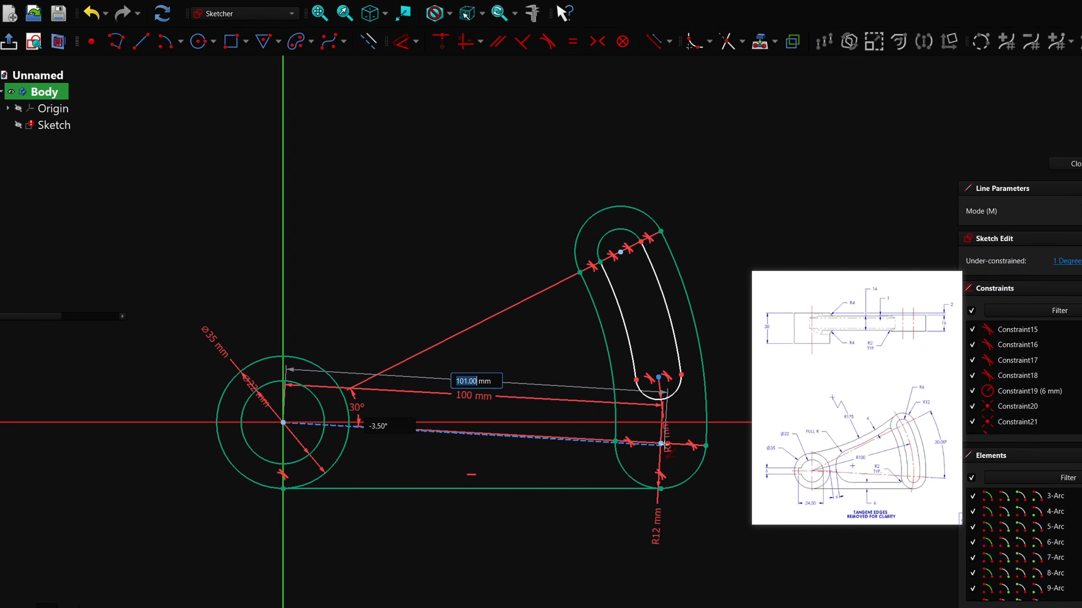
left_click(660, 444)
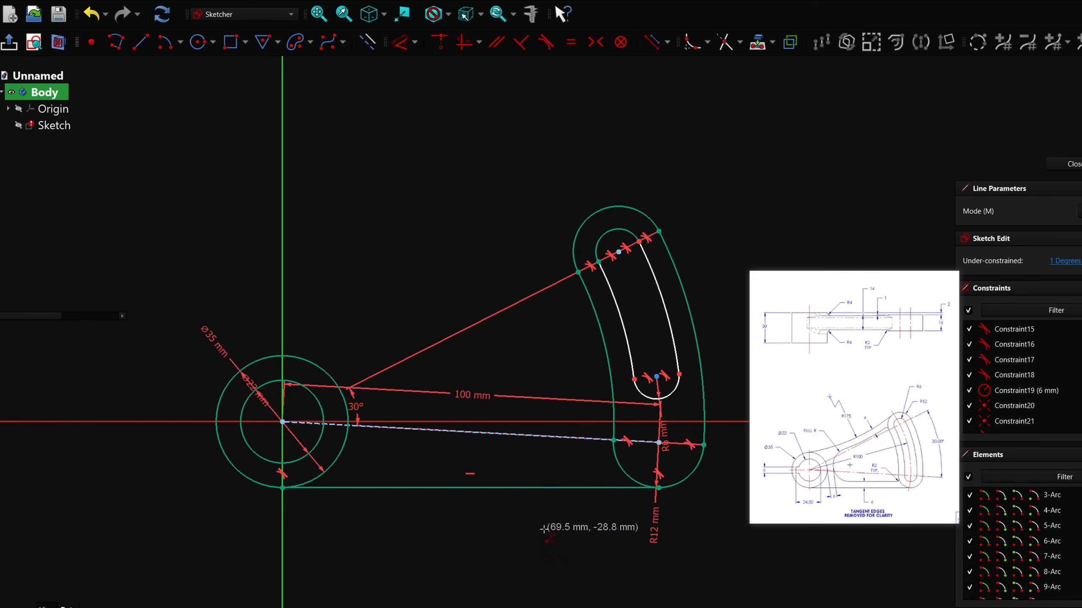
right_click(575, 448)
- Constrain the inner slot's lower end centre onto the construction line from the origin
left_click(574, 437)
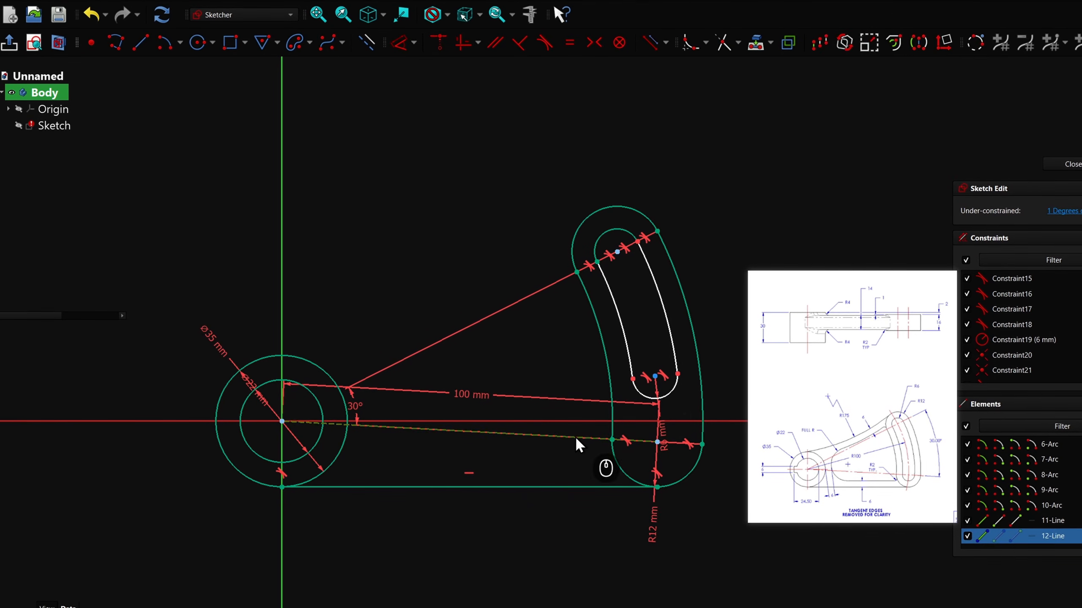
left_click(654, 377)
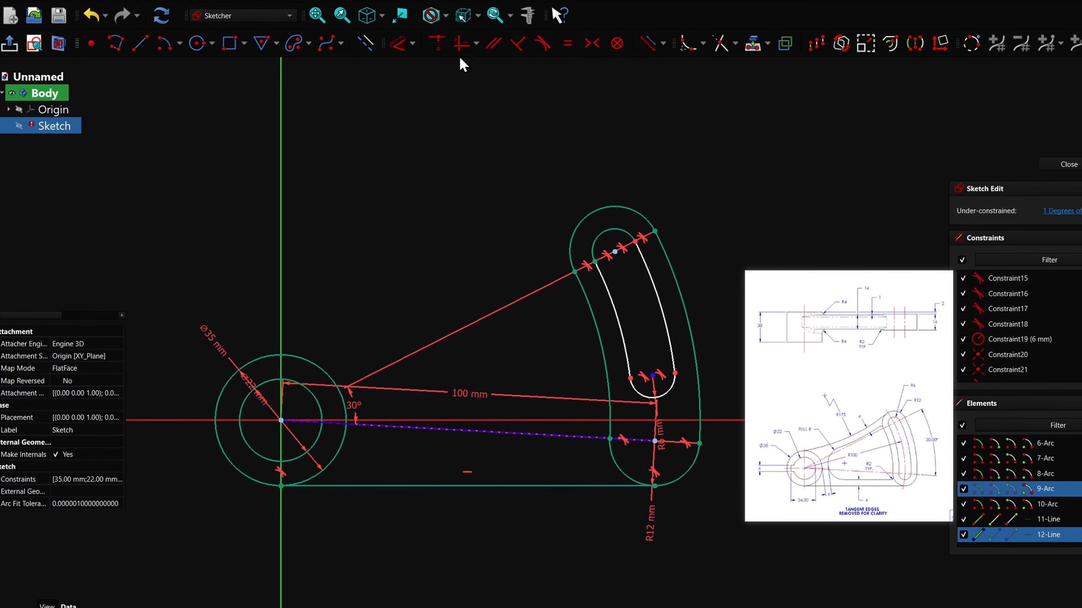
left_click(439, 41)
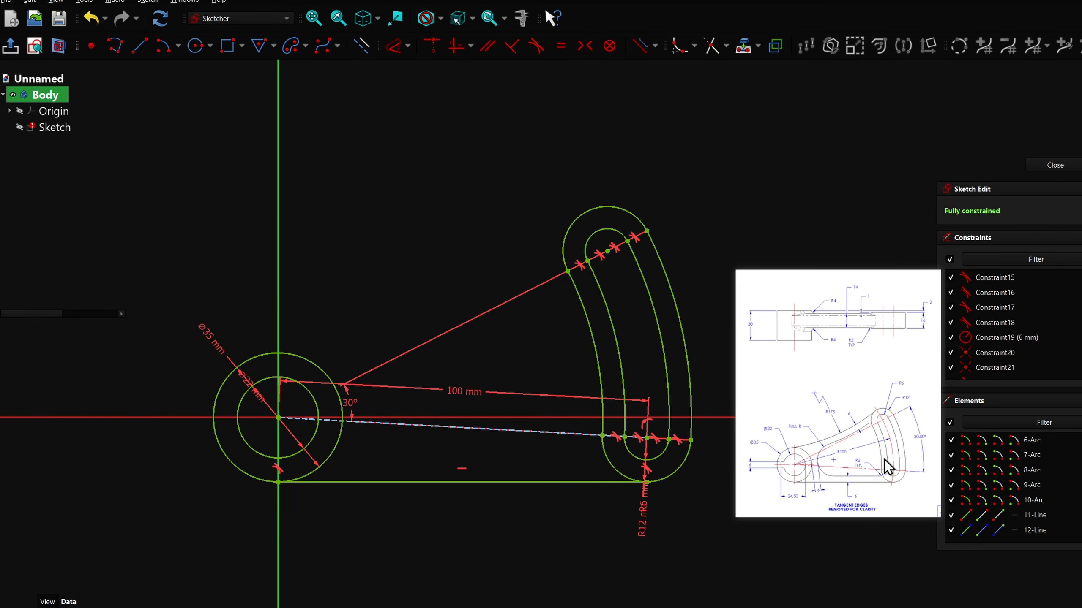
- Convert the horizontal bottom line to construction geometry and close the sketch
left_click(515, 480)
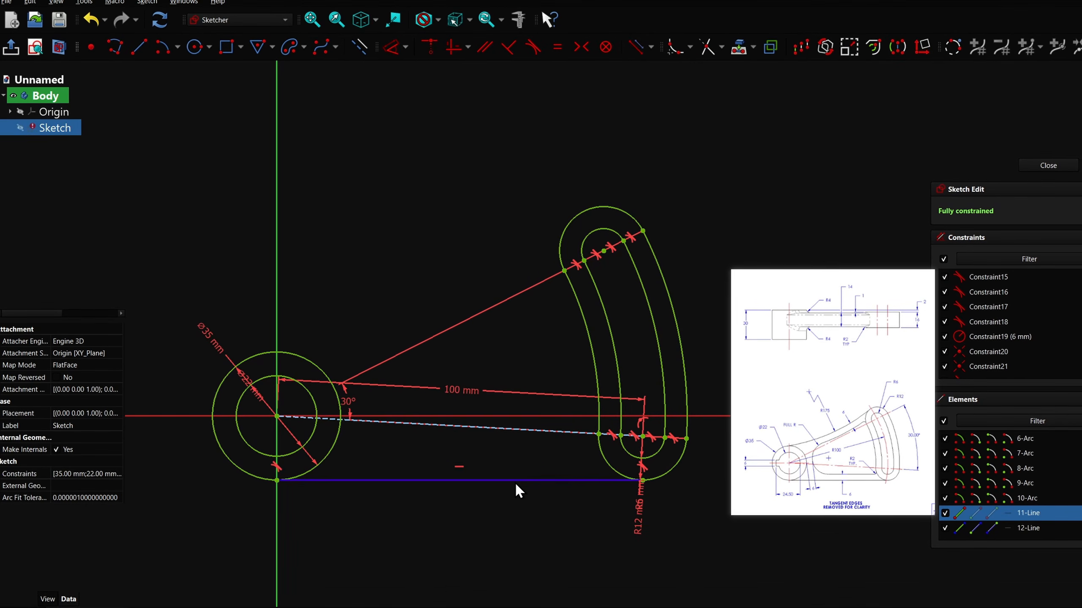
left_click(358, 46)
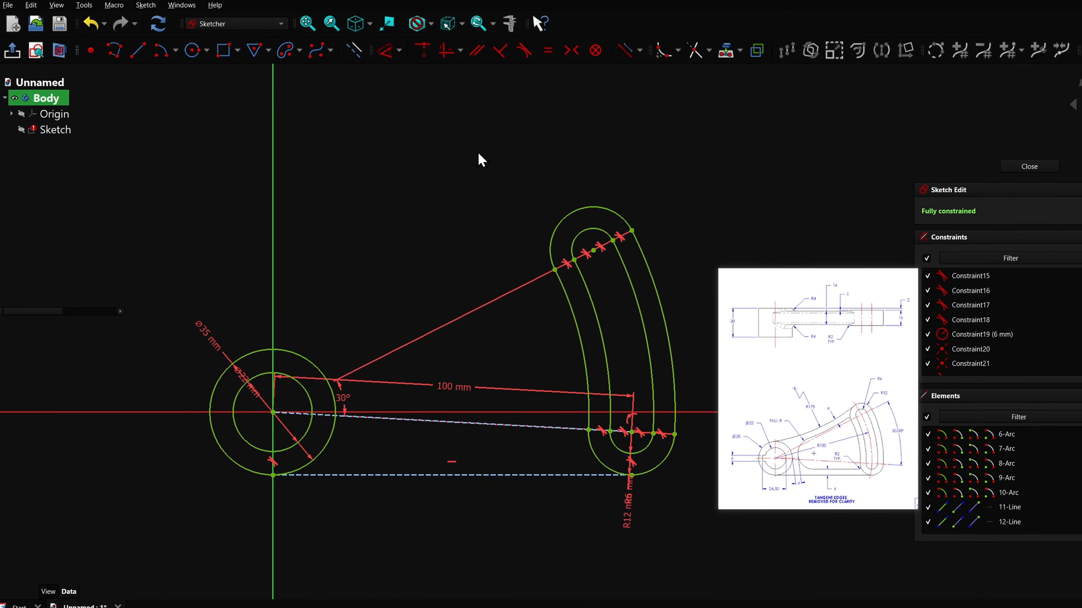
left_click(1030, 166)
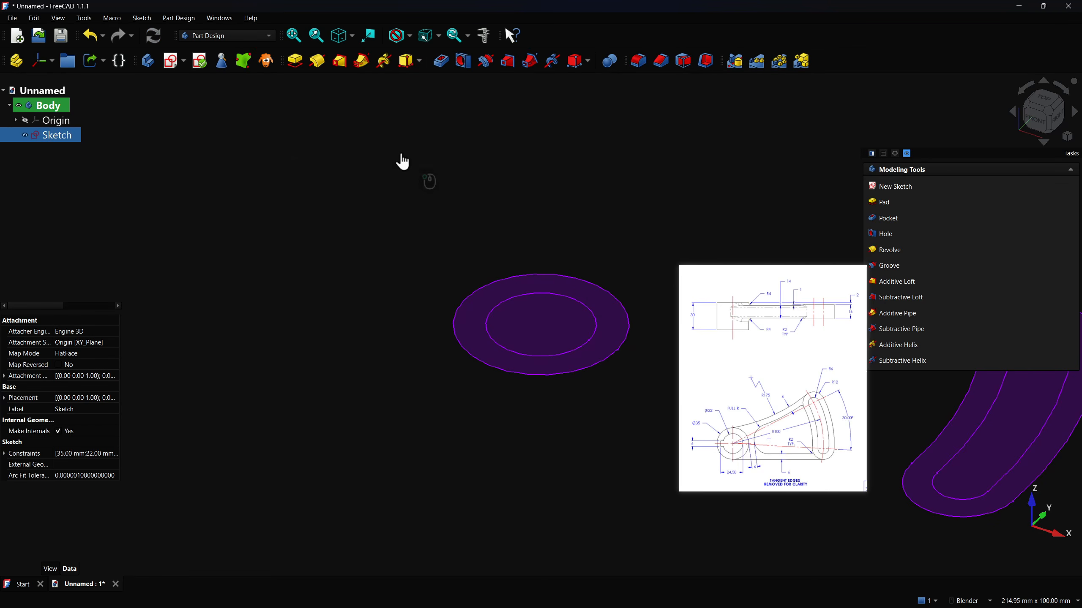
left_click(401, 155)
scroll(261, 160, "down", 4)
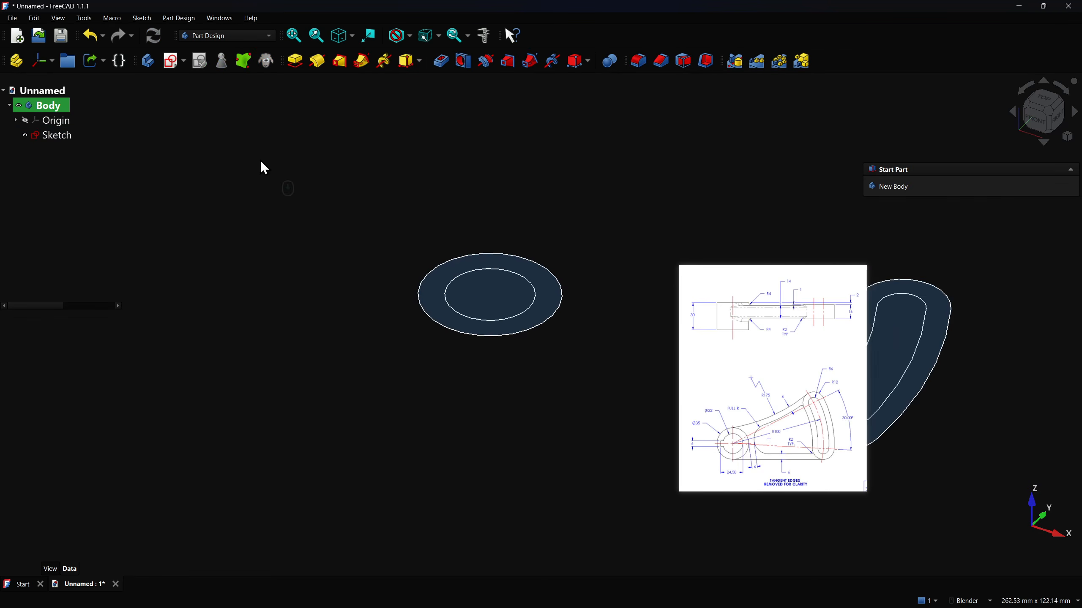
scroll(522, 148, "up", 1)
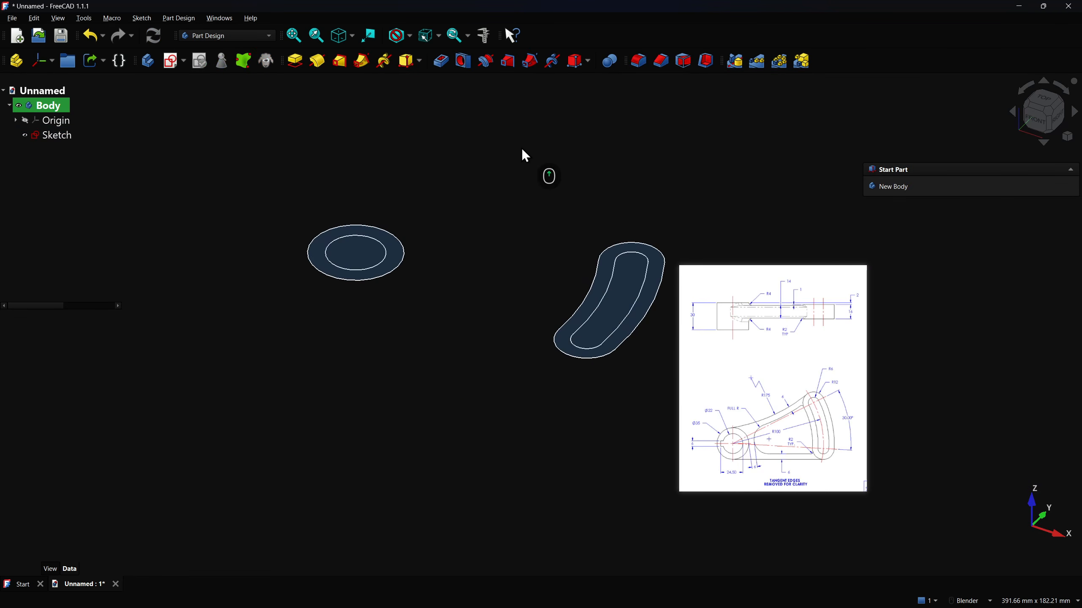
- Open mania challenge 2008-pre.FCStd to examine its complete lever sketch, and close that document
left_click(40, 38)
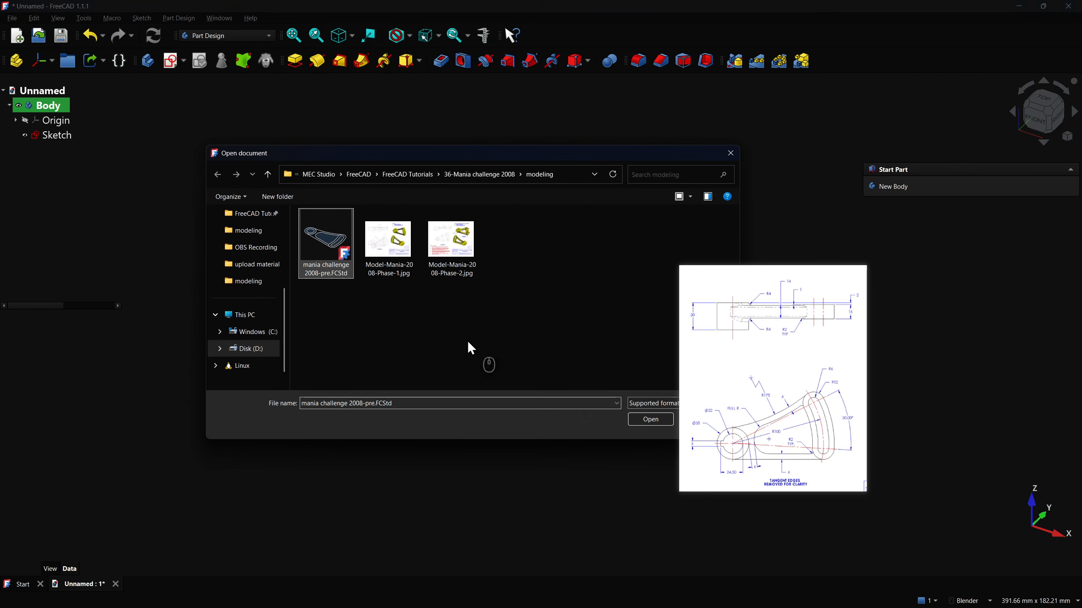
left_click(652, 416)
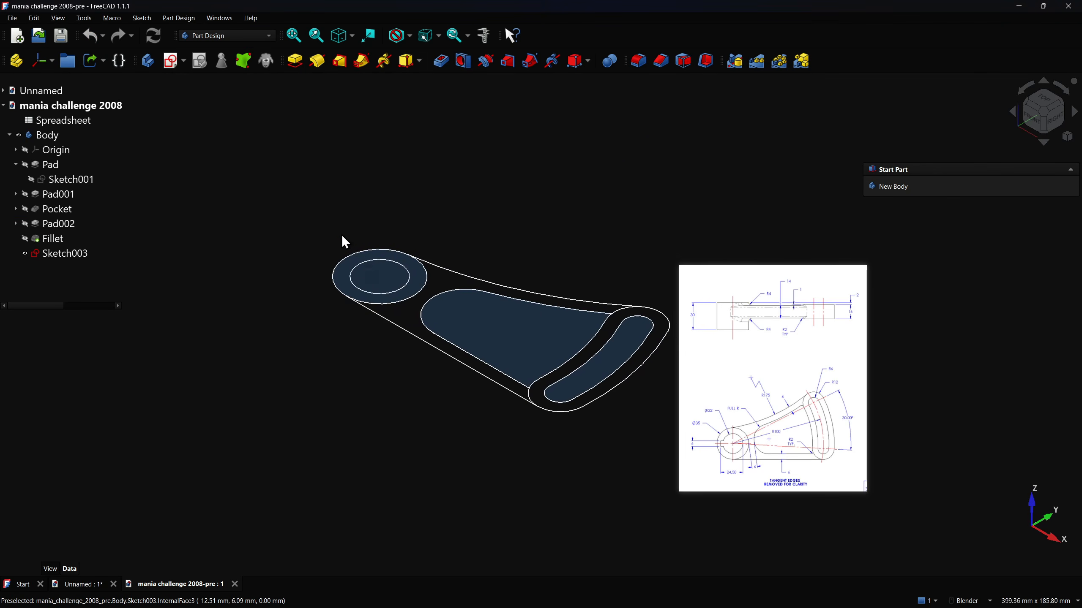
scroll(336, 236, "down", 1)
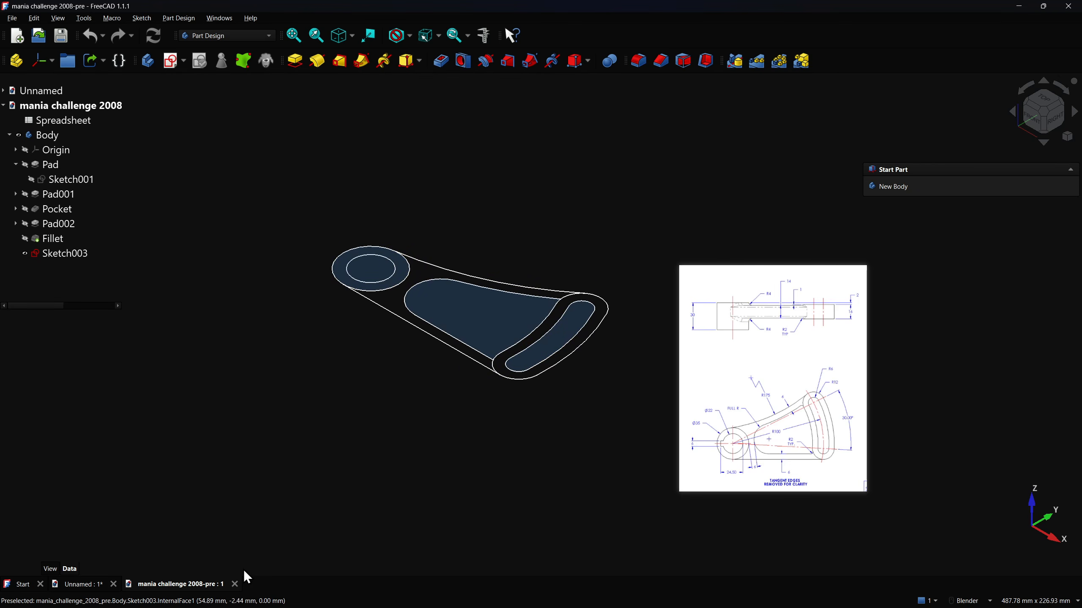
left_click(235, 584)
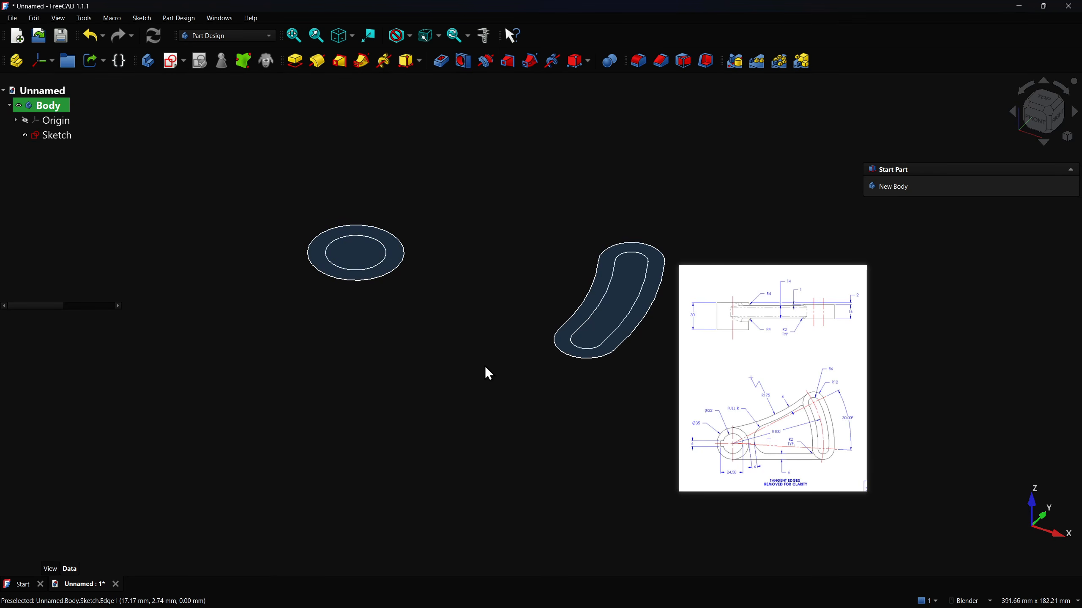
- Restore the red highlights on the reference drawing's two rib-width 6 dimensions and its 14 and 1 dimensions
key("space")
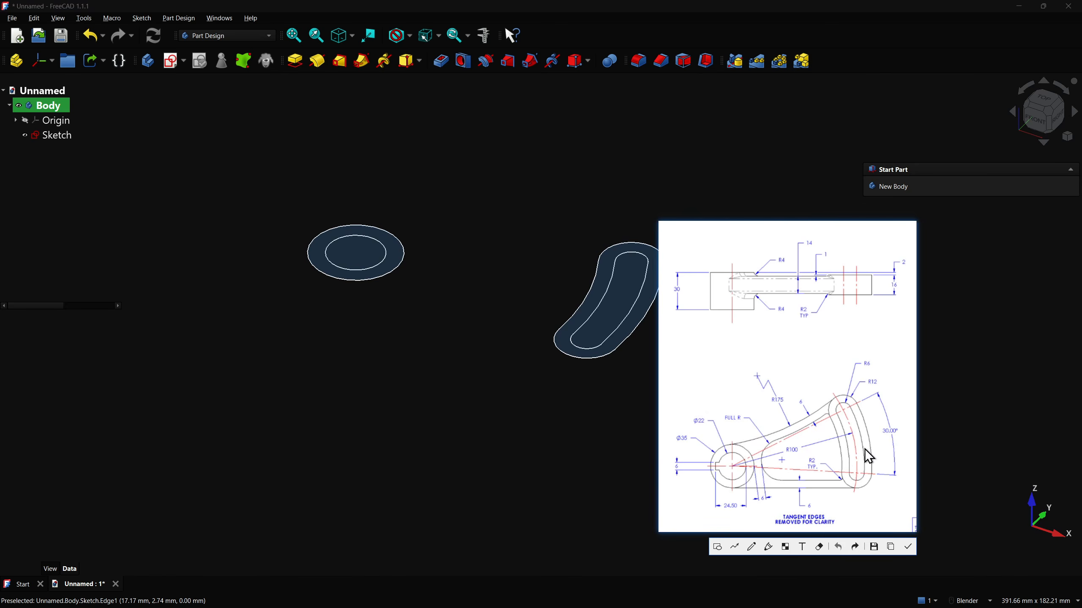
left_click(853, 548)
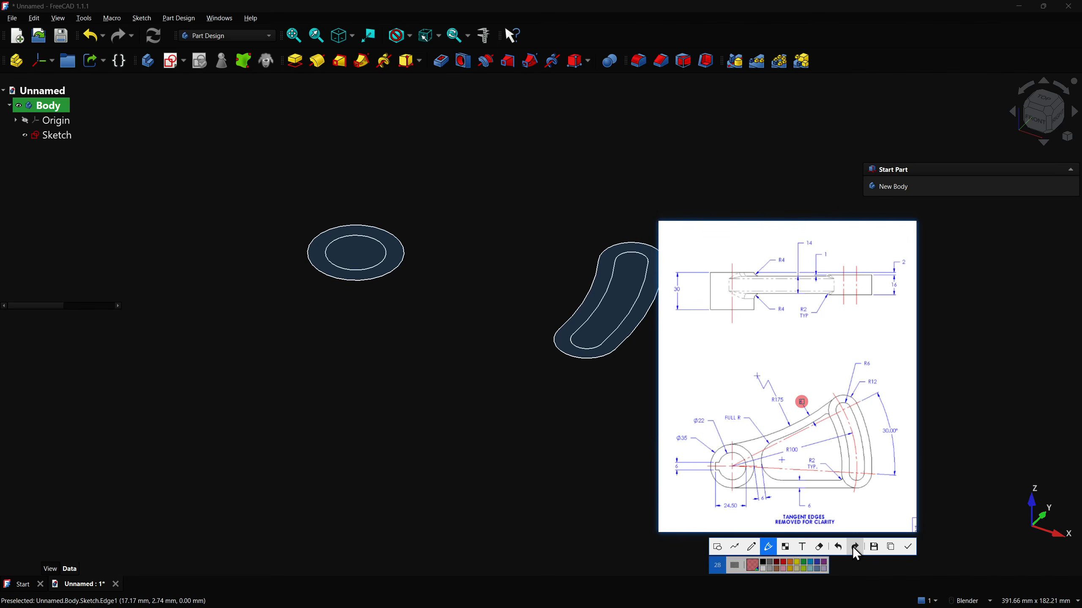
left_click(853, 548)
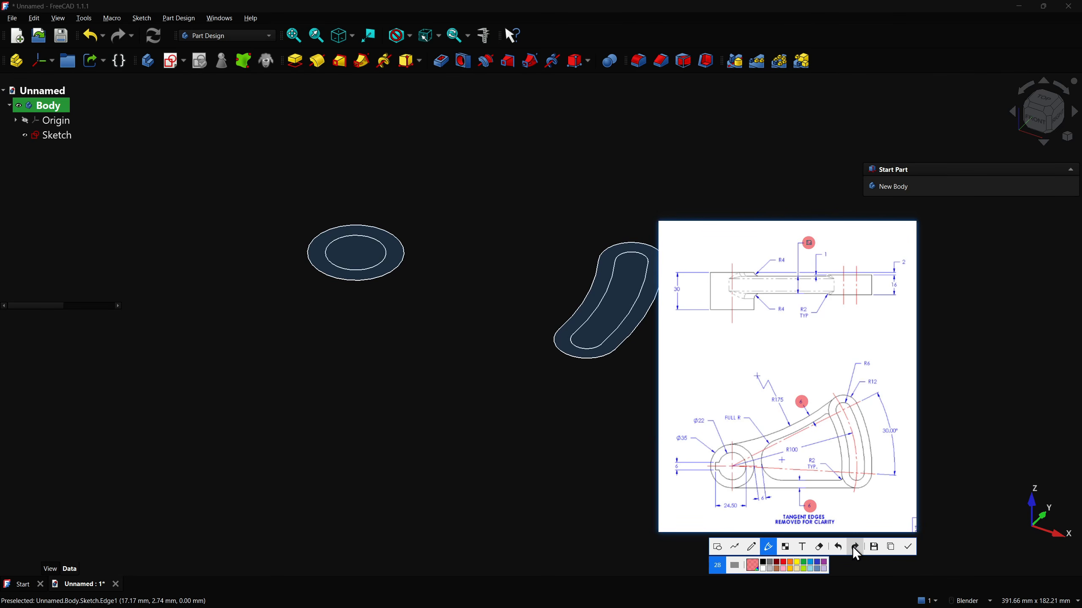
left_click(913, 550)
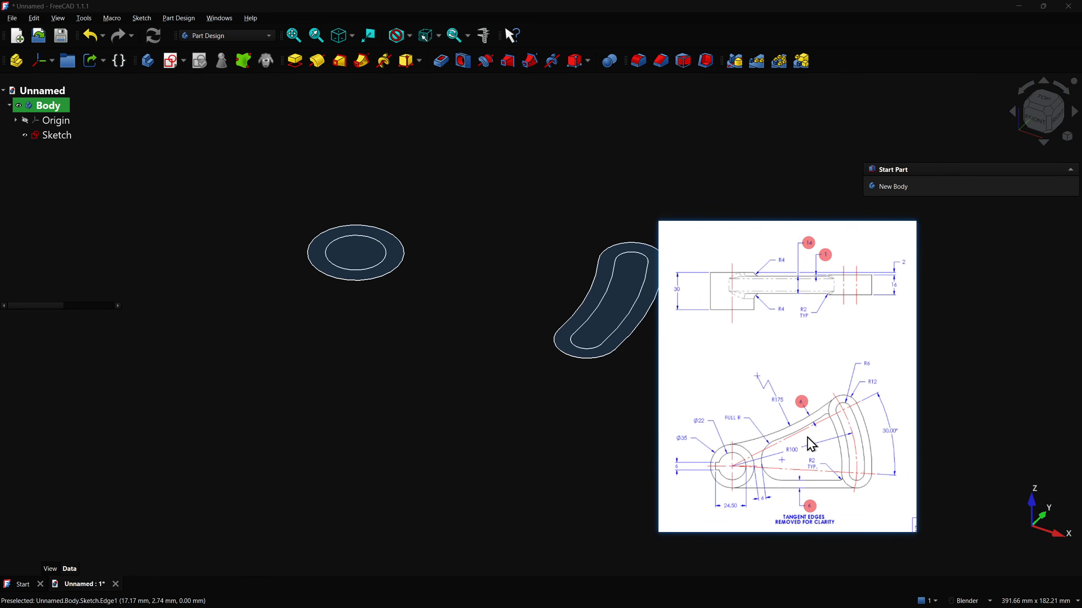
- Switch to the Spreadsheet workbench, create a new spreadsheet in the document and open it
left_click(223, 37)
left_click(209, 185)
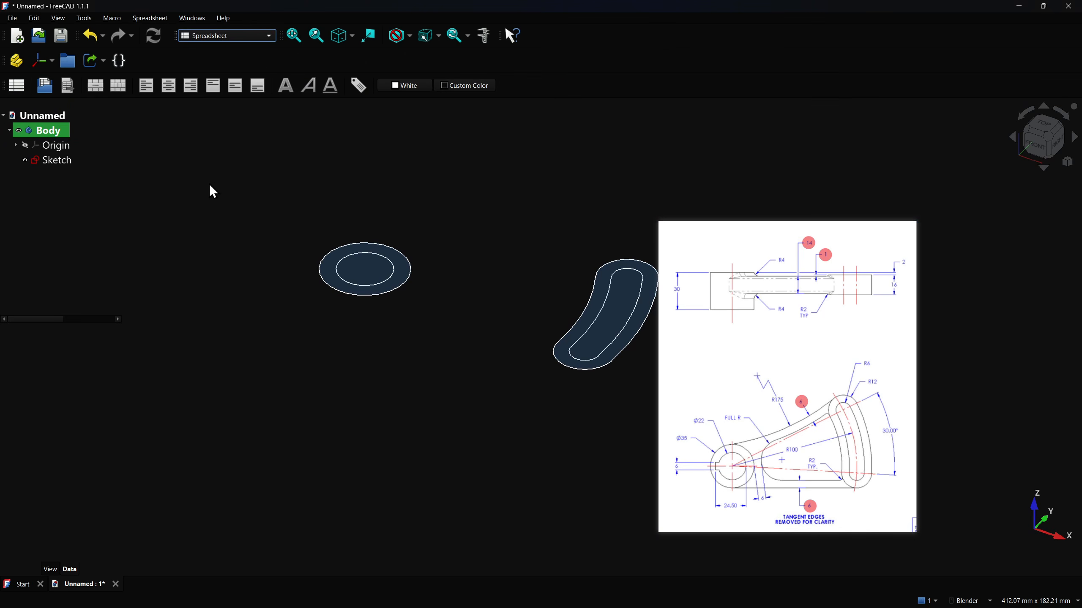
left_click(17, 86)
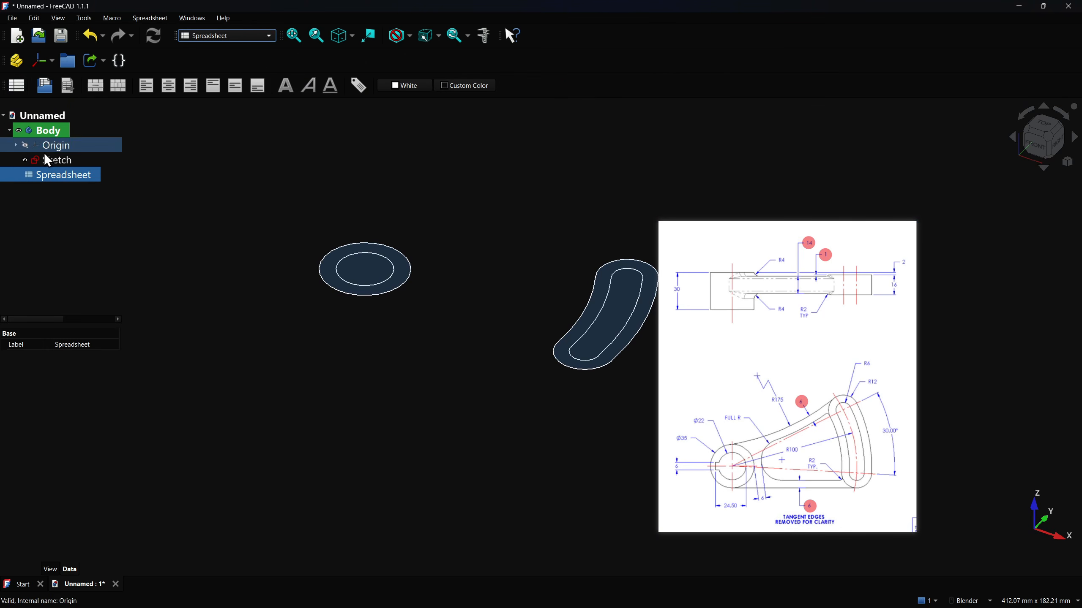
double_click(43, 183)
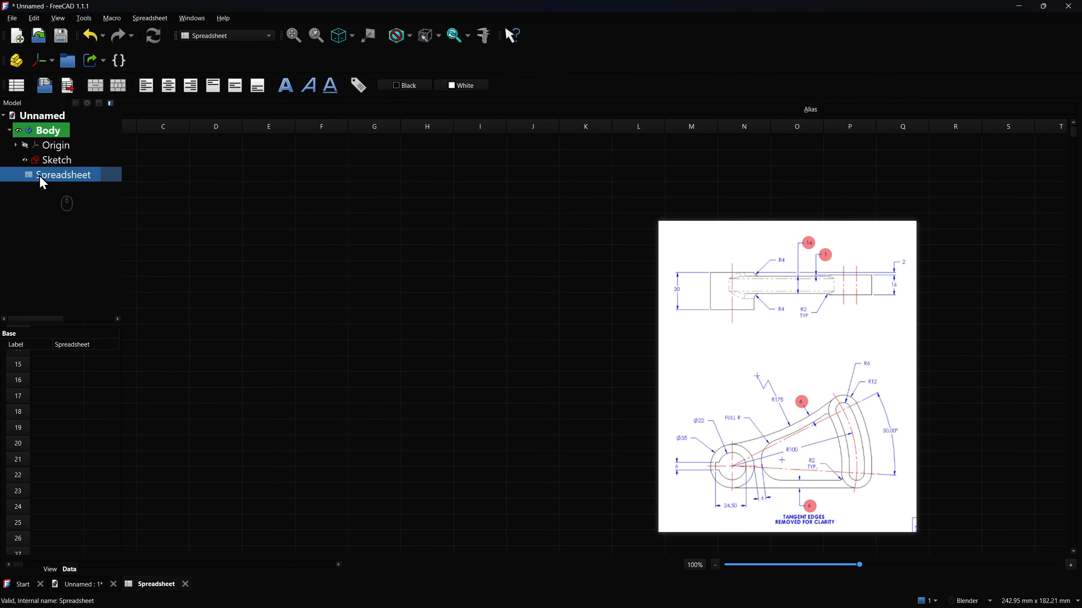
- Enter the headings "rib width", "rib thickness" and "slot offset" in cells E2, F2 and G2
left_click(221, 194)
left_click(283, 162)
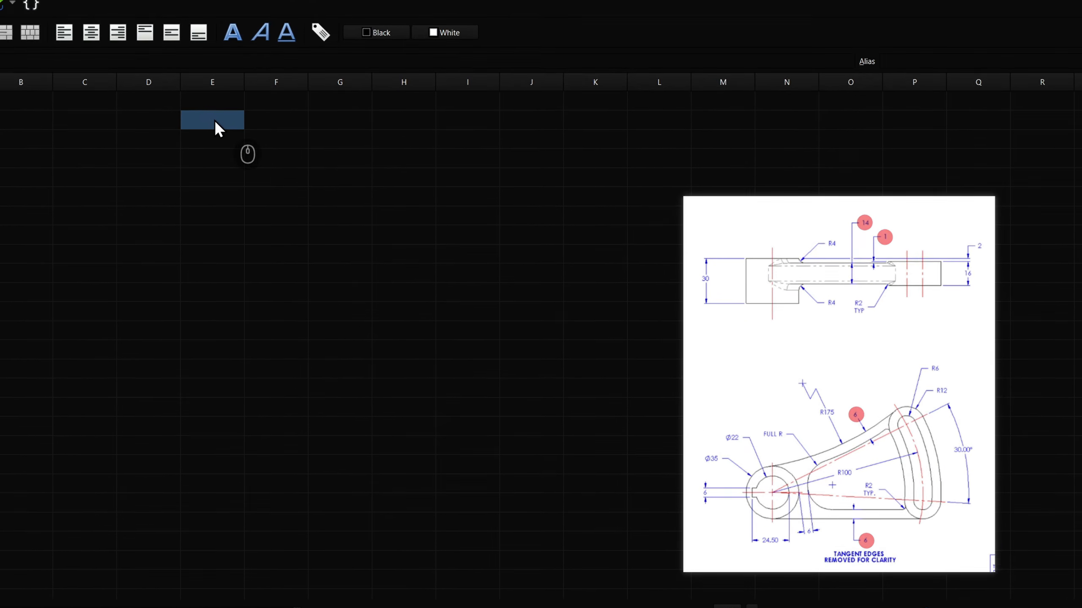
type("rib width")
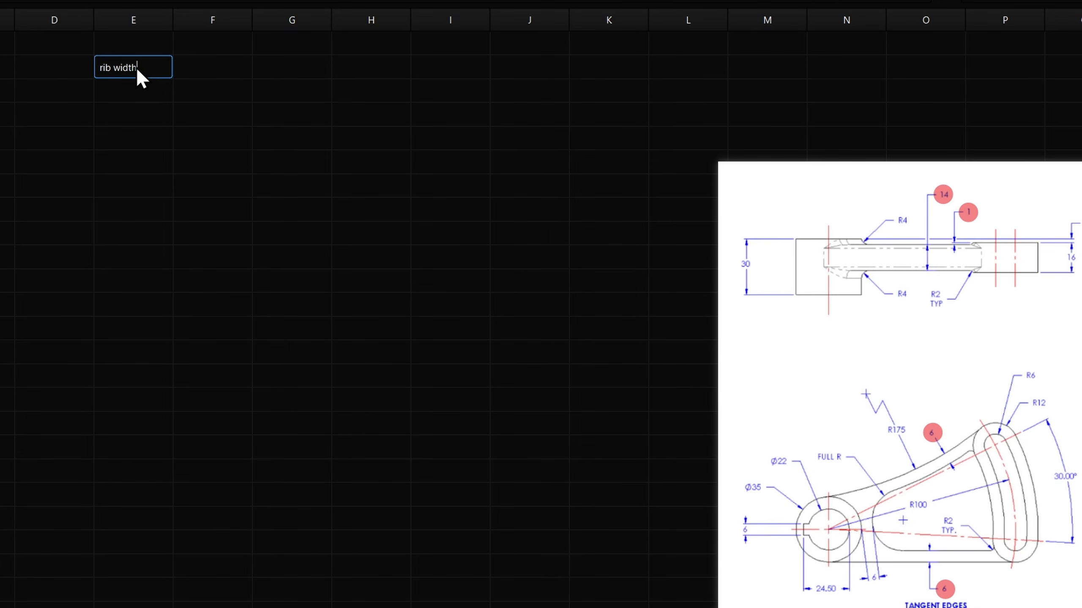
key("Tab")
type("rib thickness")
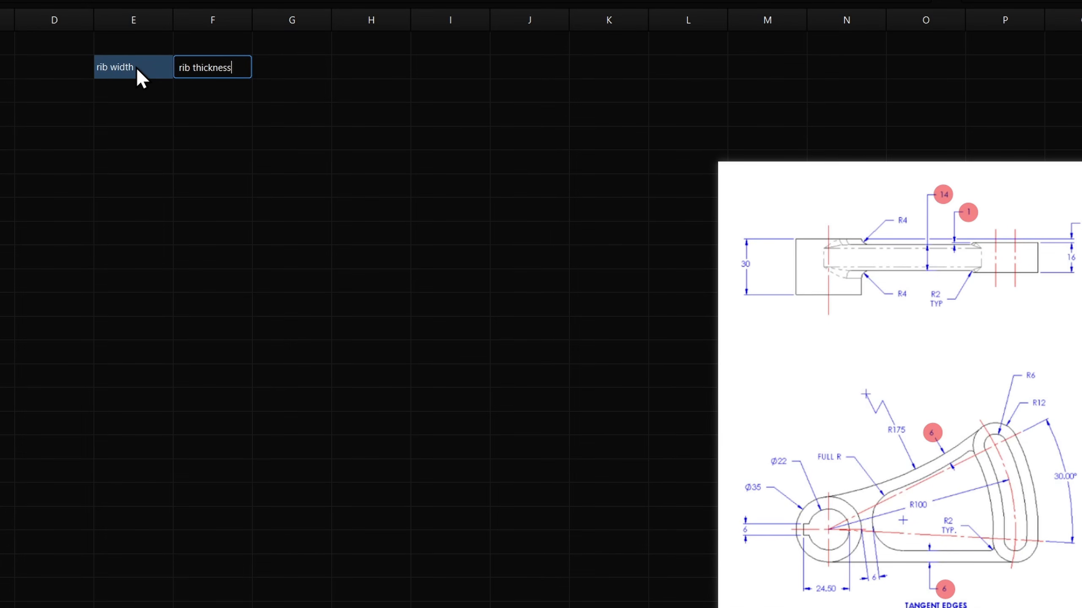
key("Tab")
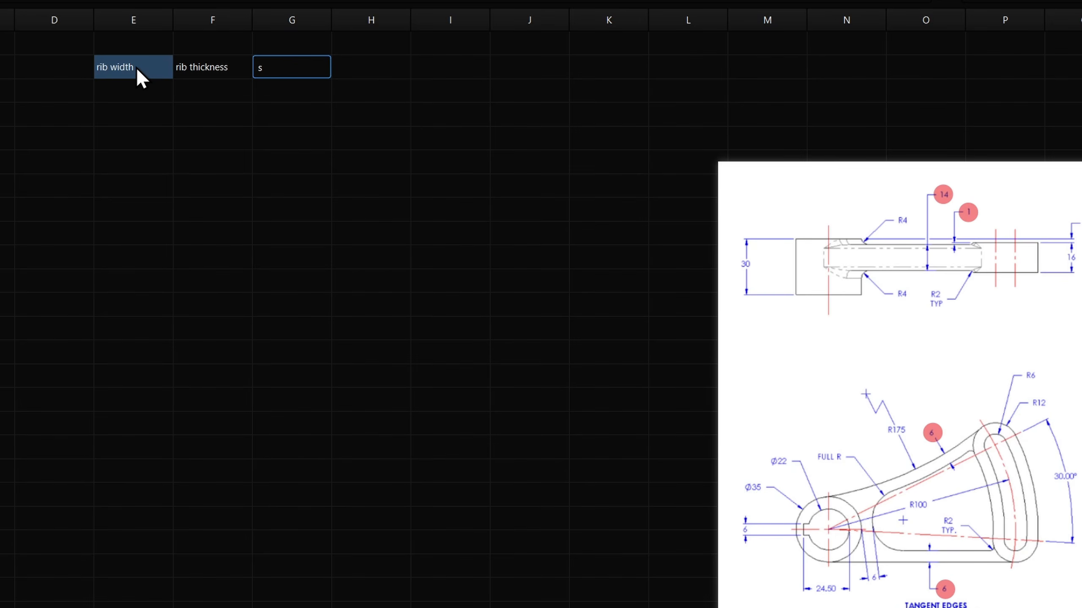
type("slot offset")
key("Return")
- Enter the values 6 for rib width, 14 for rib thickness and 1 for slot offset beneath their headings
type("1")
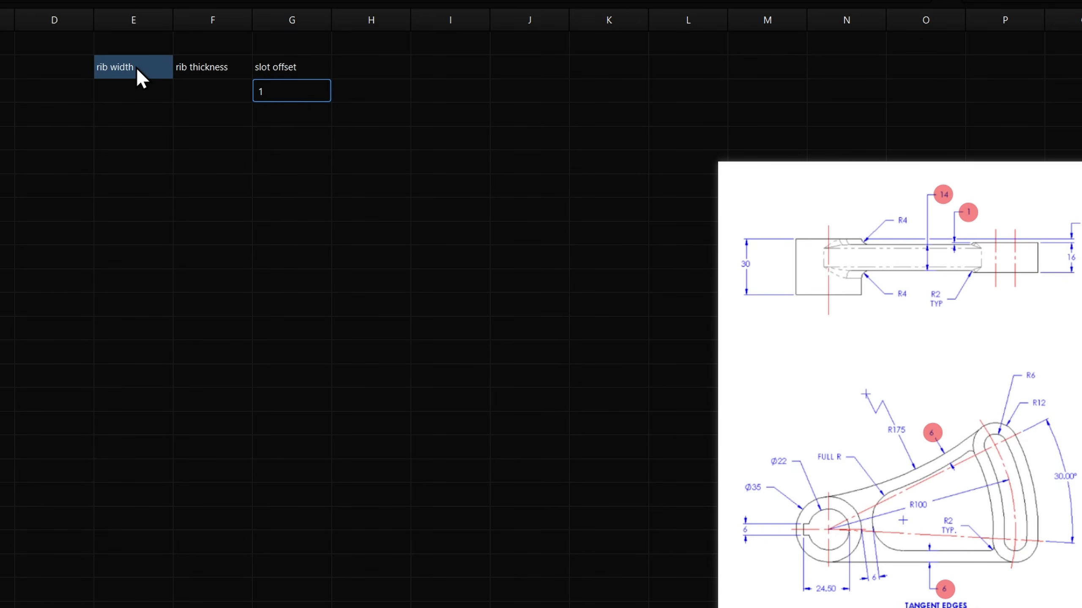
double_click(213, 92)
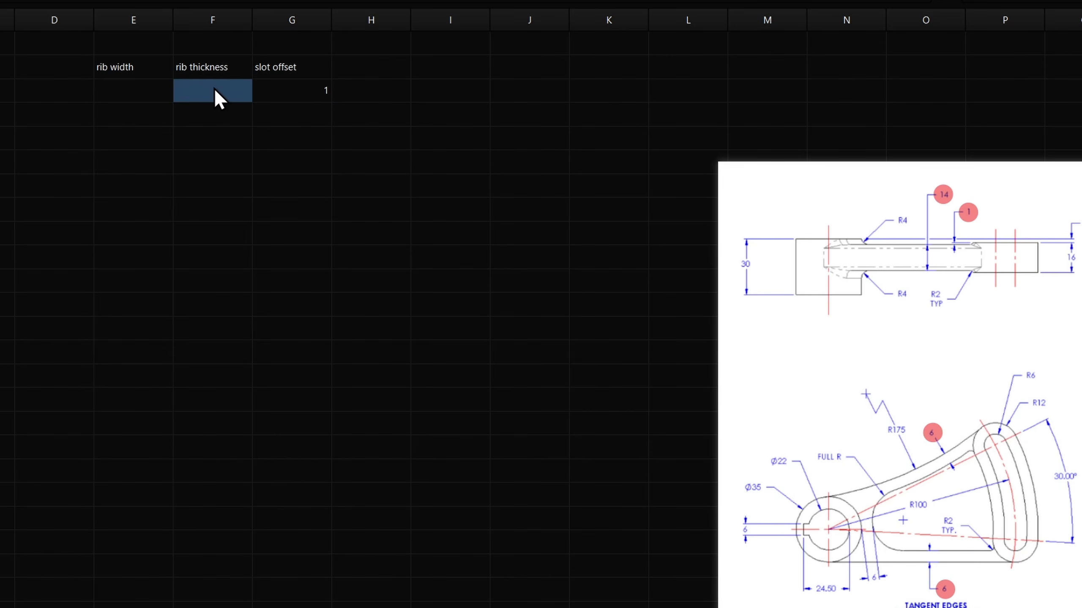
type("14")
double_click(128, 90)
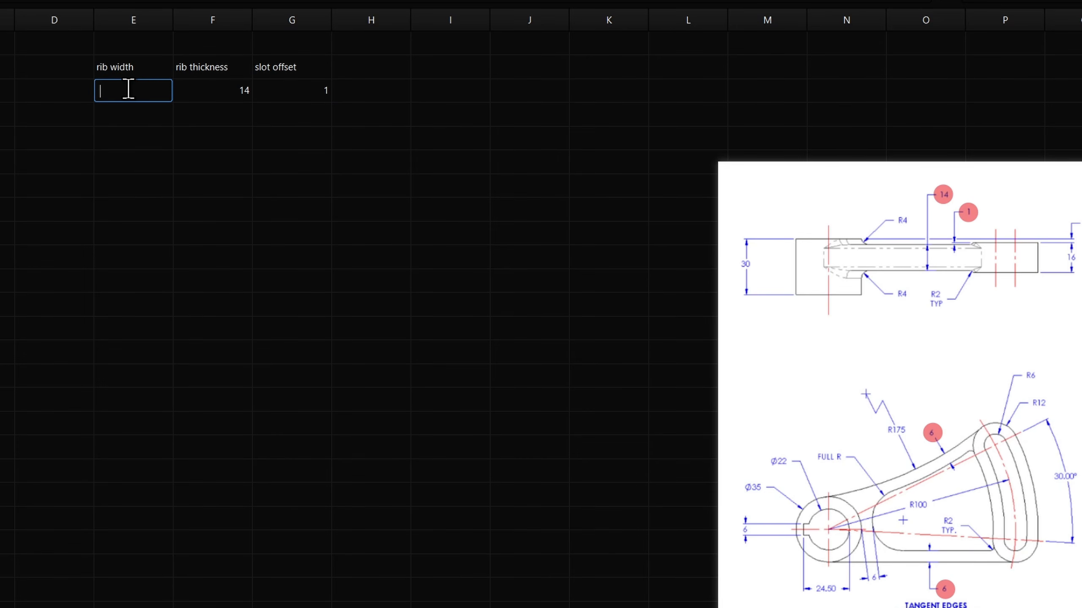
type("6")
key("Return")
- Assign the alias rw to the rib width value cell and rth to the rib thickness value cell
left_click(139, 92)
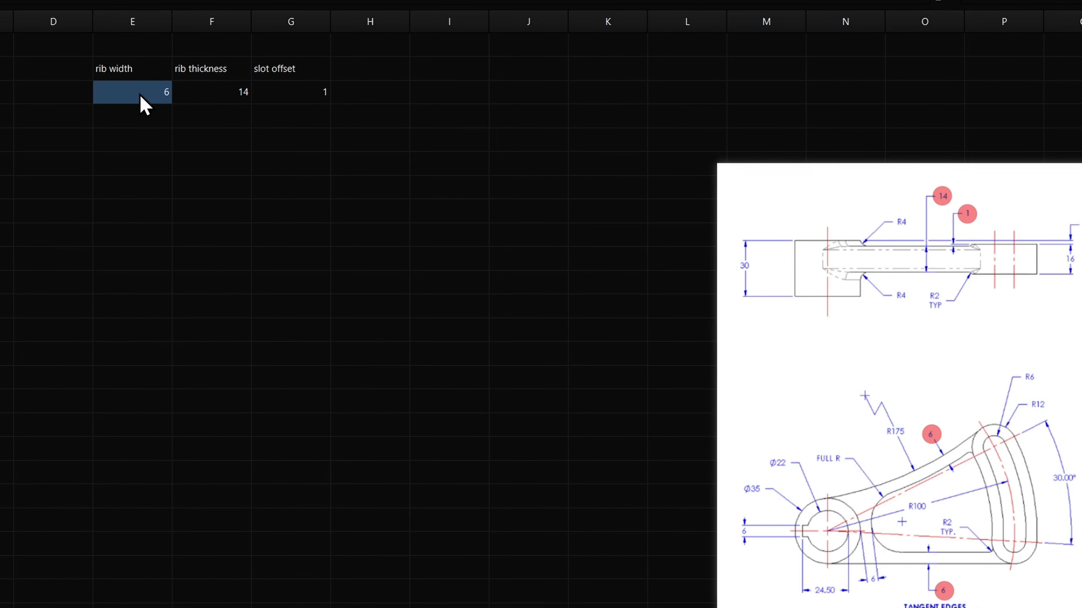
left_click(949, 70)
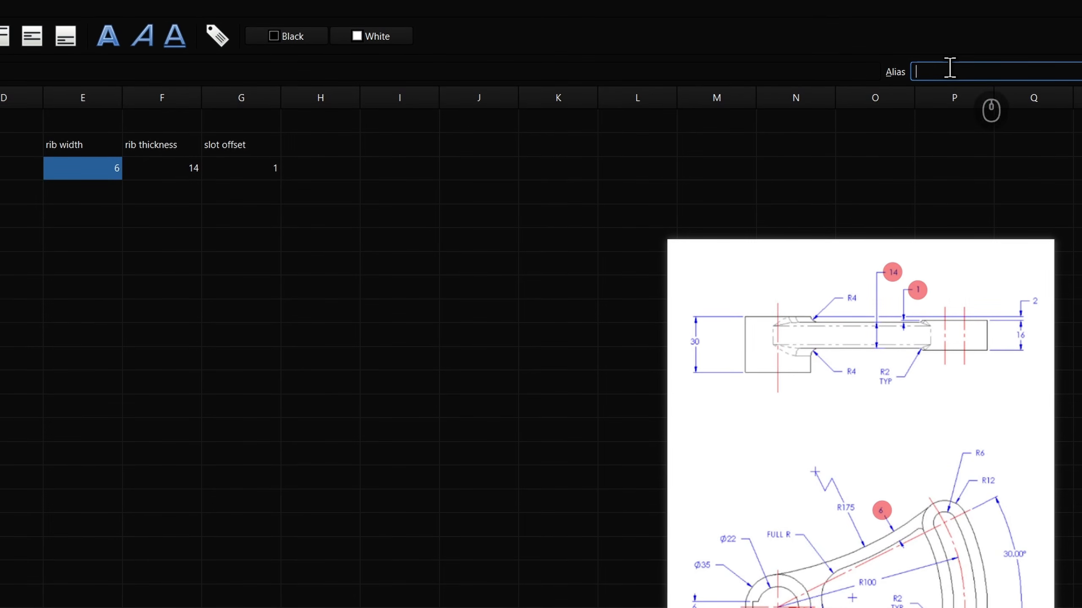
type("r")
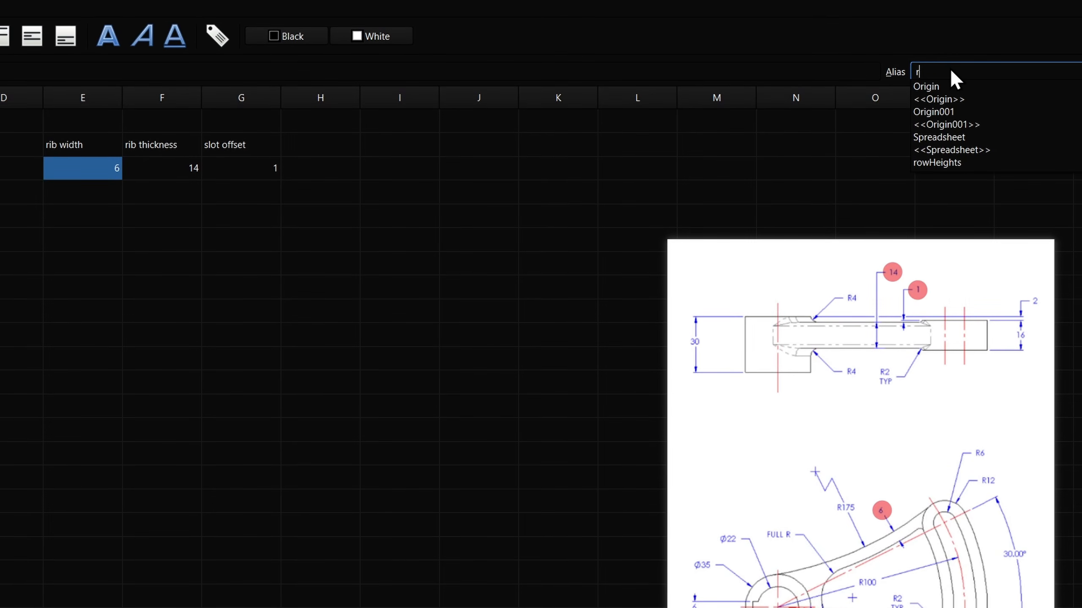
type("w")
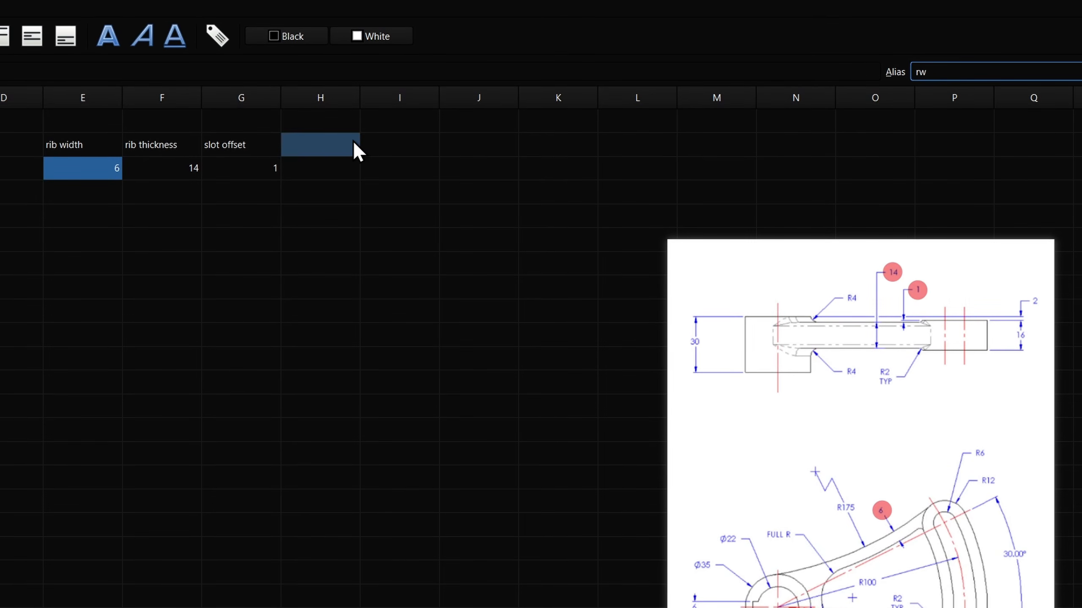
left_click(174, 169)
left_click(950, 72)
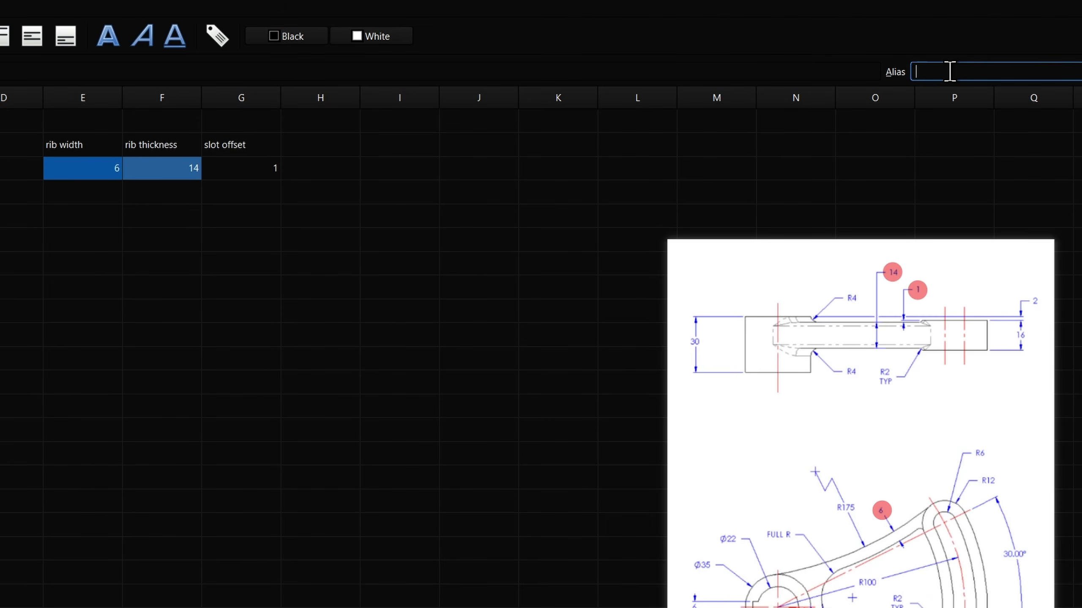
type("rth")
left_click(446, 285)
- Assign the alias sof to the slot offset value cell
left_click(241, 167)
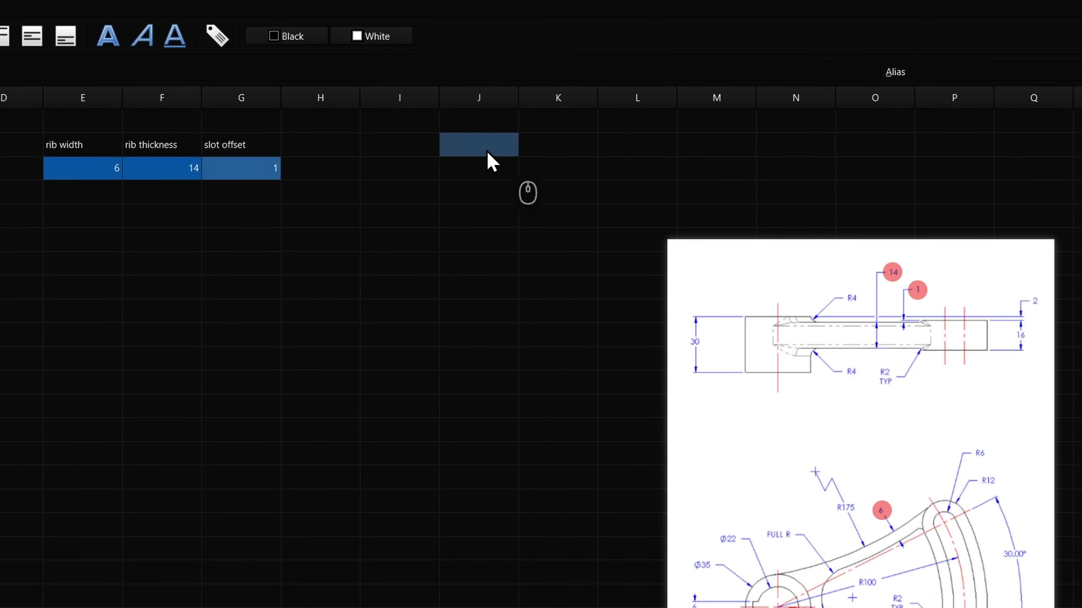
left_click(932, 71)
type("slot o")
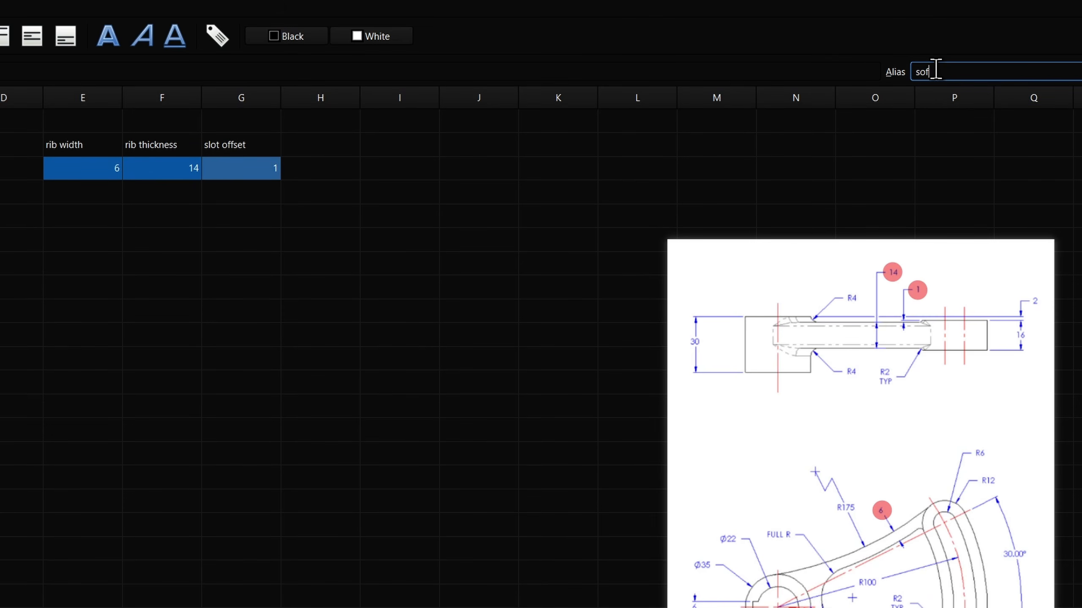
type("f")
left_click(558, 265)
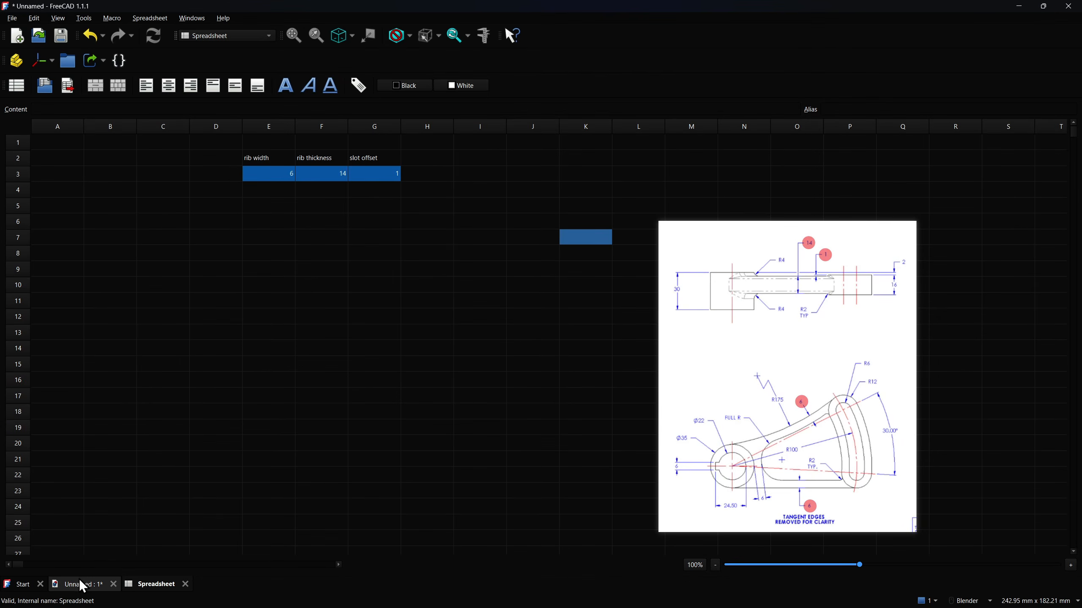
- Return to the model's 3D view and switch to the Part Design workbench
left_click(83, 586)
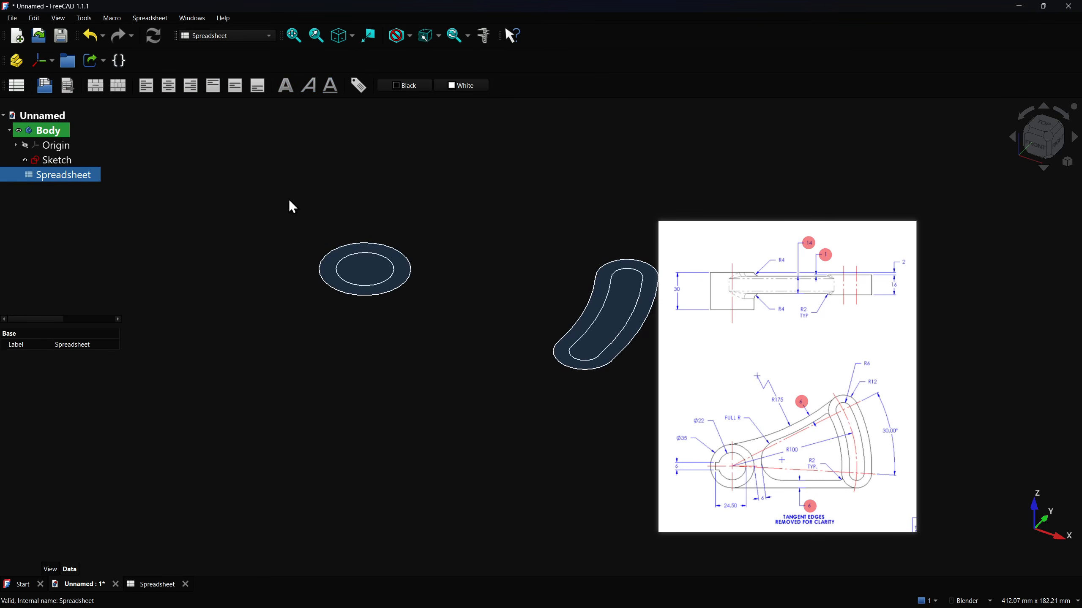
left_click(233, 36)
left_click(221, 116)
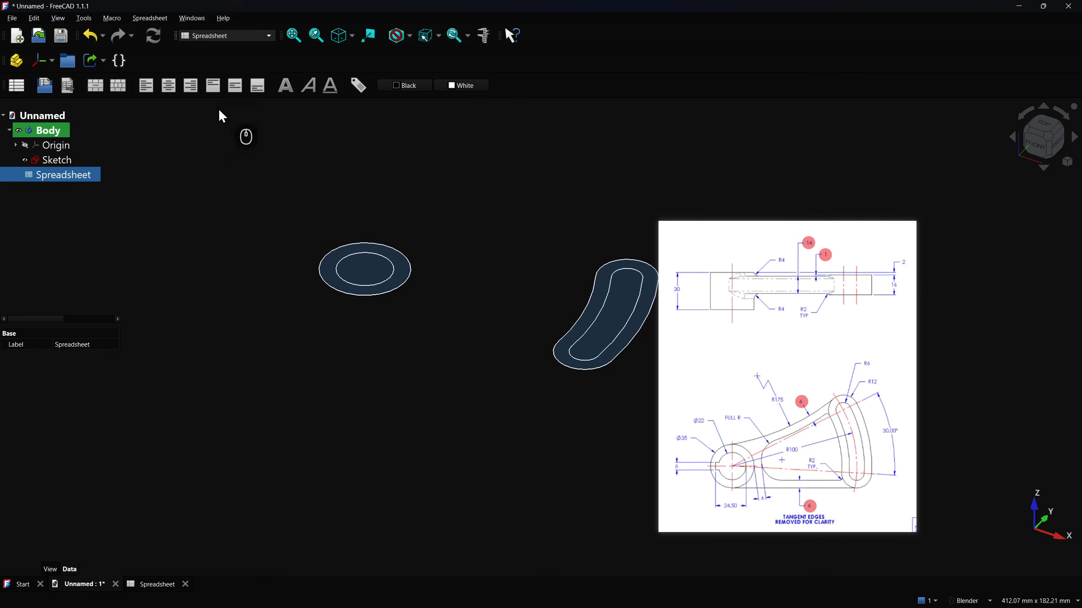
- Start a two-sided pad of the hub ring between the sketch's two circles, keeping the reference drawing clear of the pad settings
left_click(318, 252)
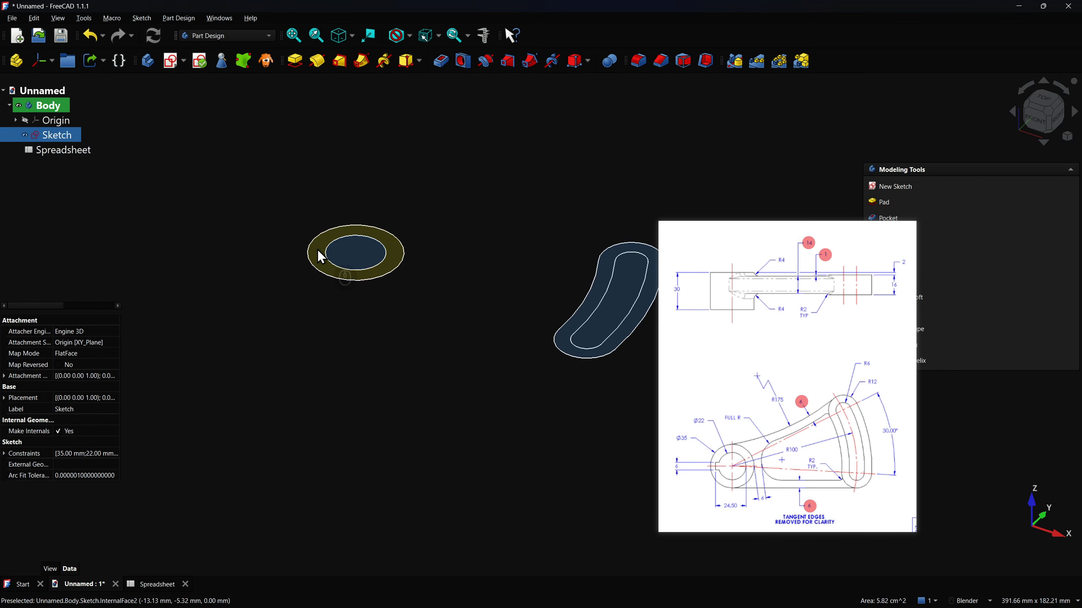
left_click(294, 60)
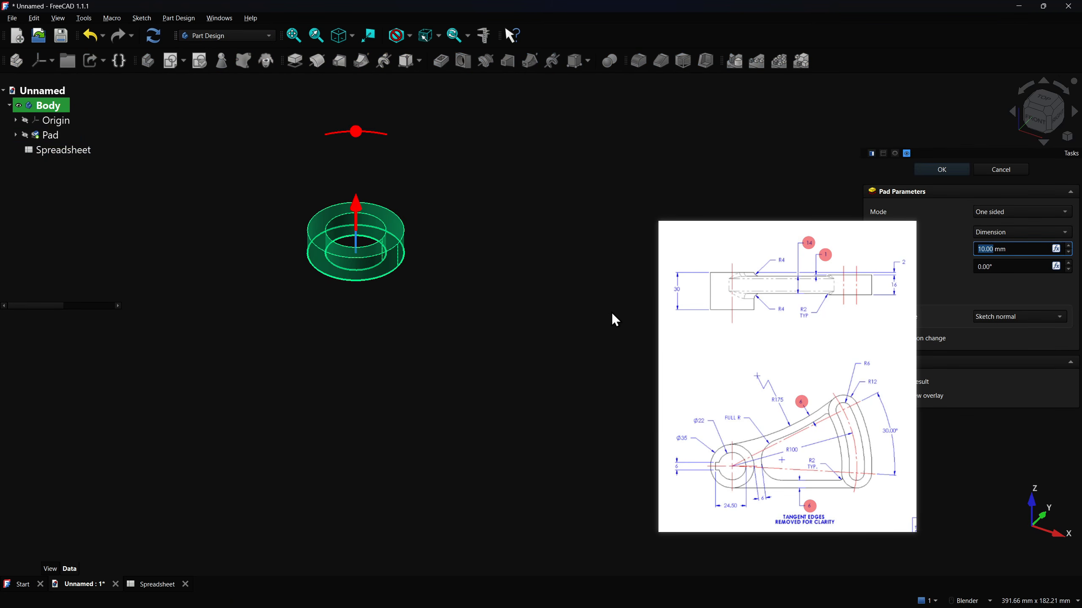
mouse_move(784, 320)
left_mouse_down()
mouse_move(721, 408)
mouse_move(705, 360)
left_mouse_up()
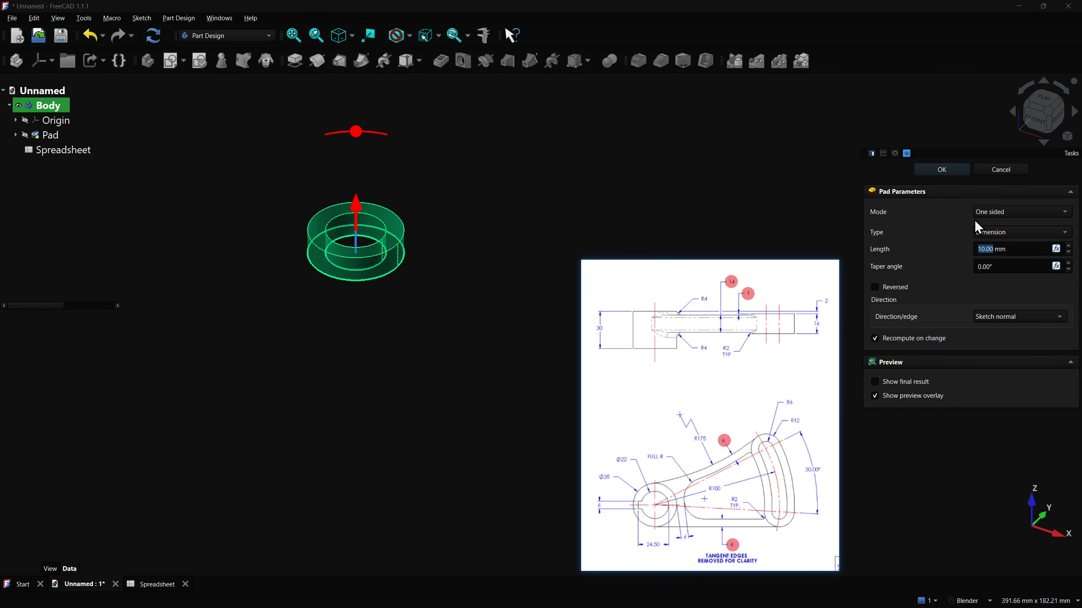
left_click(988, 212)
left_click(1005, 224)
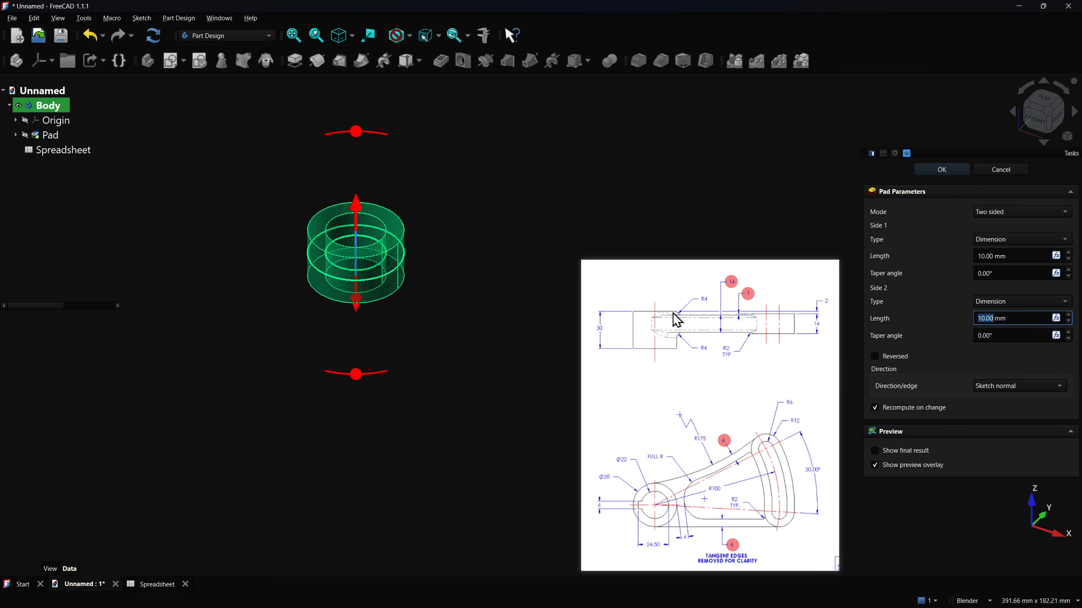
- Set the hub pad's side 2 length to the expression 2+<<Spreadsheet>>.sof
left_click(1056, 318)
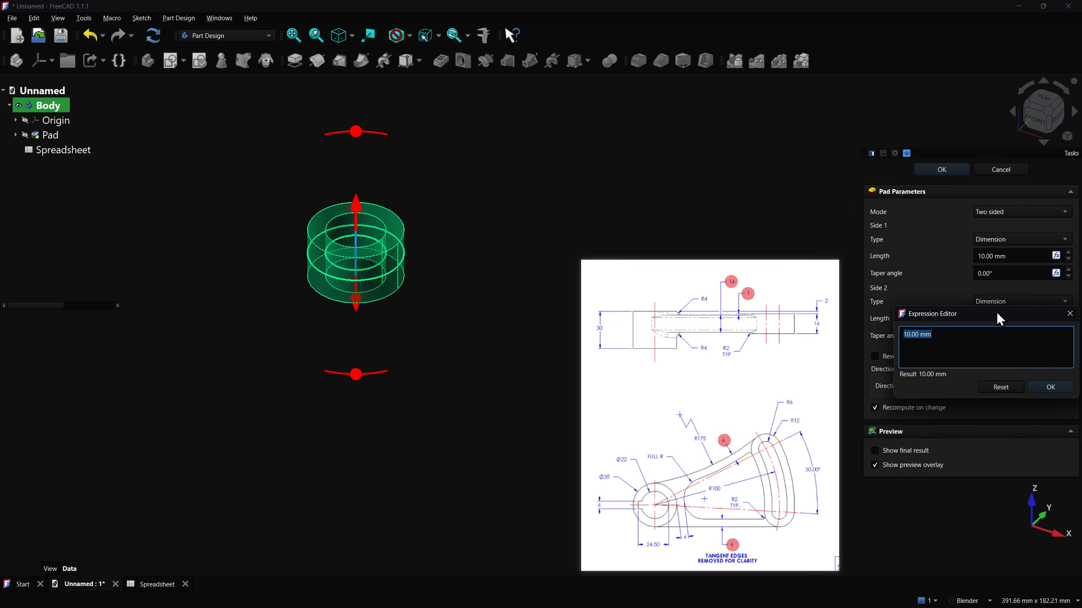
left_click_drag(996, 314, 717, 172)
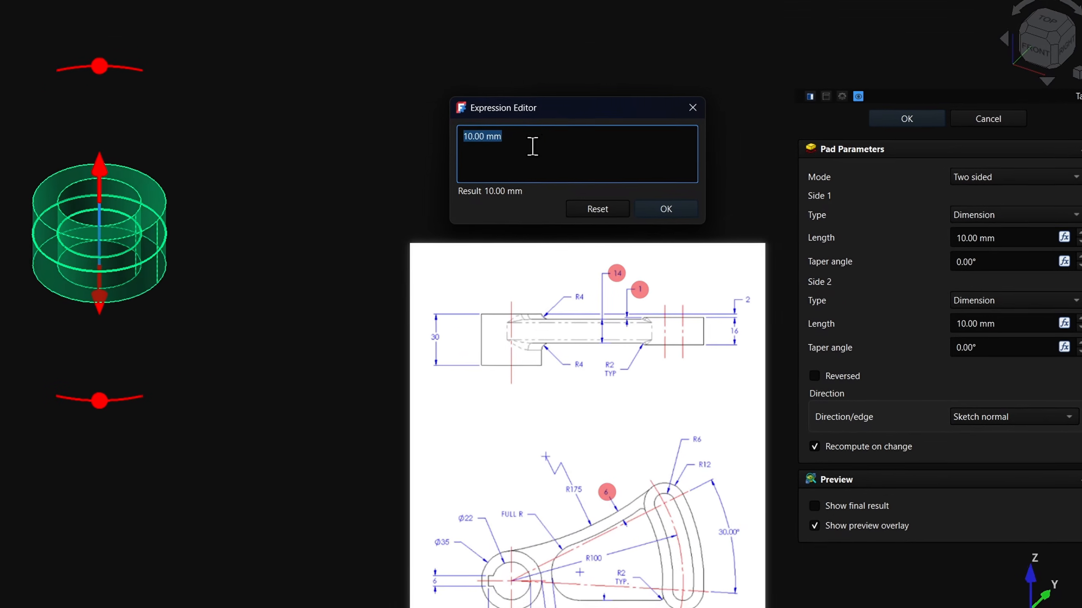
type("2")
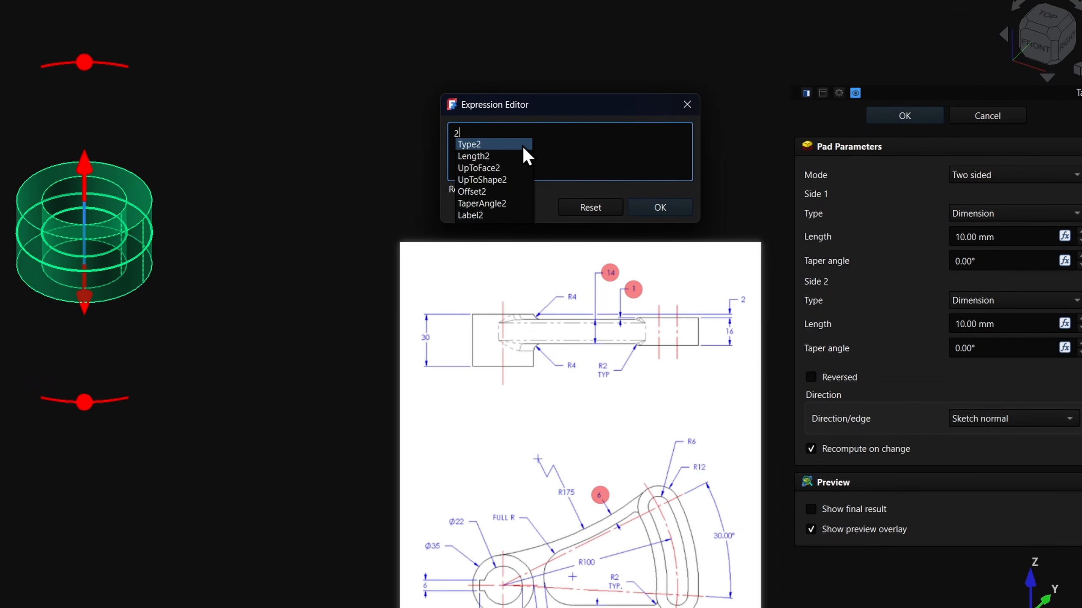
type("+s")
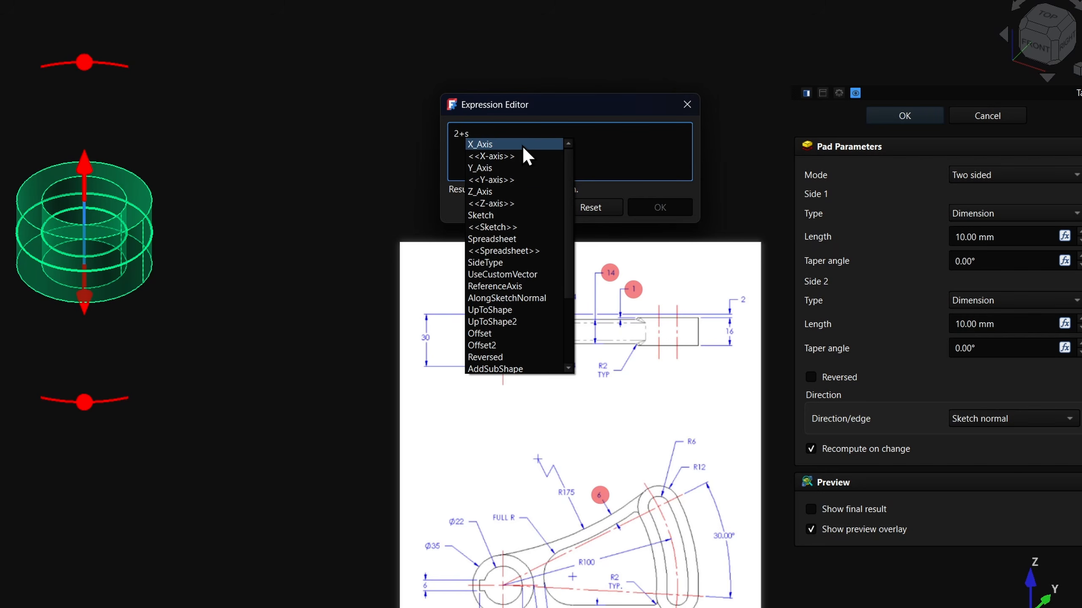
type("pre")
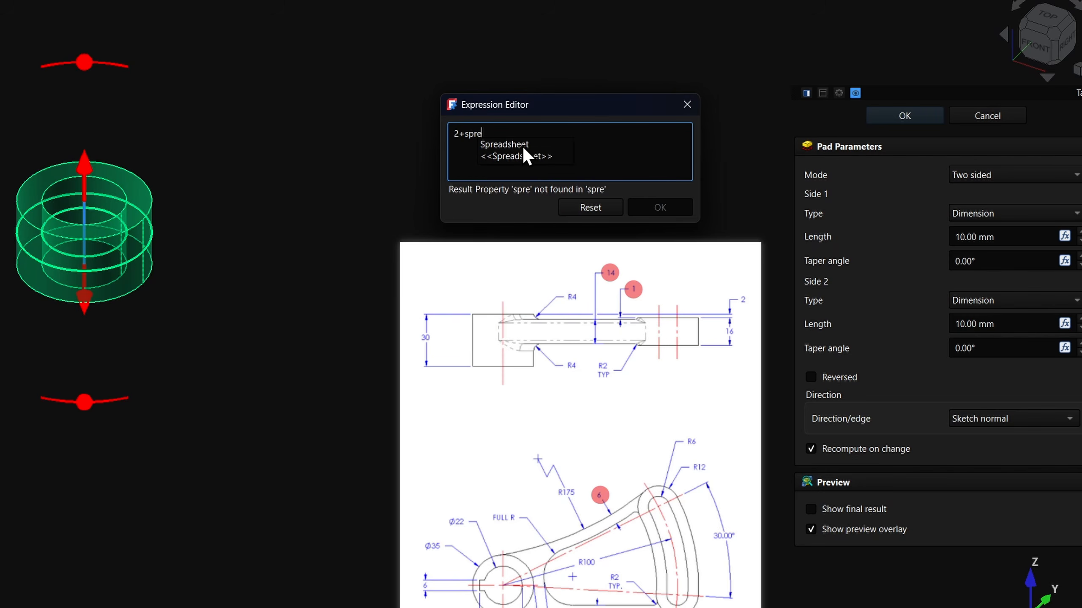
left_click(527, 156)
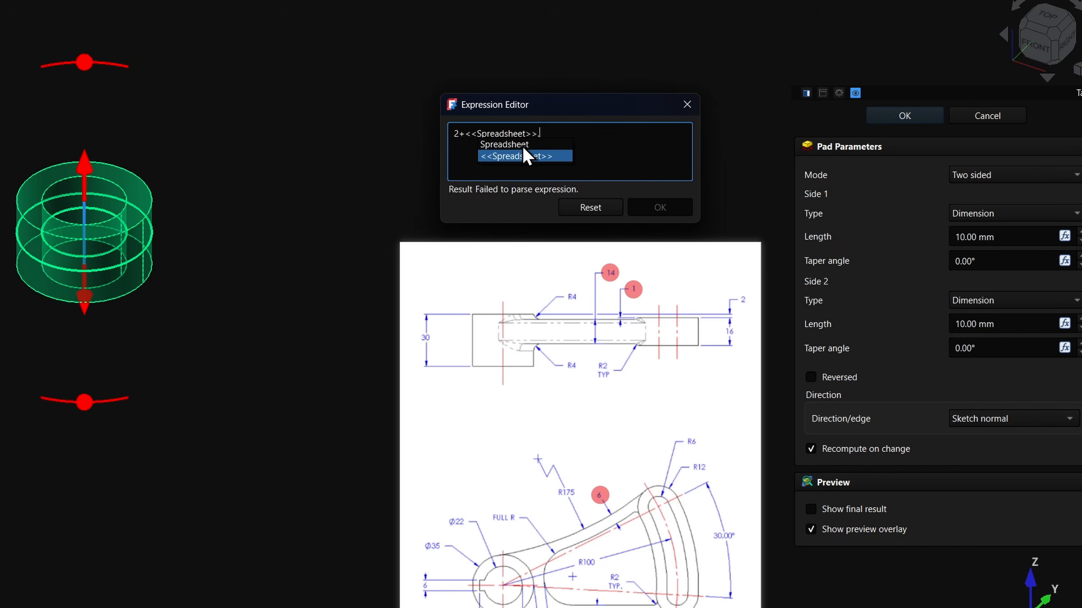
type("sof")
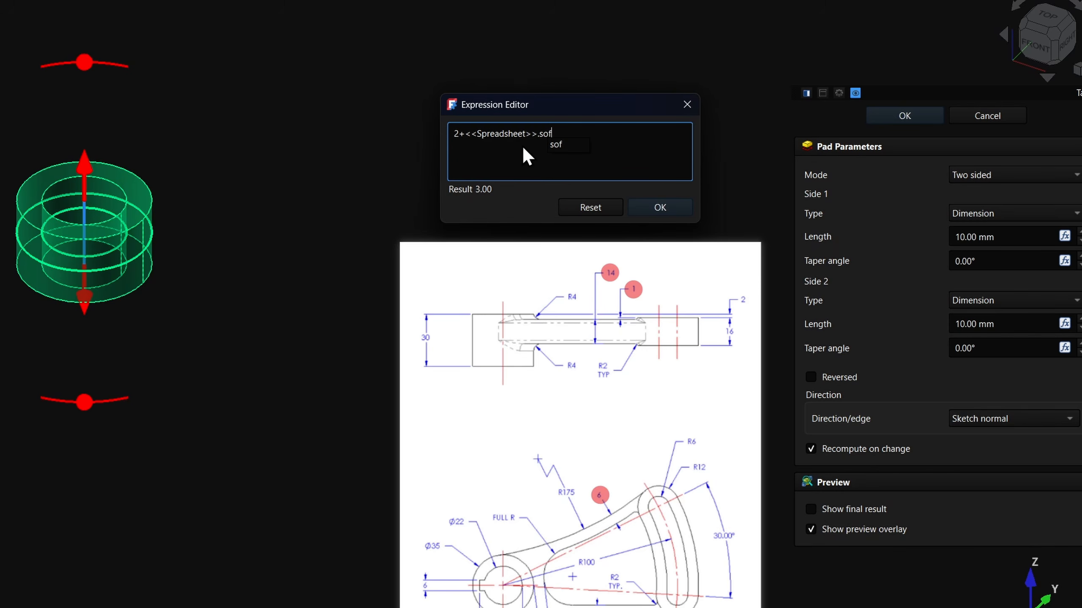
left_click(524, 147)
left_click(658, 209)
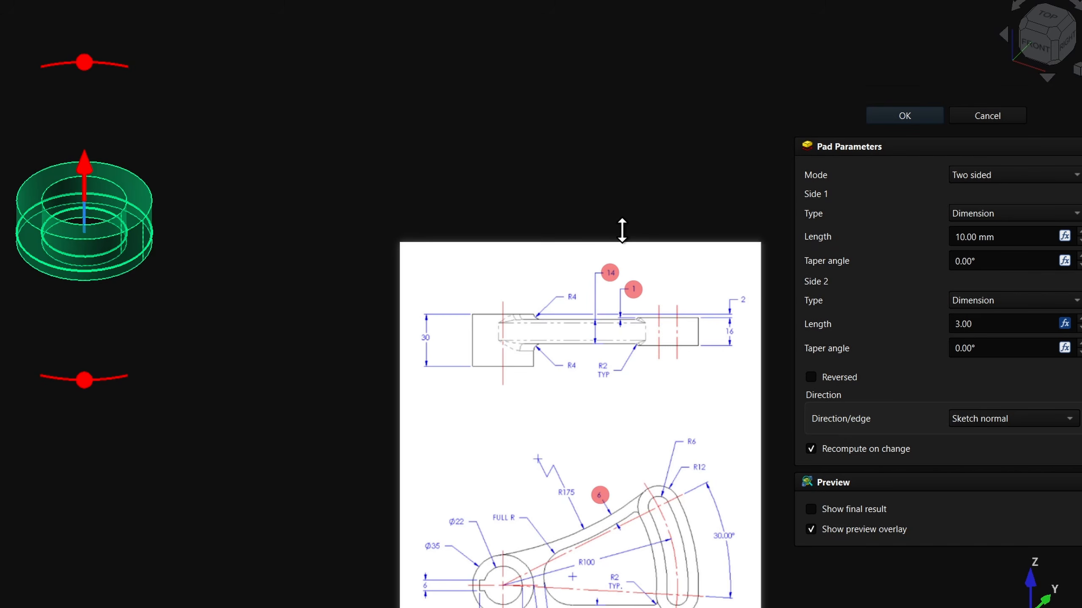
- Set the hub pad's side 1 length to the expression 30-2-Spreadsheet.sof and accept the pad
left_click(1065, 235)
left_click_drag(901, 242, 477, 110)
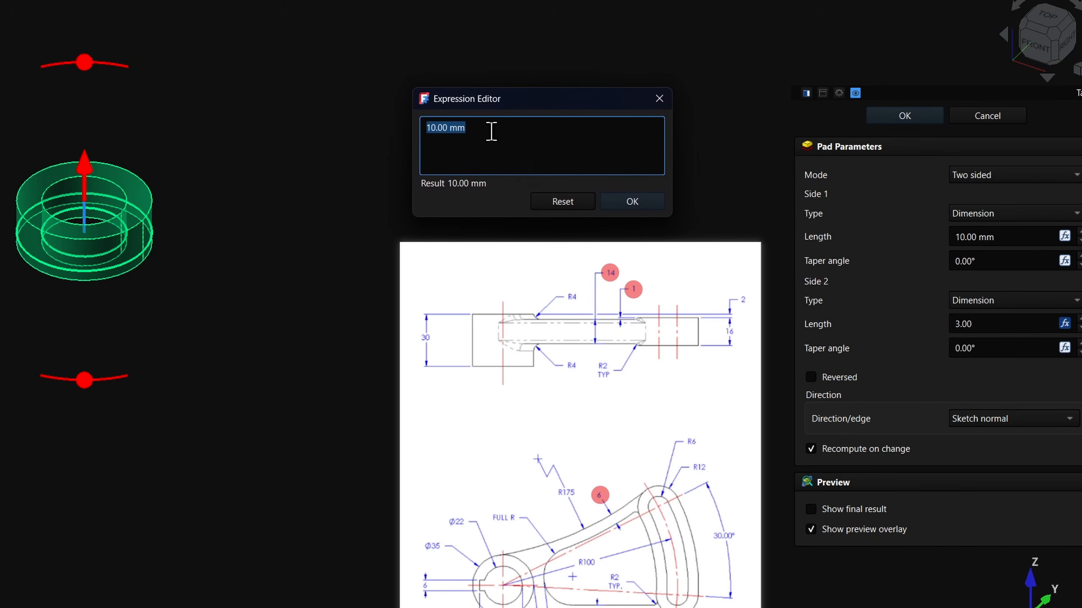
type("30")
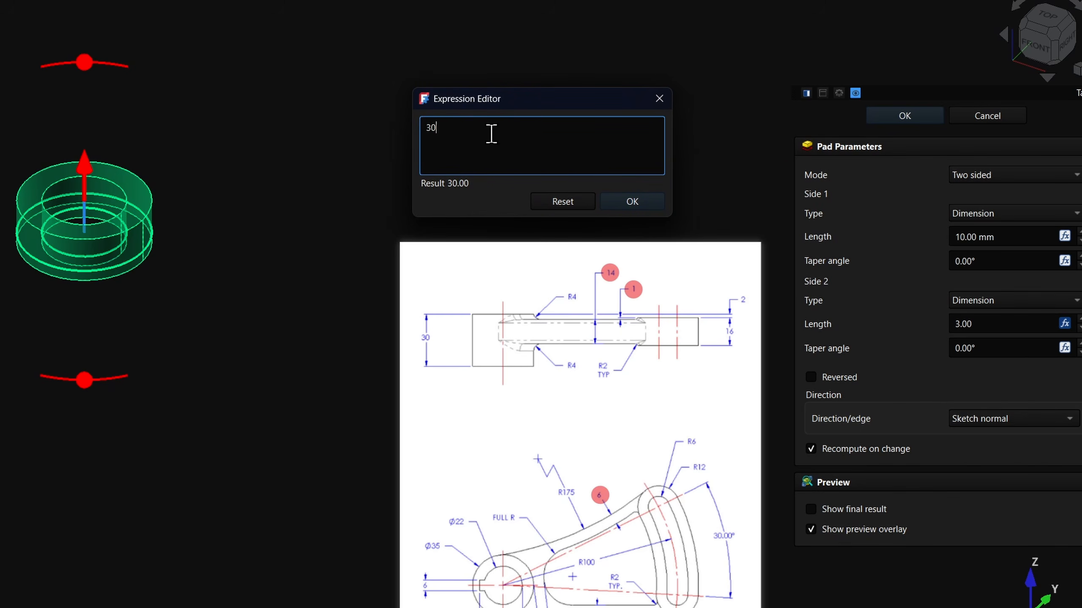
type("-")
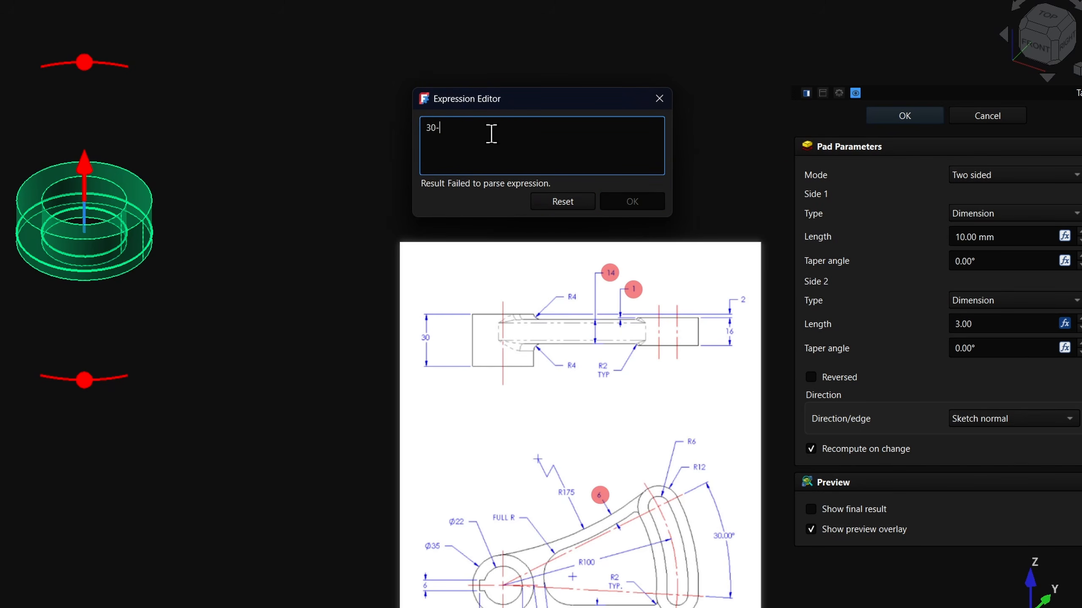
type("2-s")
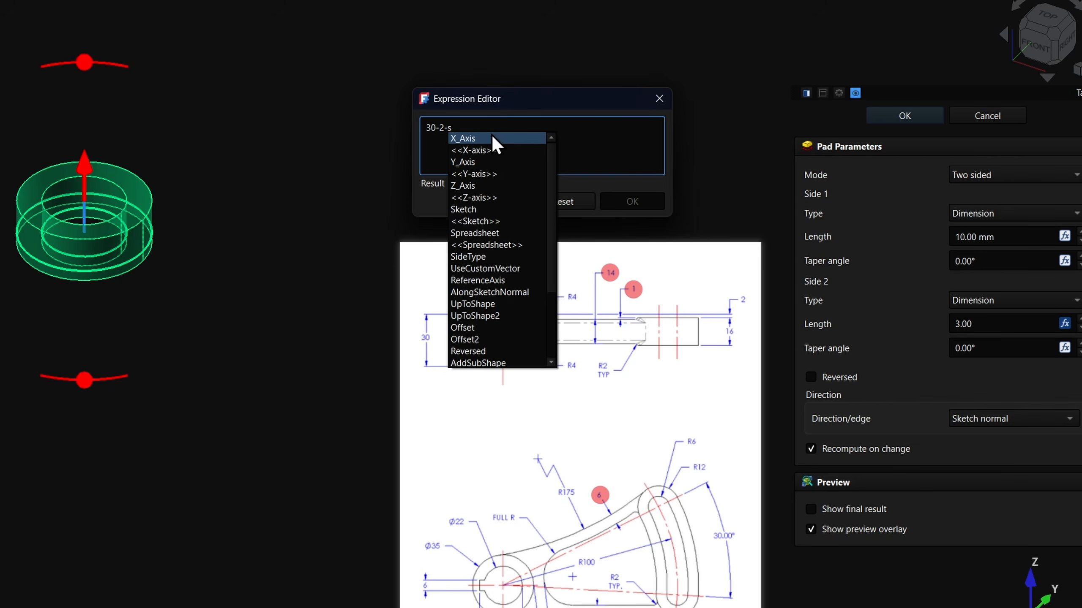
type("pre")
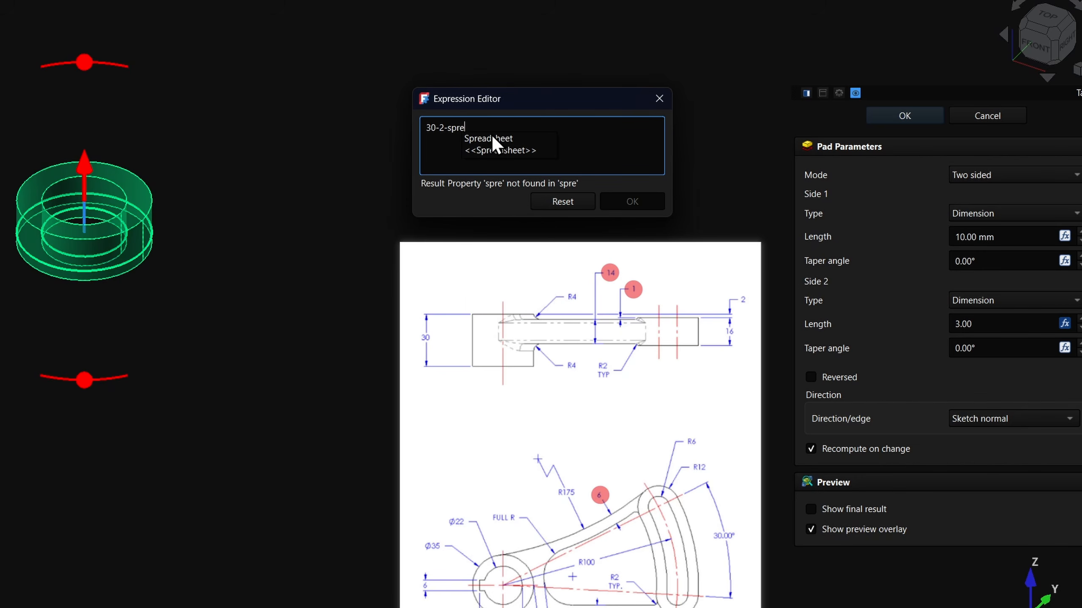
left_click(493, 139)
type("sof")
key("Return")
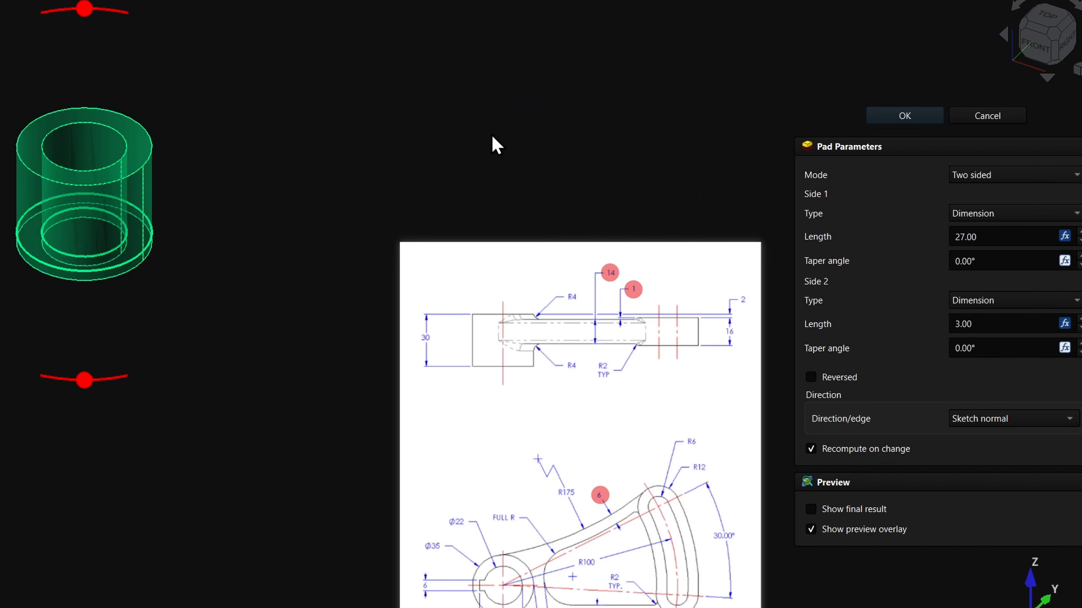
left_click(908, 117)
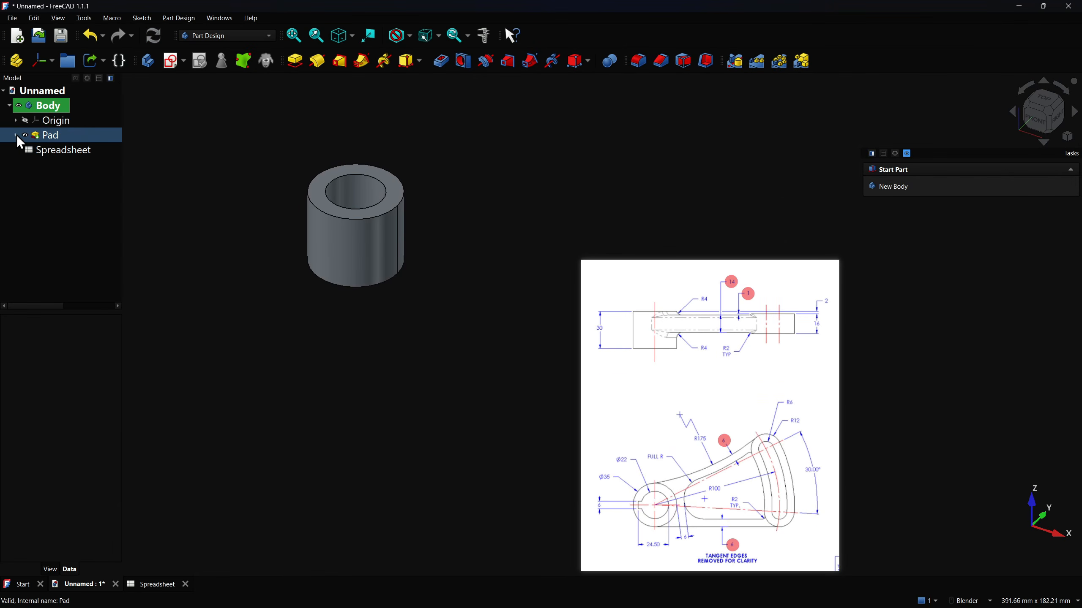
- Start a two-sided pad of the curved slot's ring-shaped region, reusing the sketch that defines the hub pad
left_click(17, 135)
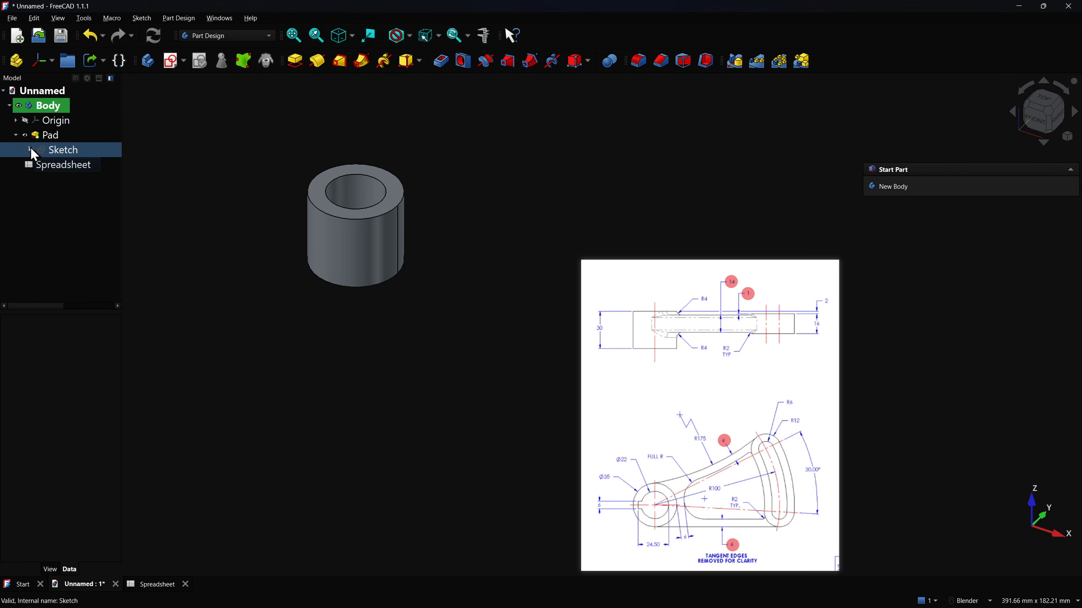
left_click(31, 149)
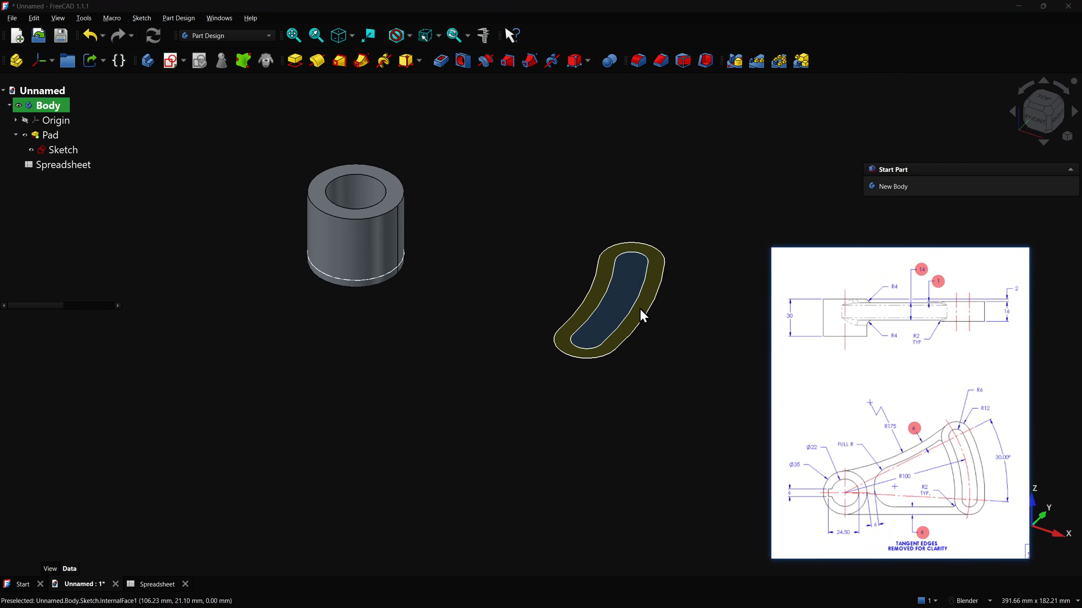
left_click(639, 308)
left_click(299, 62)
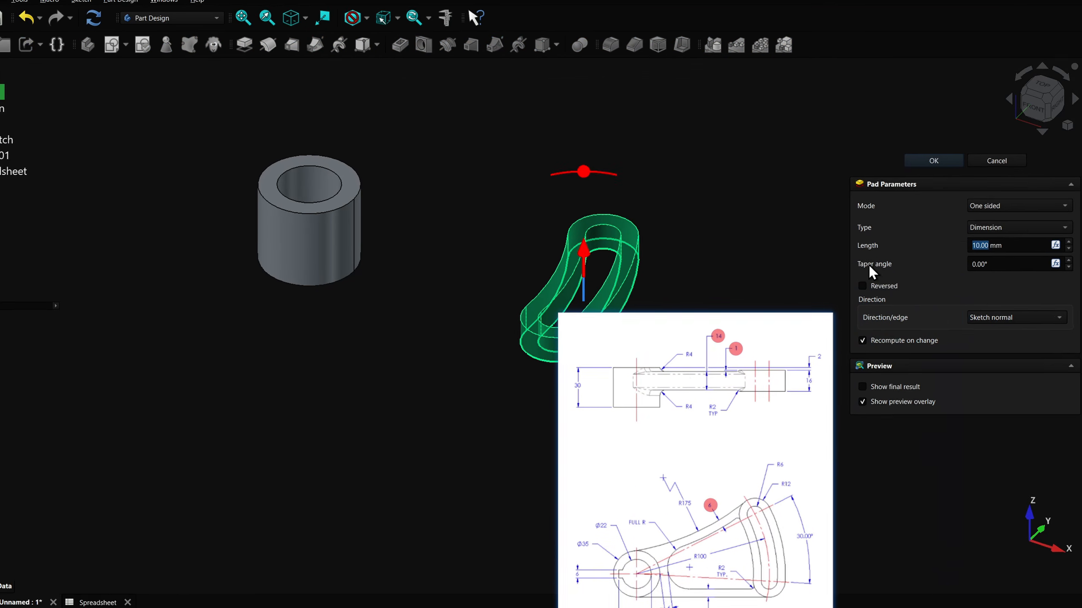
left_click(996, 212)
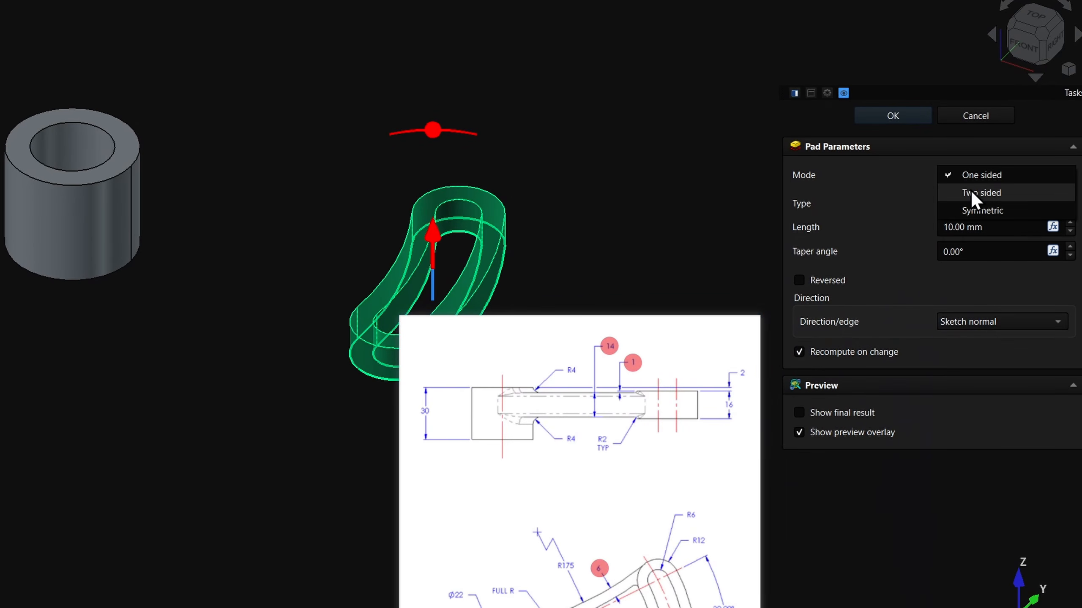
left_click(971, 191)
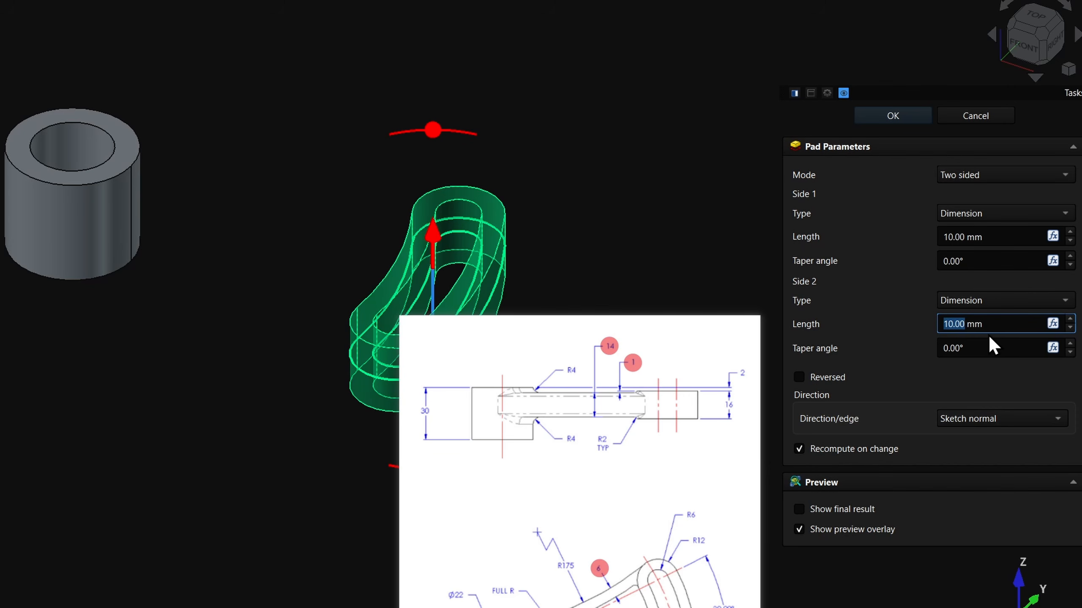
- Set the slot pad's side 2 length to the expression <<Spreadsheet>>.sof
left_click(1052, 324)
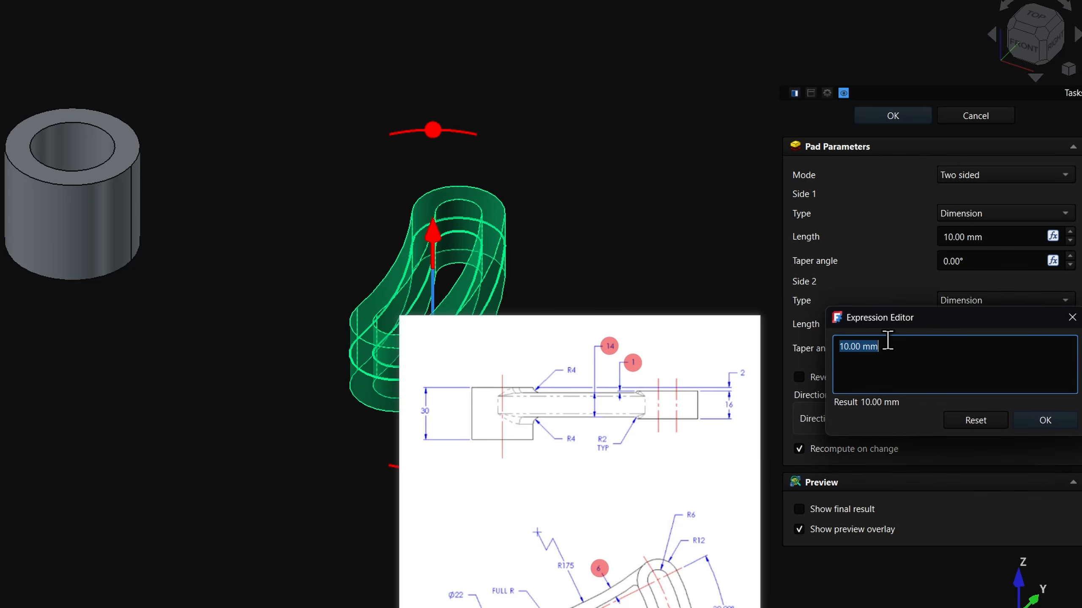
type("spr")
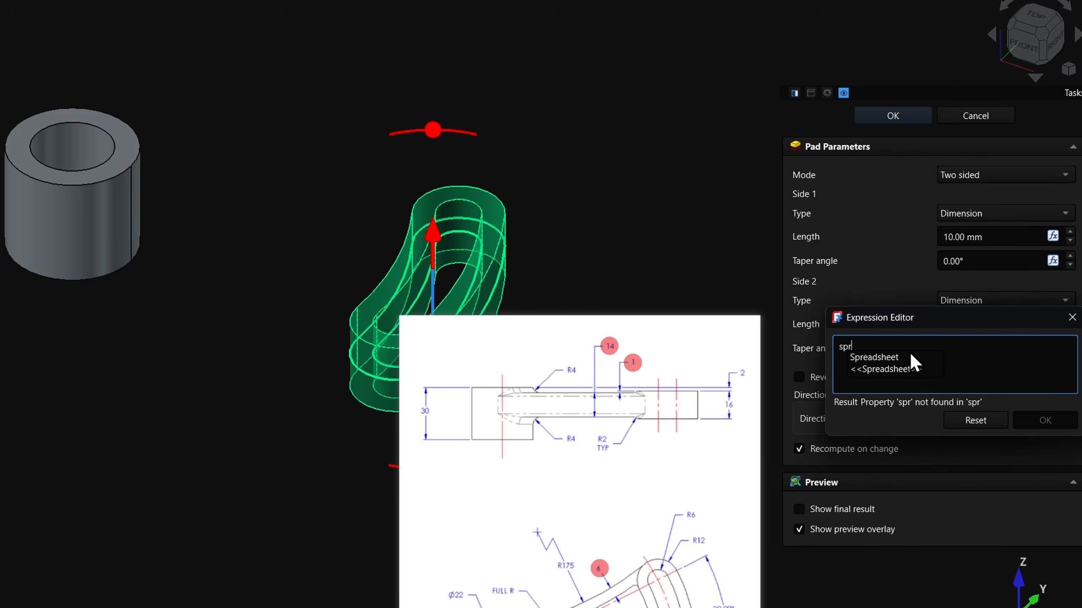
key("Down")
key("Down")
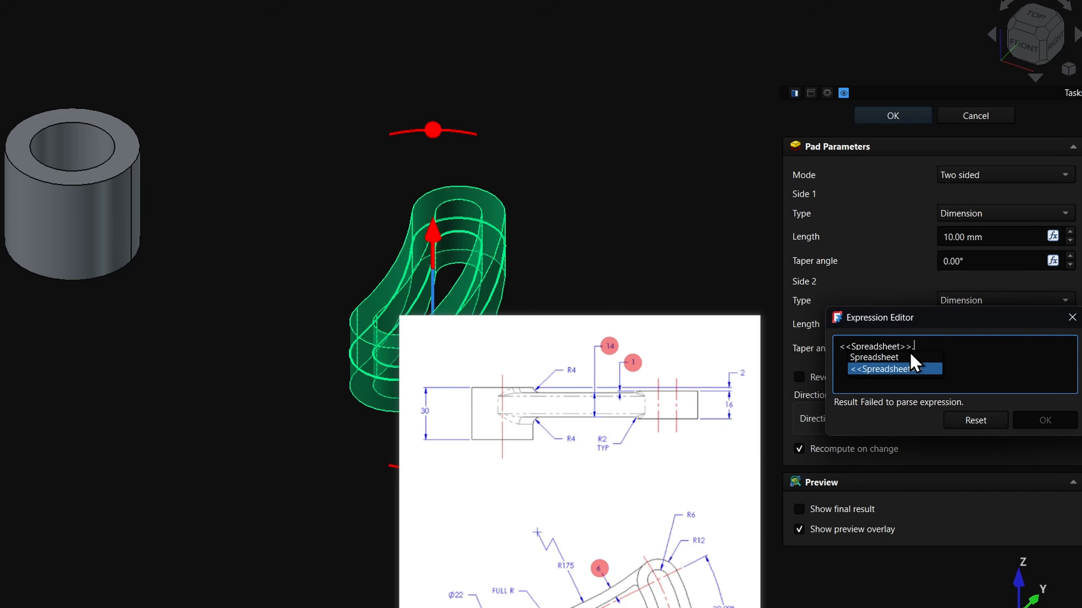
type("sof")
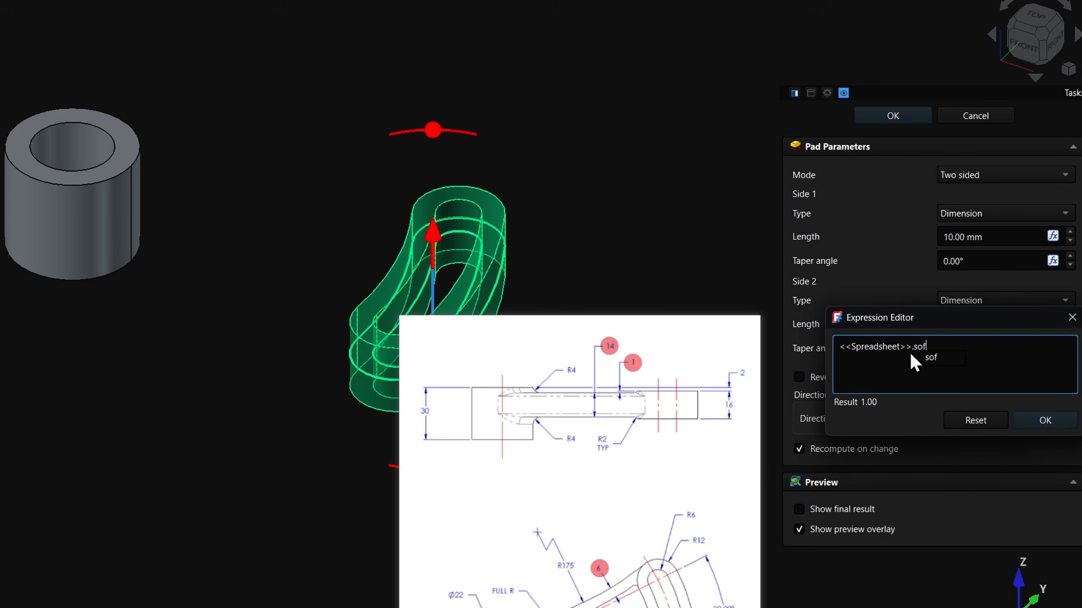
left_click_drag(944, 353, 837, 353)
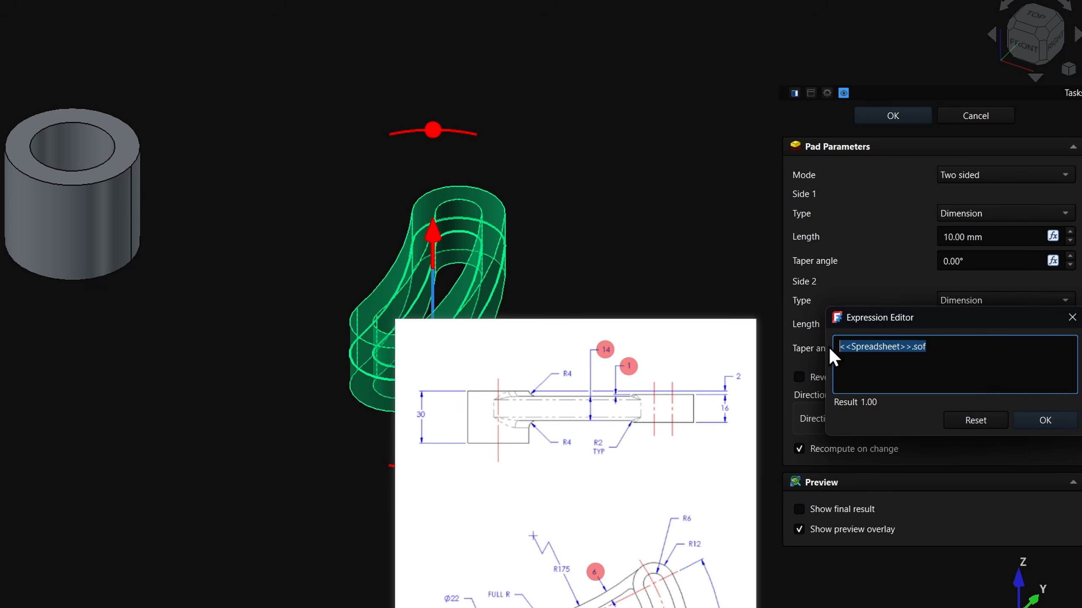
left_click(1059, 424)
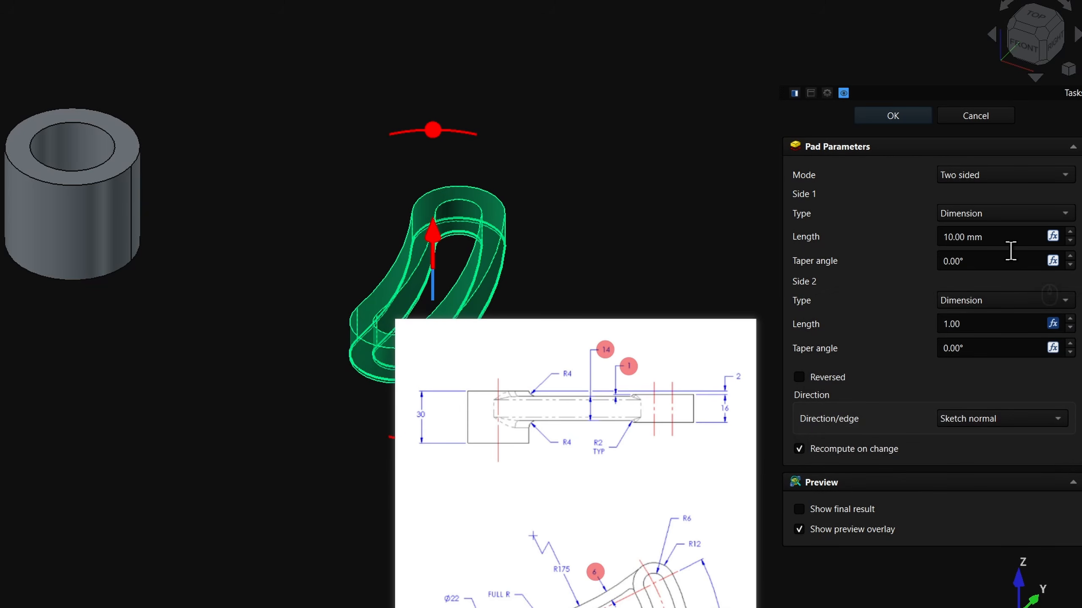
- Set the slot pad's side 1 length to the expression 16-<<Spreadsheet>>.sof, accept the pad, and keep the reference drawing clear of the model
left_click(1053, 235)
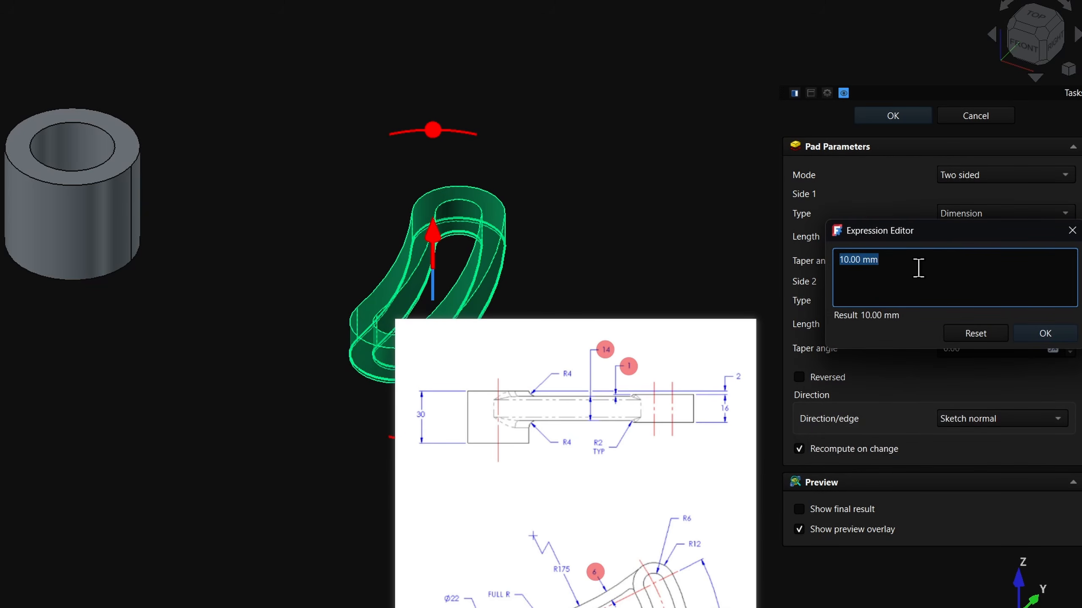
left_click_drag(944, 239, 631, 186)
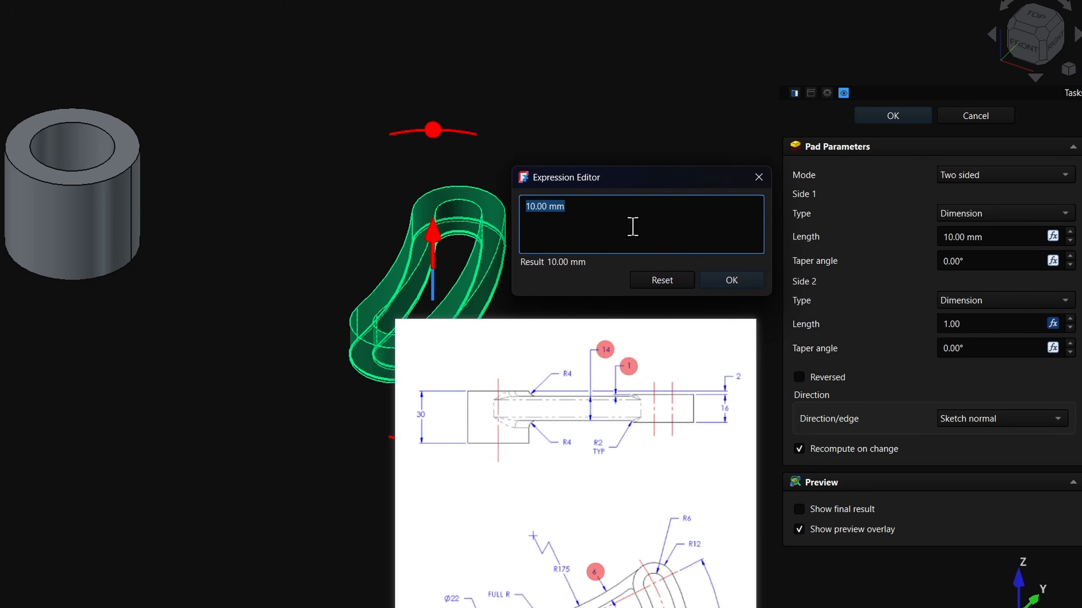
type("16-")
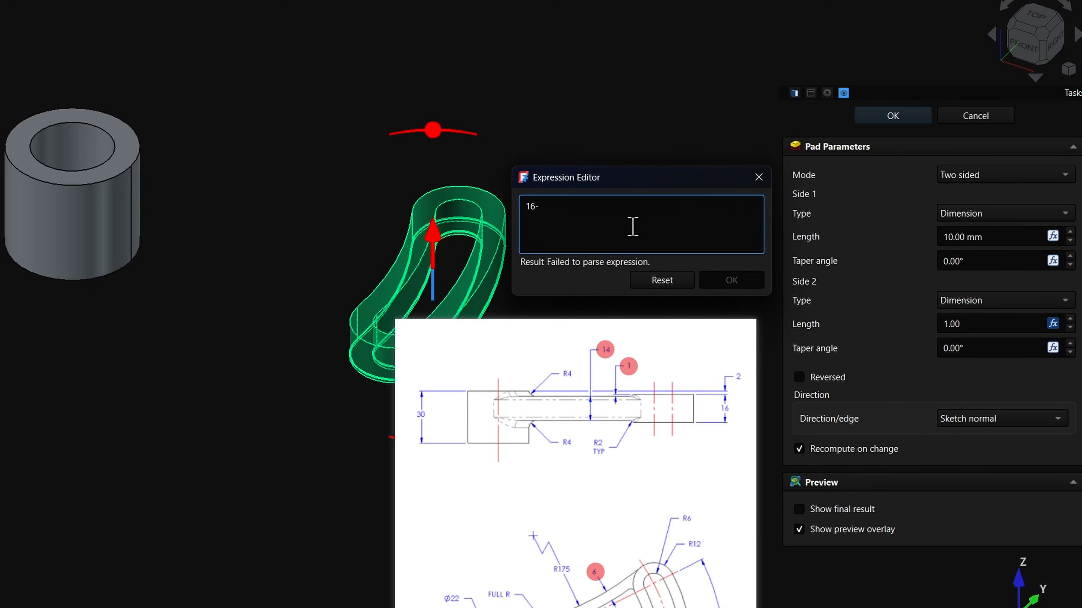
type("<<Spreadsheet>>.sof")
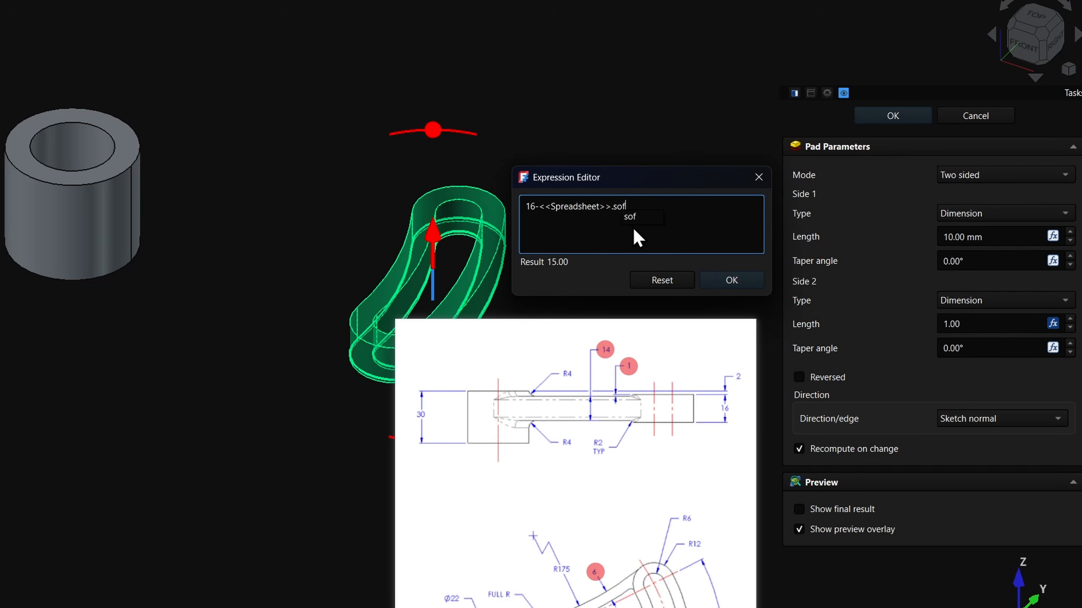
left_click(746, 281)
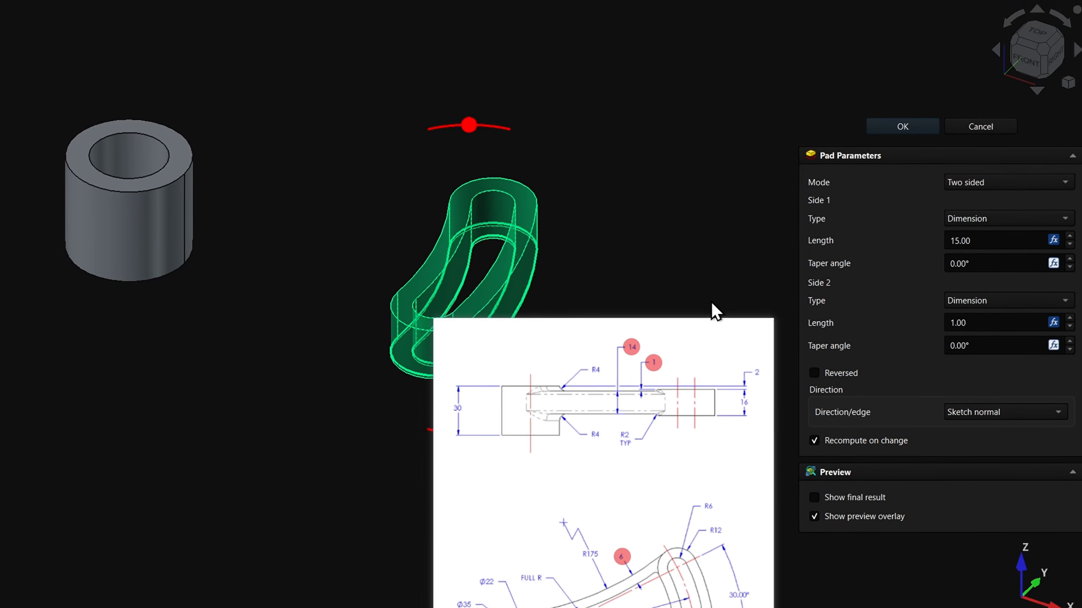
left_click(903, 126)
left_click_drag(563, 516, 768, 422)
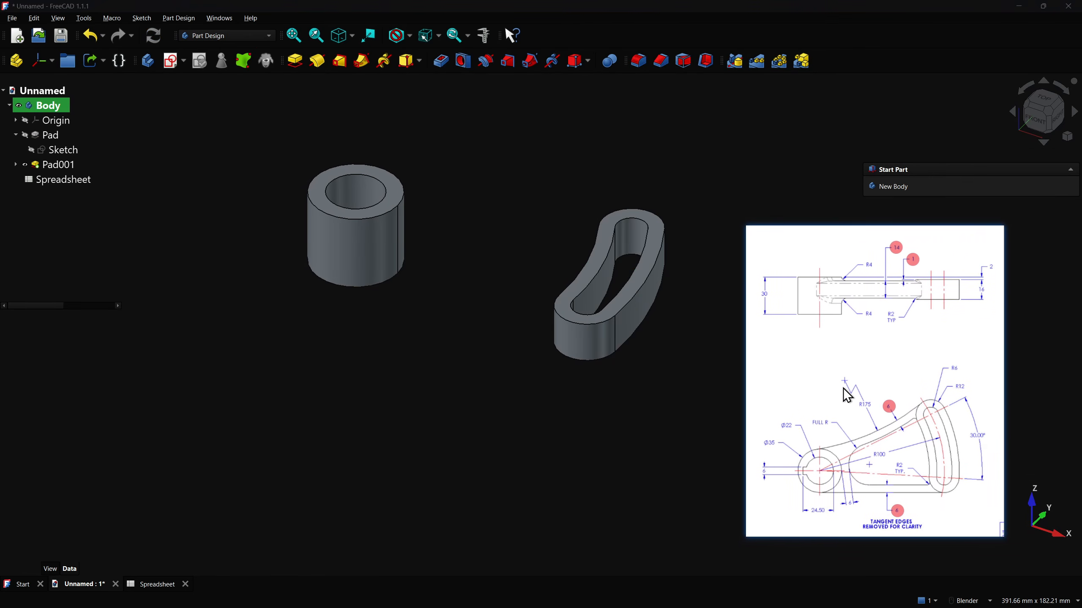
left_click_drag(843, 389, 872, 396)
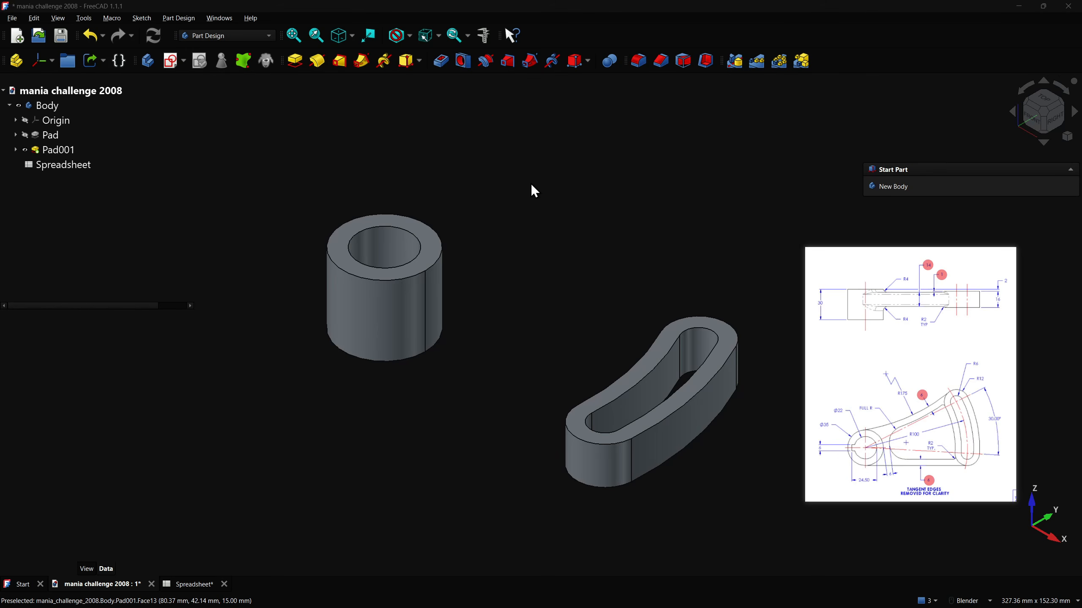
- In a new sketch on the XY plane, reference the hub and slot outlines as external geometry, and hide the solid
left_click(168, 60)
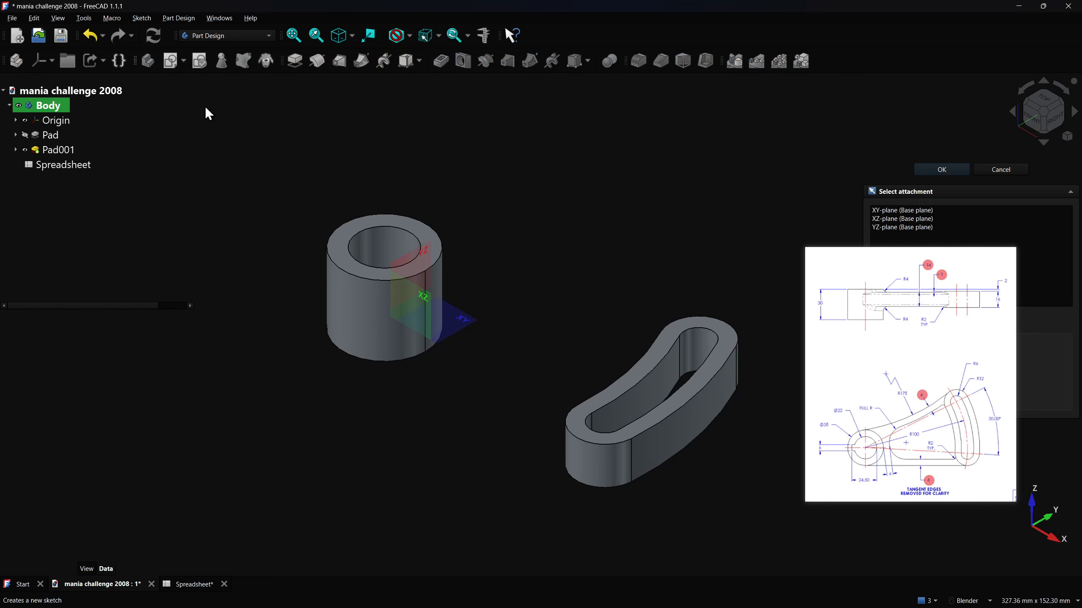
left_click(462, 320)
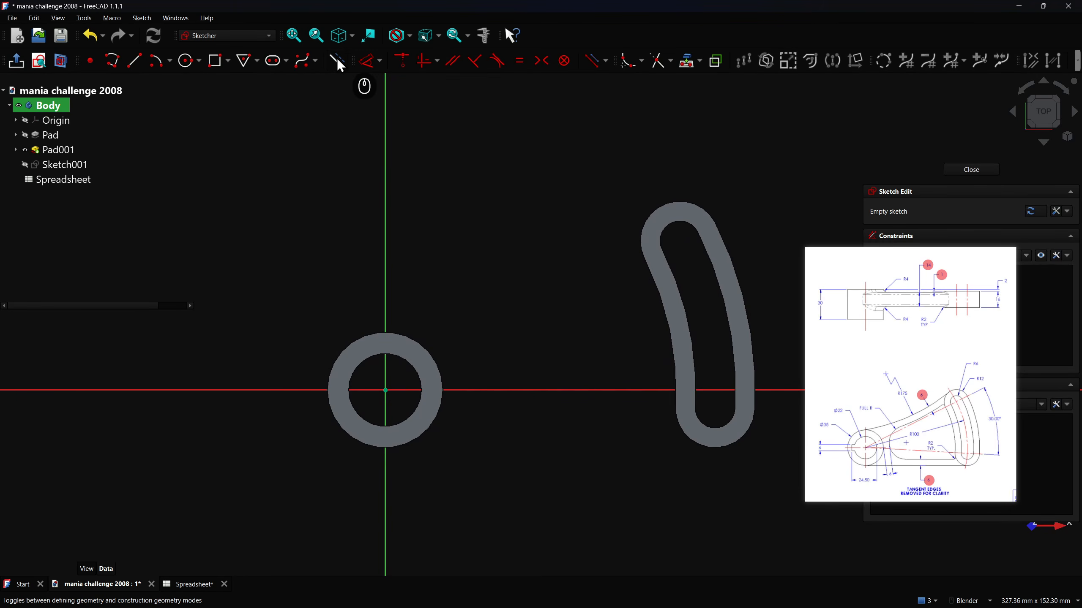
left_click(688, 63)
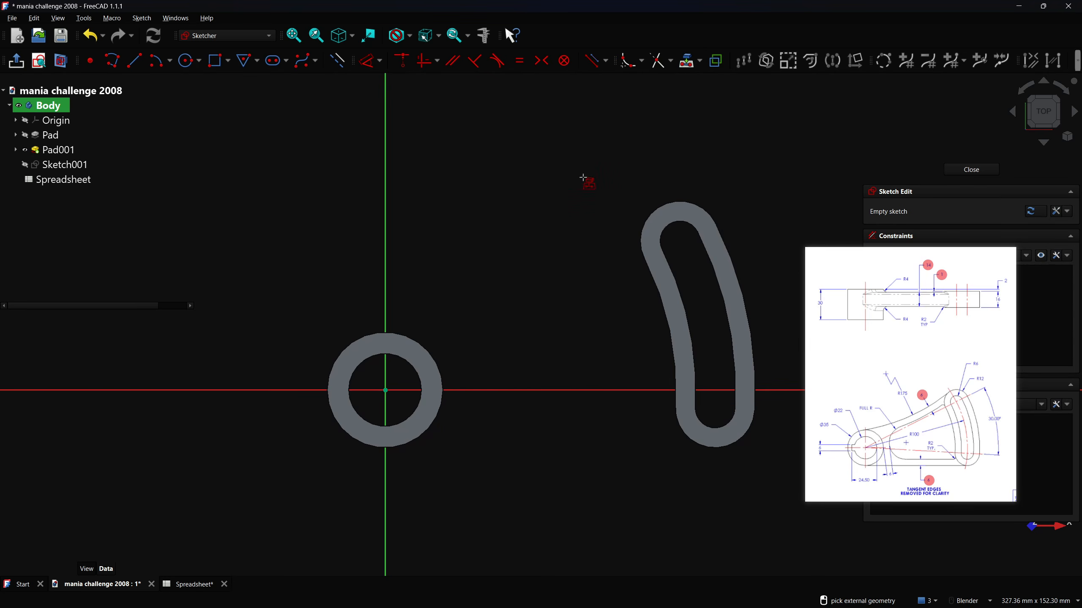
left_click(417, 353)
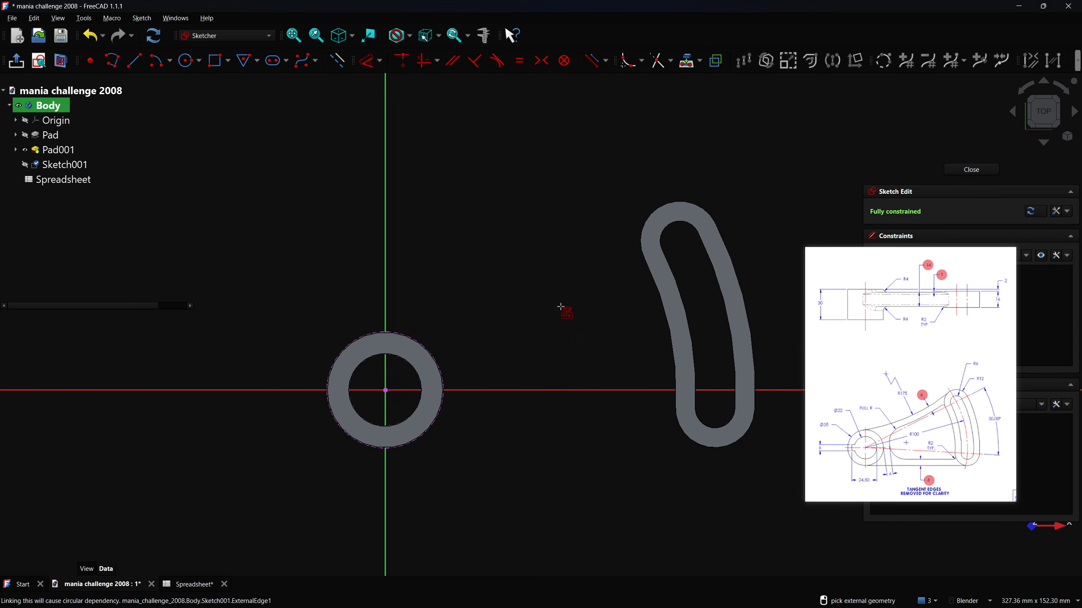
left_click(652, 242)
scroll(422, 195, "down", 2)
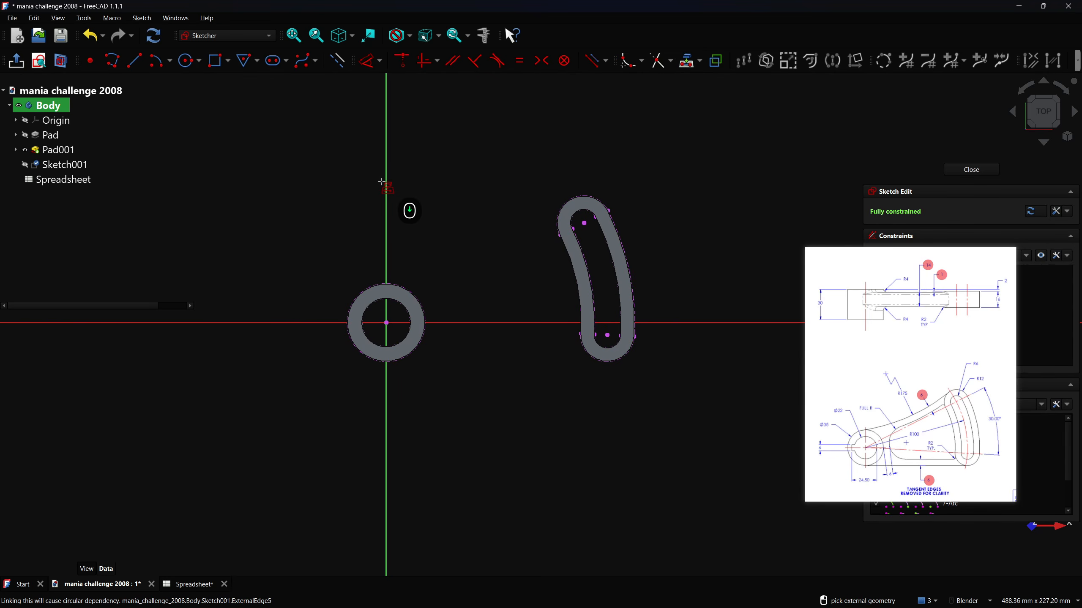
left_click(24, 150)
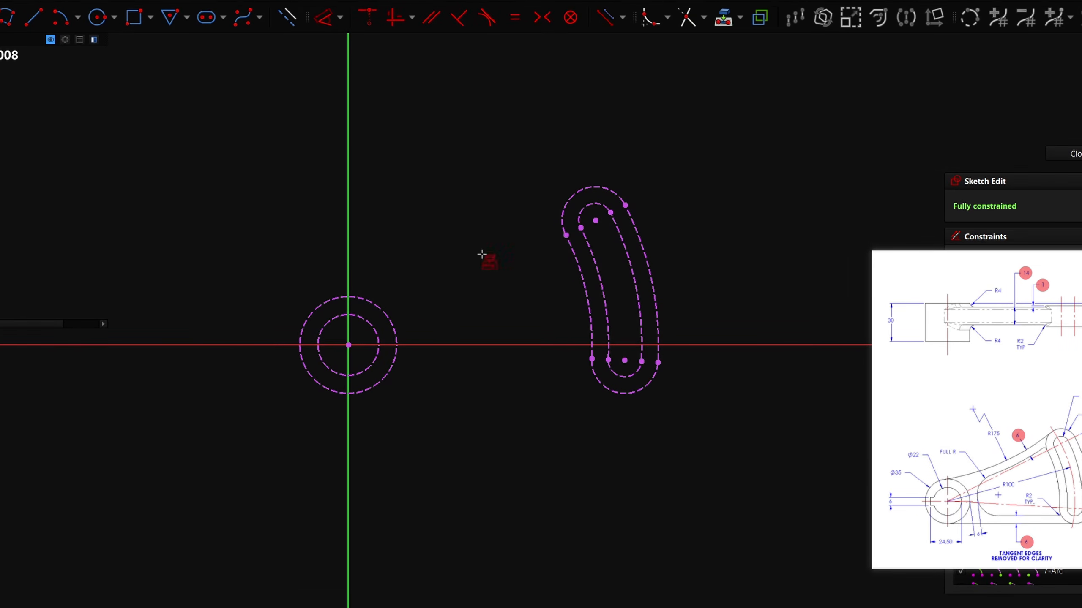
- Draw two roughly parallel three-point arcs in normal geometry, running from the hub's outer circle to the rounded upper end of the slot's outer outline
left_click(292, 22)
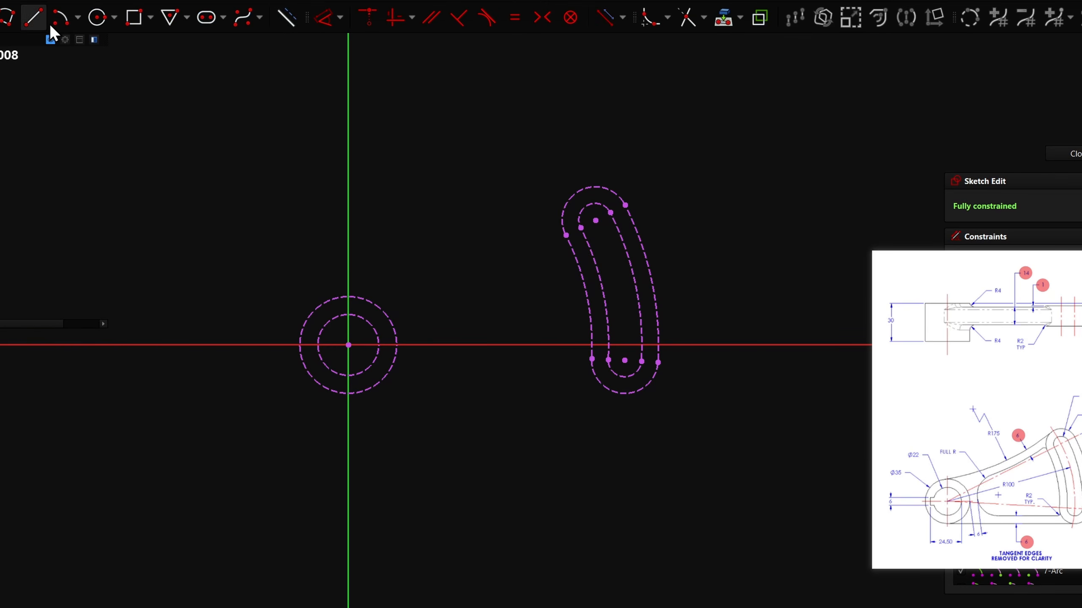
left_click(75, 17)
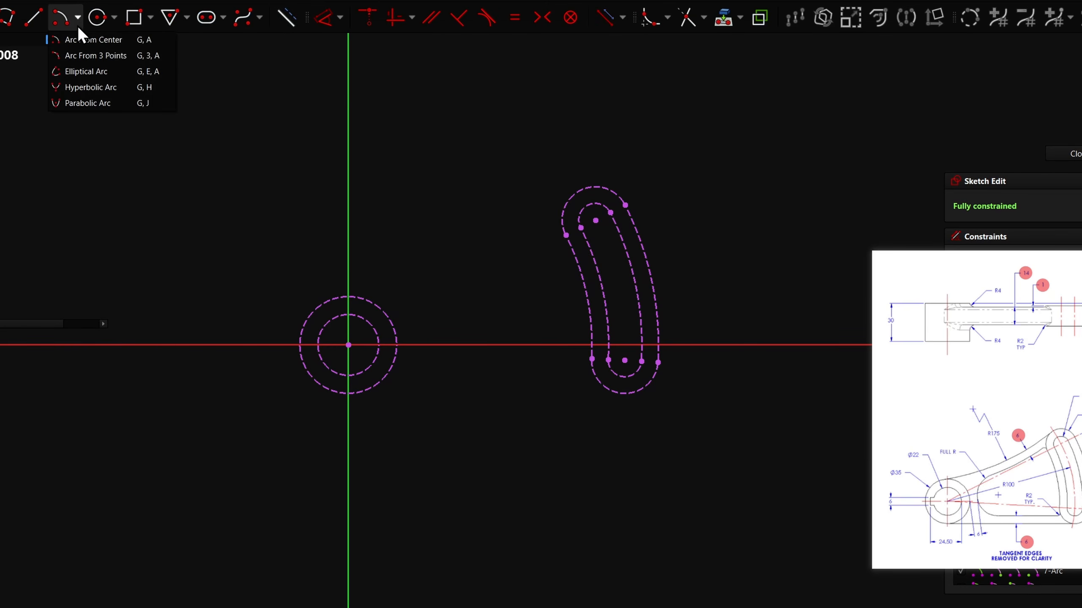
left_click(89, 55)
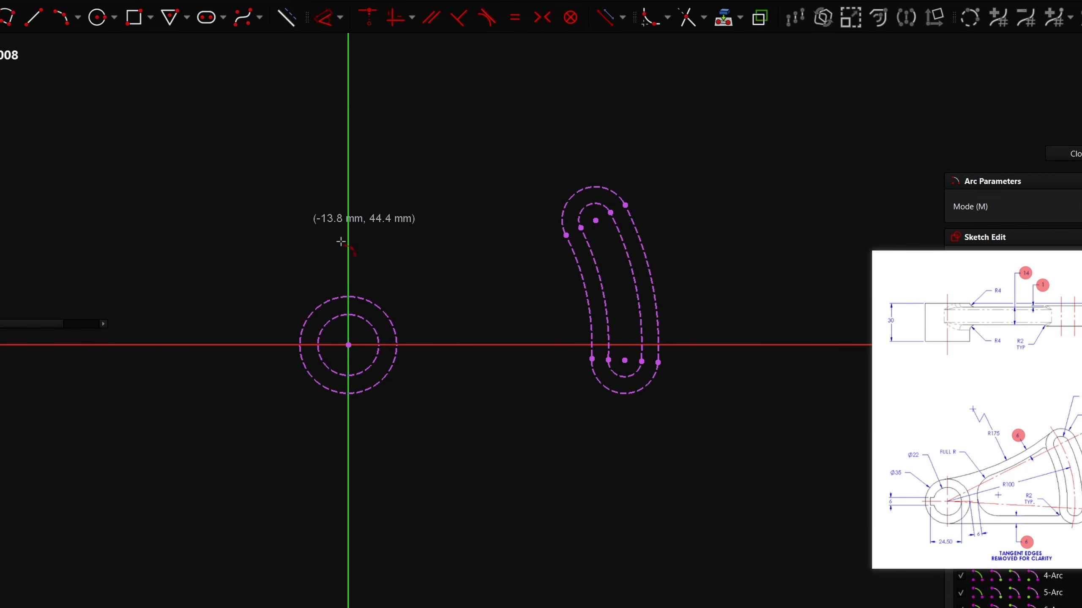
left_click(365, 298)
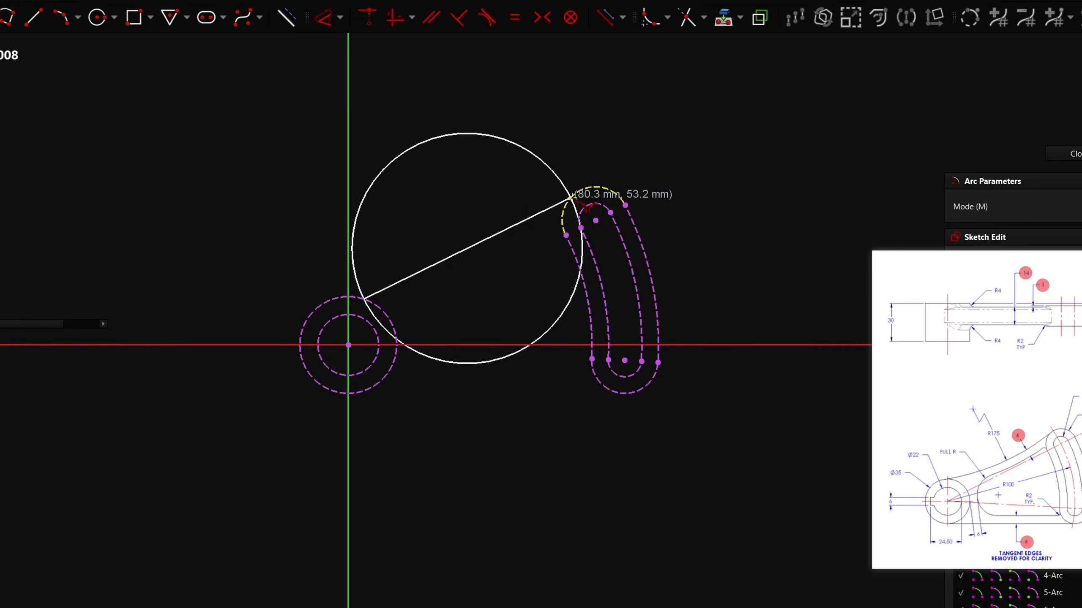
left_click(571, 198)
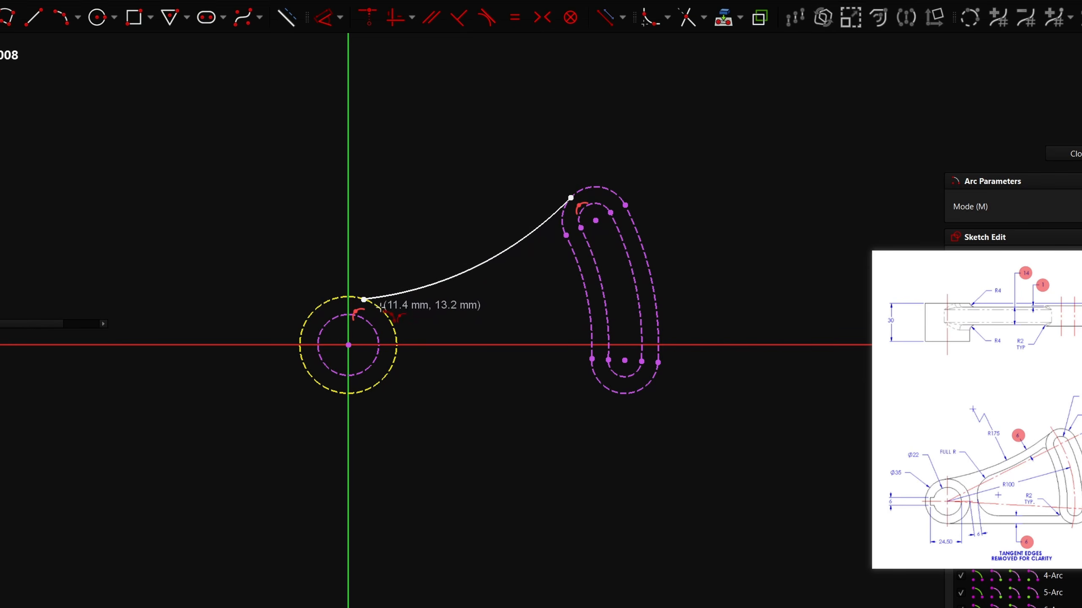
left_click(398, 302)
left_click(380, 309)
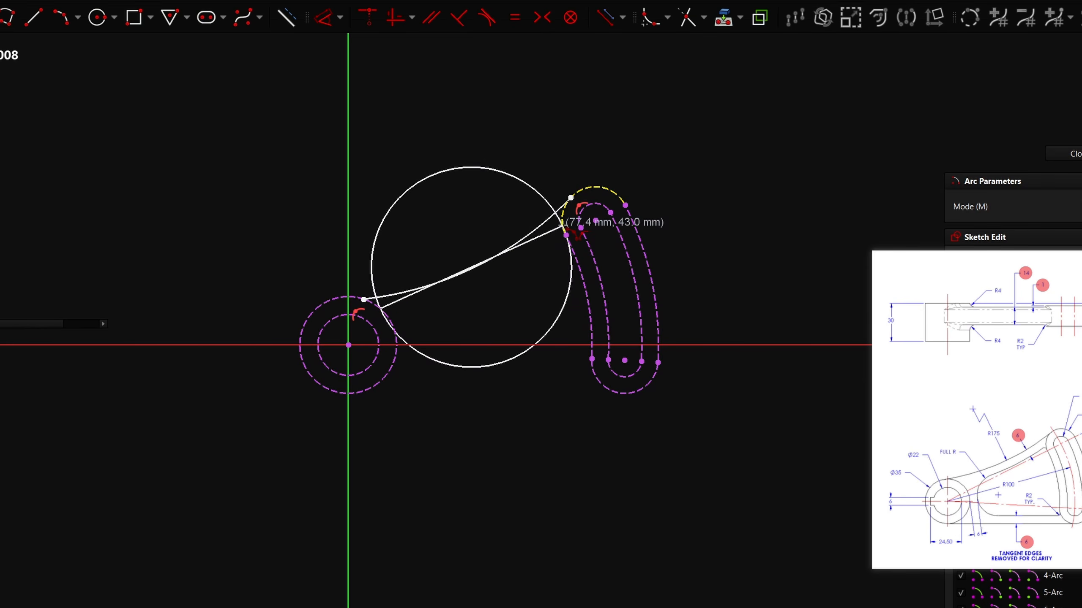
left_click(562, 225)
left_click(513, 258)
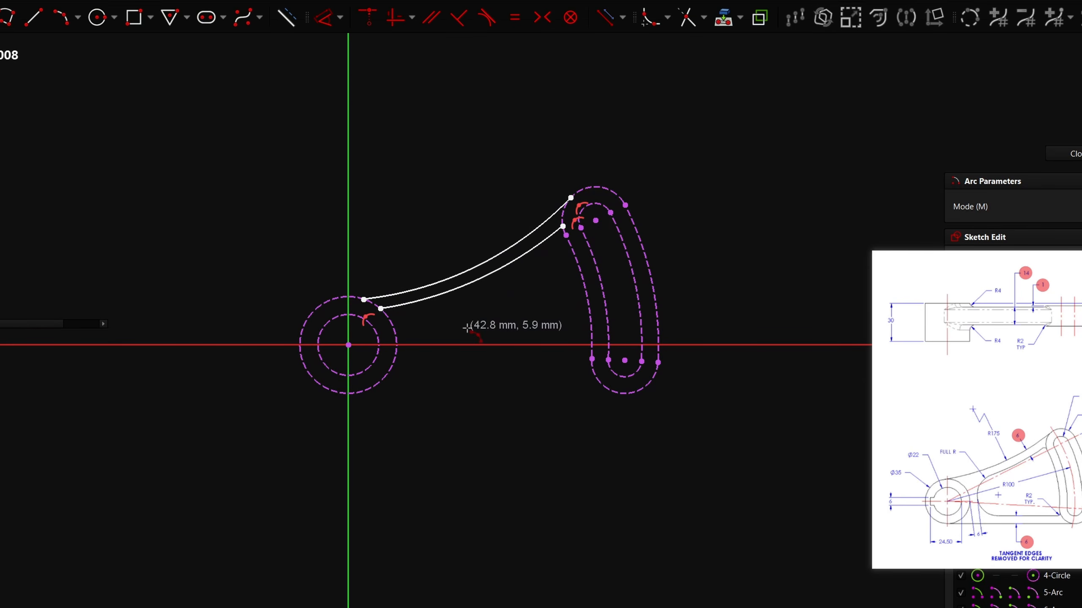
- Draw a three-point arc bulging toward the hub from the lower arc, and a line from its free end to the slot's lower outer outline
left_click(429, 298)
left_click(433, 382)
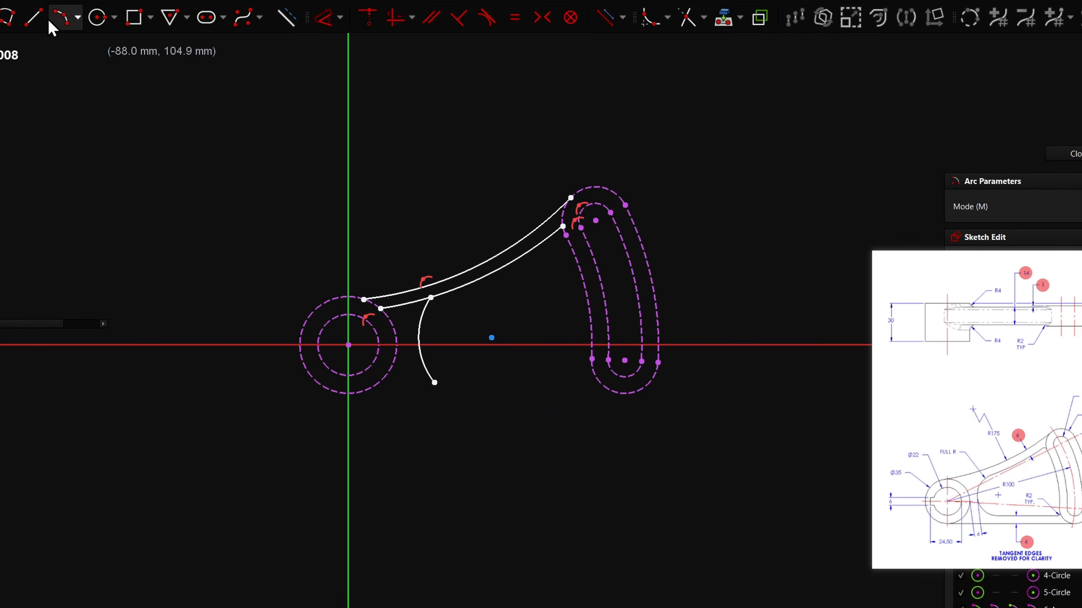
left_click(35, 19)
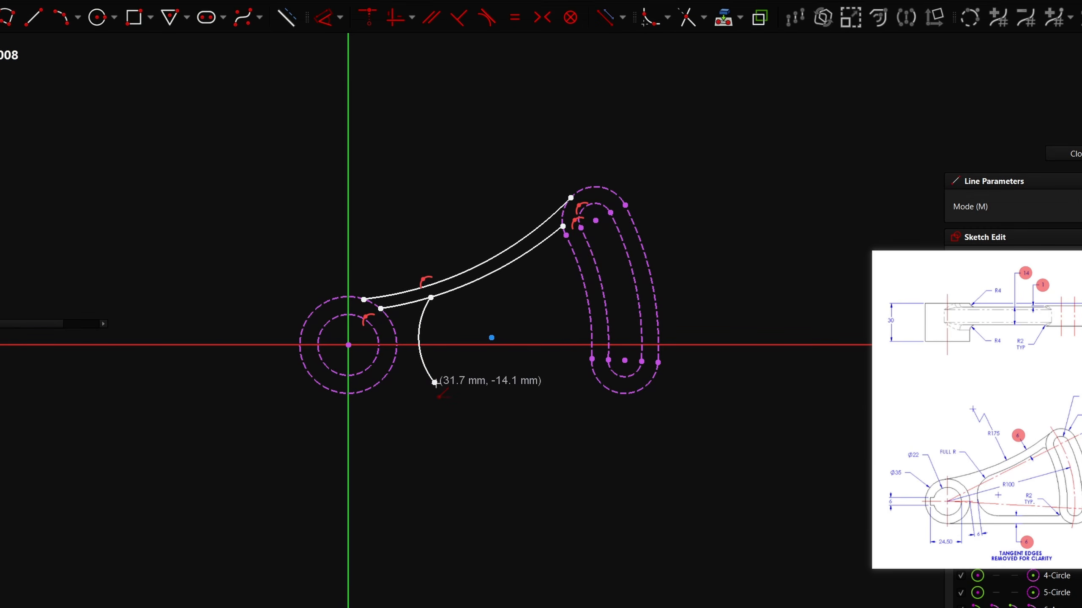
left_click(434, 383)
scroll(617, 386, "up", 3)
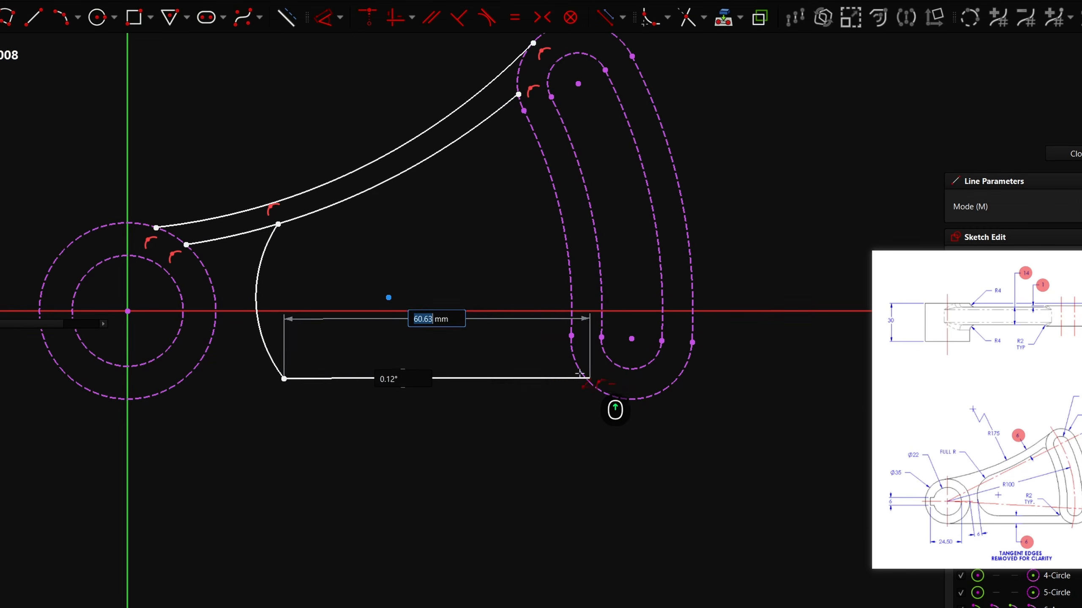
left_click(578, 366)
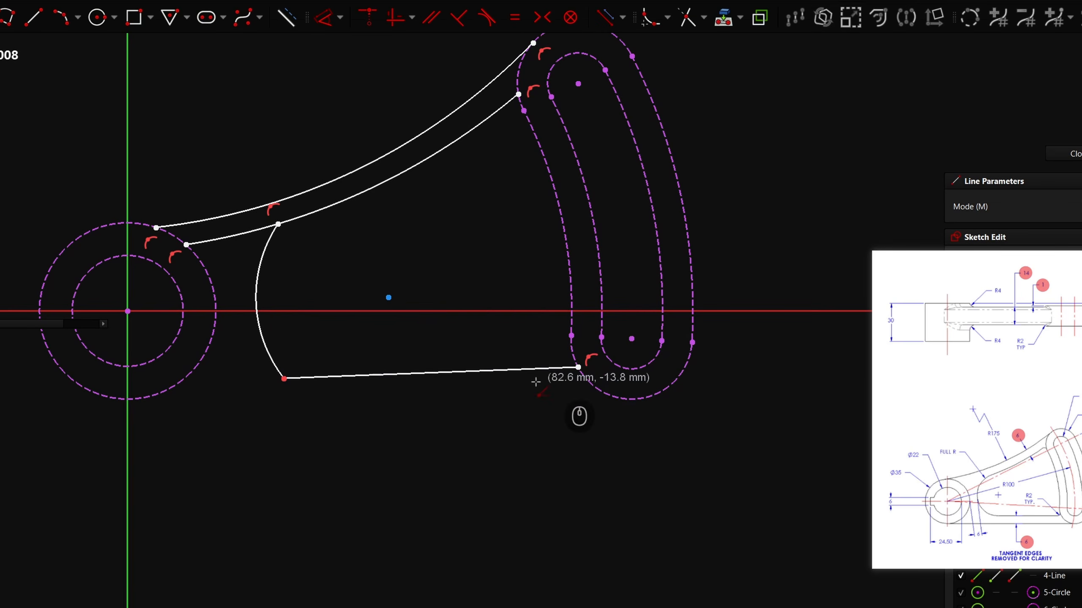
- Draw a horizontal line about 97 mm long from the hub circle's bottom to the slot outline's lower end, and constrain the line above it horizontal
left_click(143, 398)
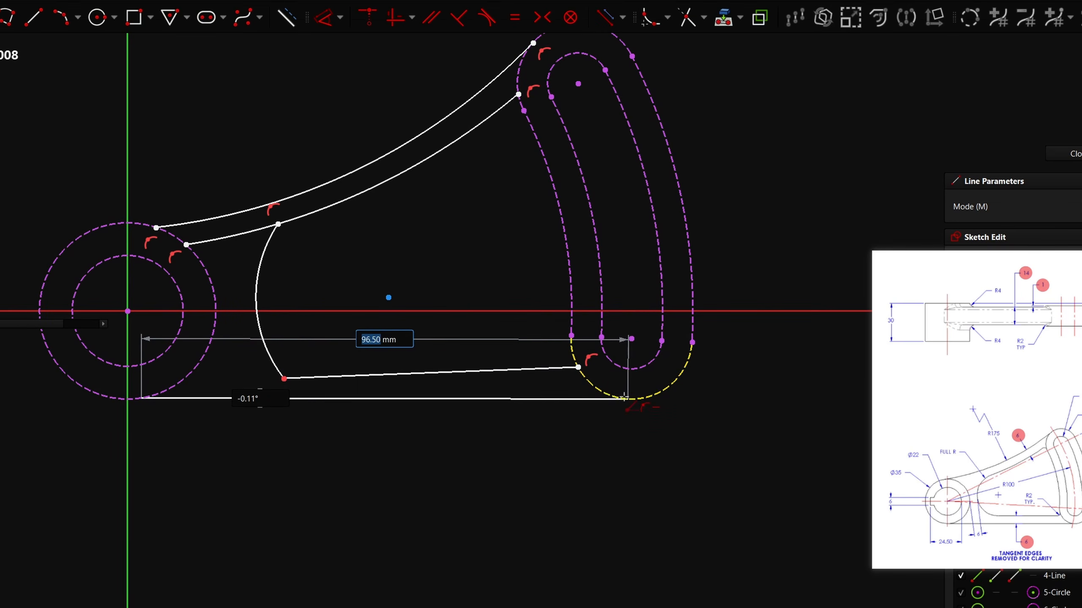
left_click(627, 399)
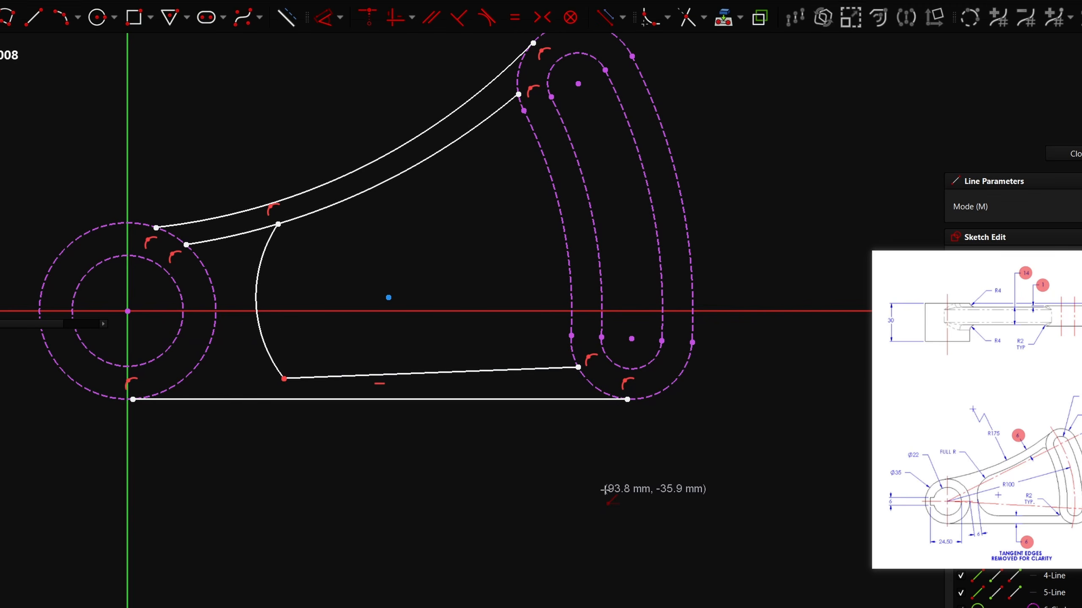
right_click(610, 486)
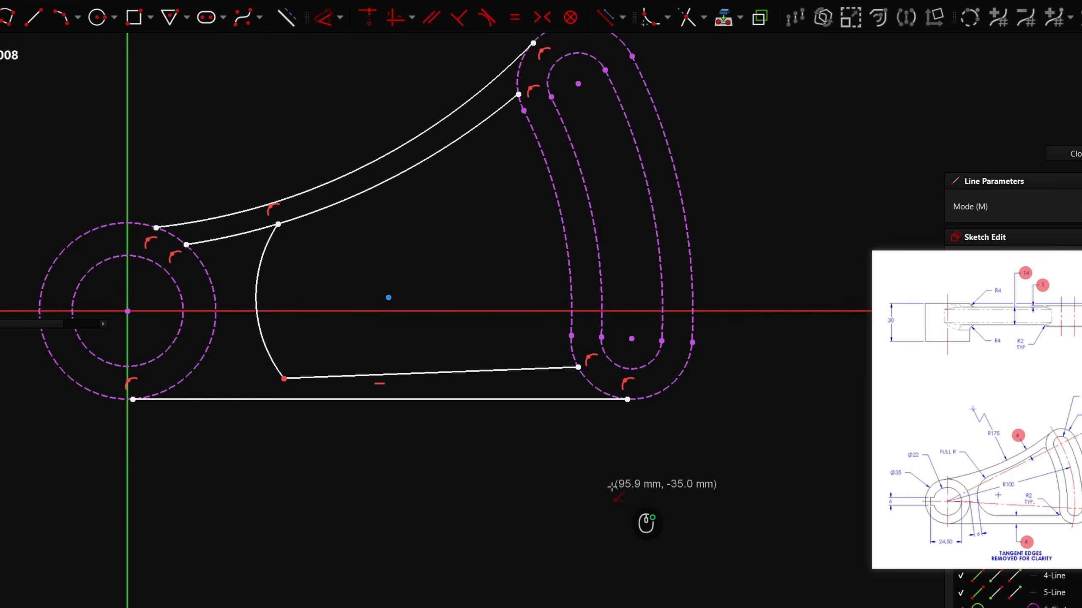
left_click(483, 370)
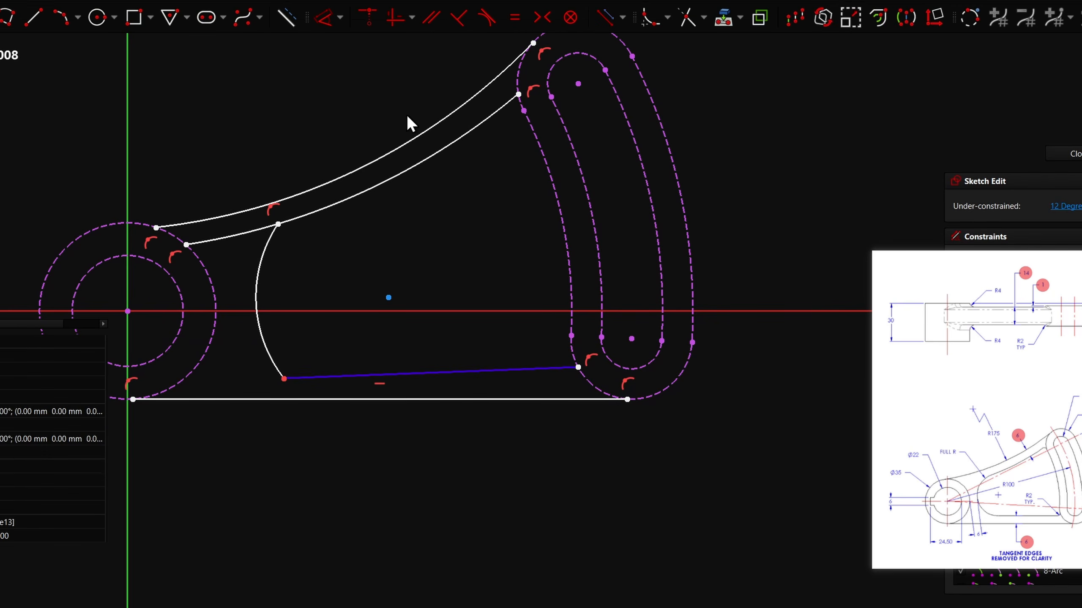
left_click(394, 16)
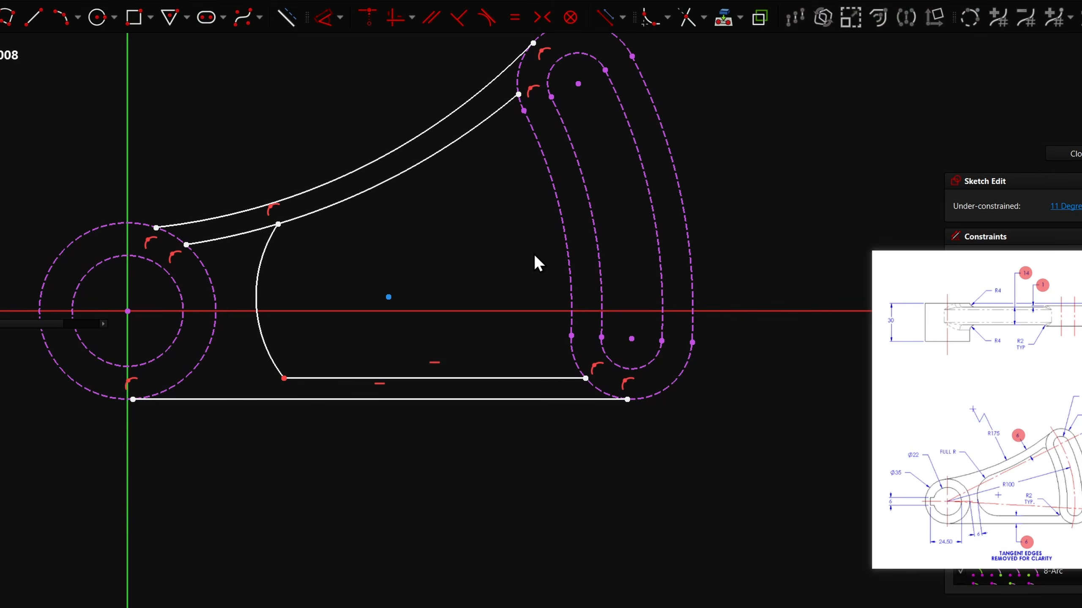
- Trim off the short piece of the lower rib arc between the hub's outer circle and the bulging arc
scroll(535, 255, "down", 2)
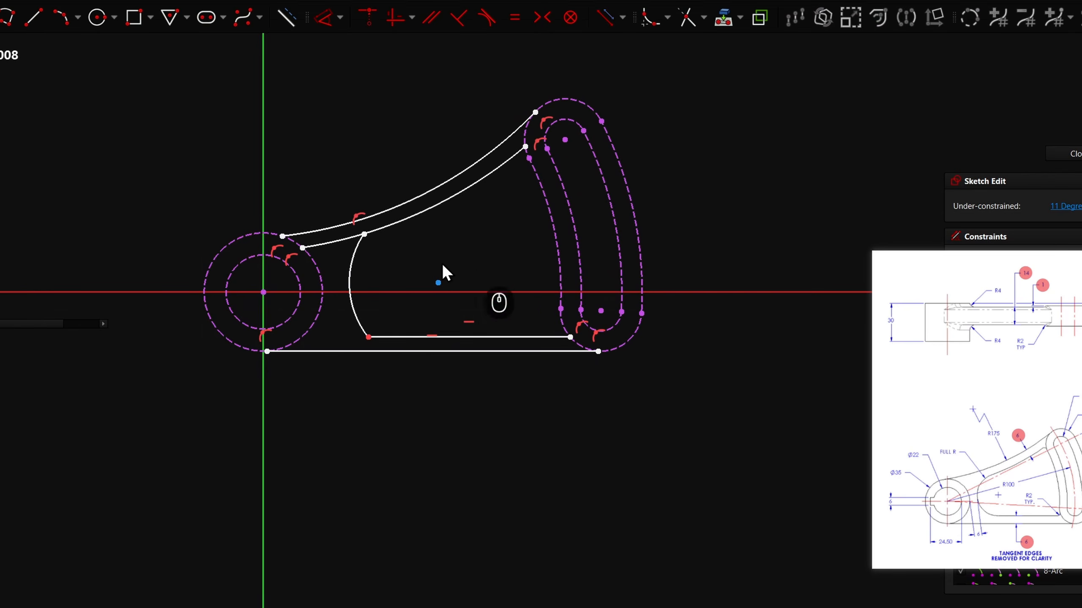
left_click(688, 17)
left_click(333, 241)
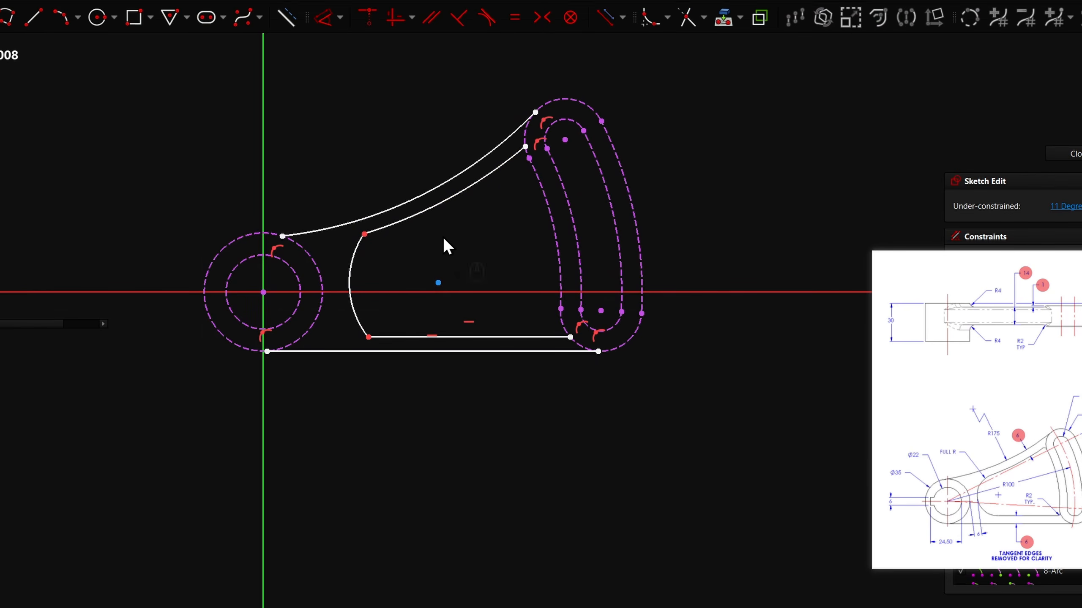
- Make the center points of the two long rib arcs coincident
scroll(513, 192, "down", 2)
scroll(506, 109, "up", 1)
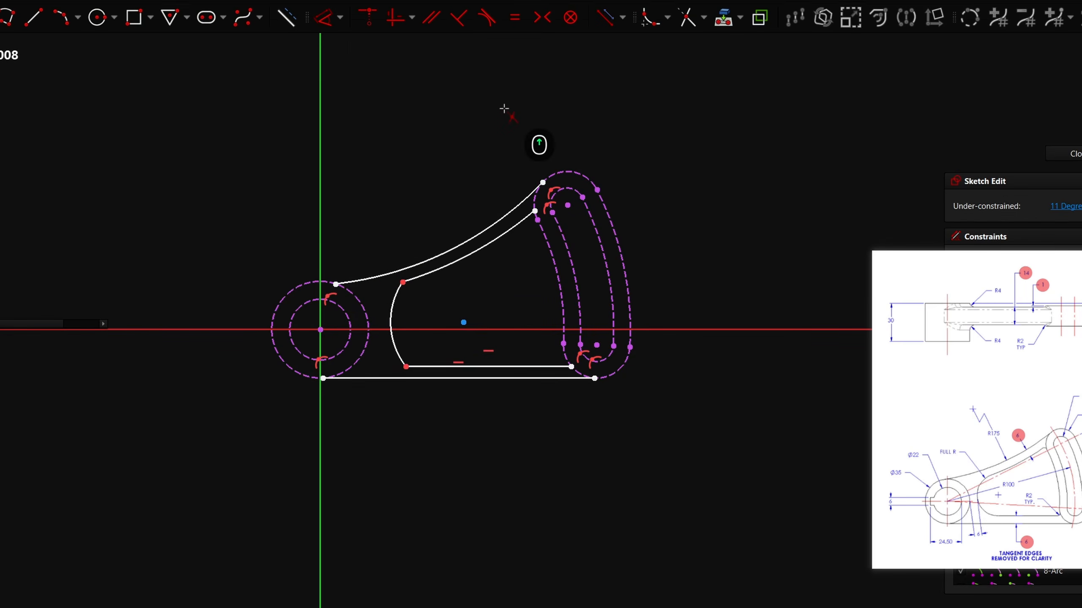
scroll(605, 361, "down", 1)
scroll(605, 362, "down", 2)
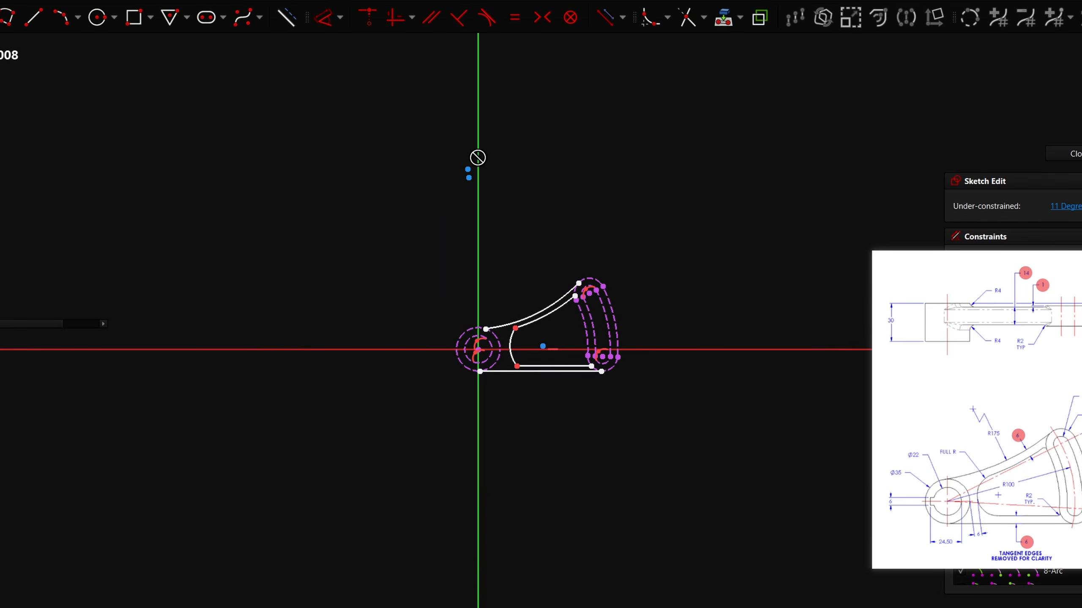
scroll(473, 173, "up", 5)
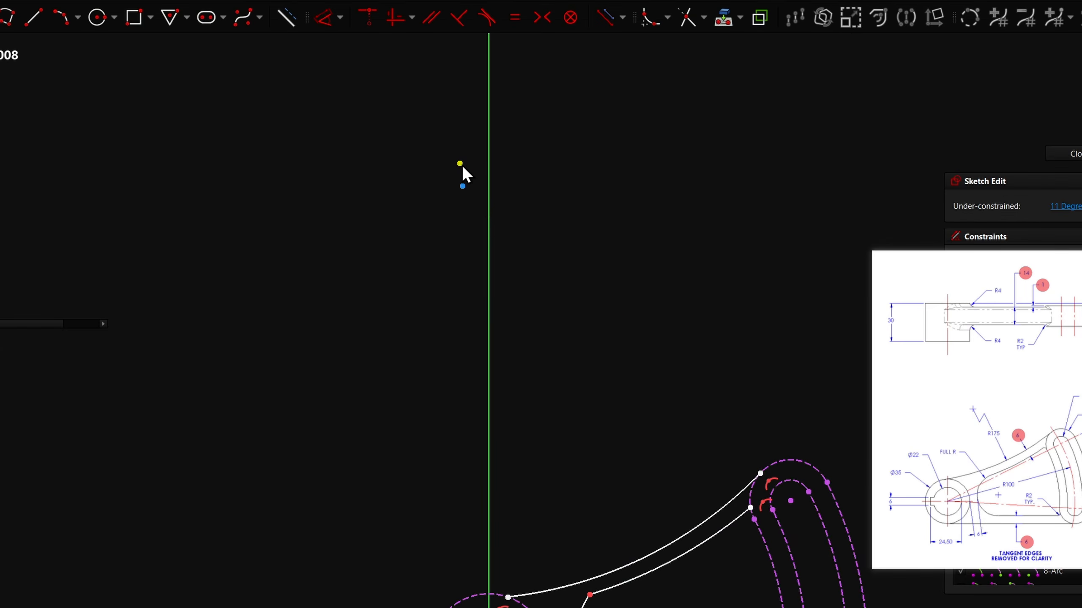
left_click(461, 165)
left_click(464, 186)
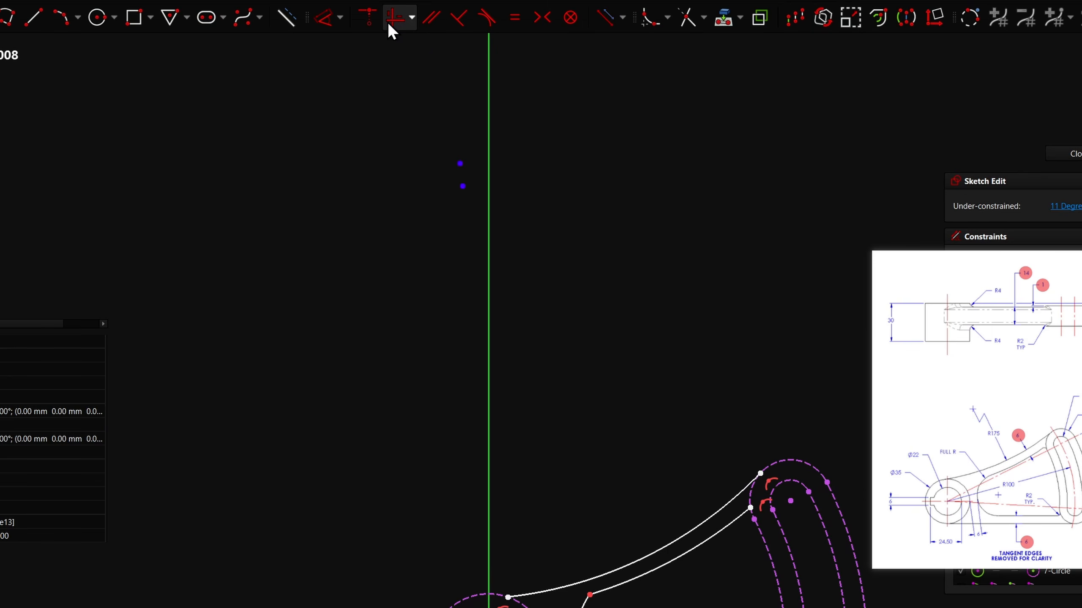
left_click(369, 18)
scroll(439, 247, "down", 5)
- Constrain the bulging arc near the hub tangent to both the lower rib arc and the inner horizontal line
scroll(527, 430, "up", 3)
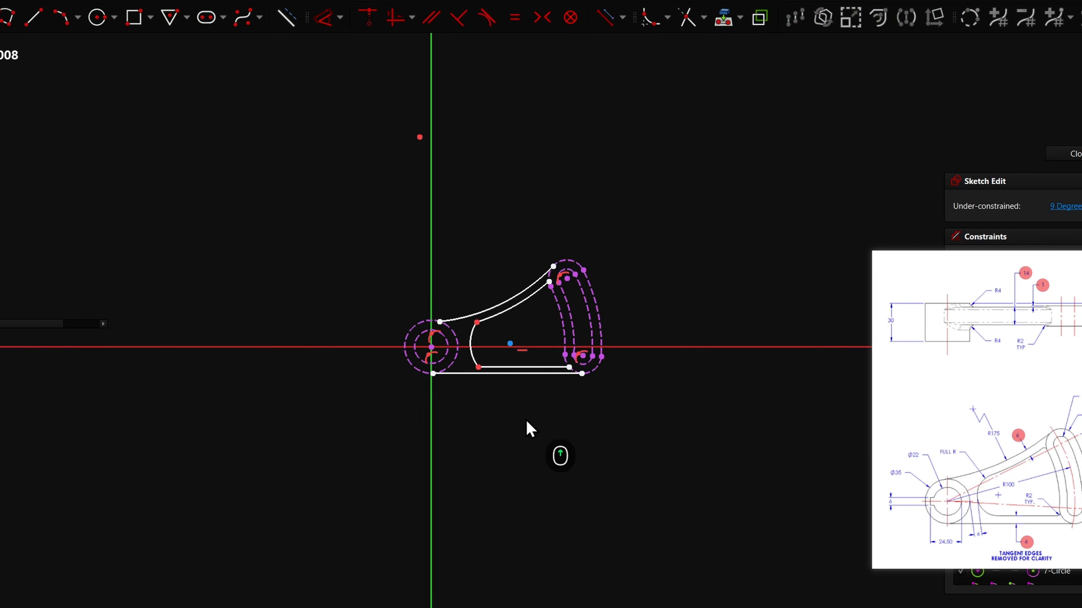
left_click(487, 19)
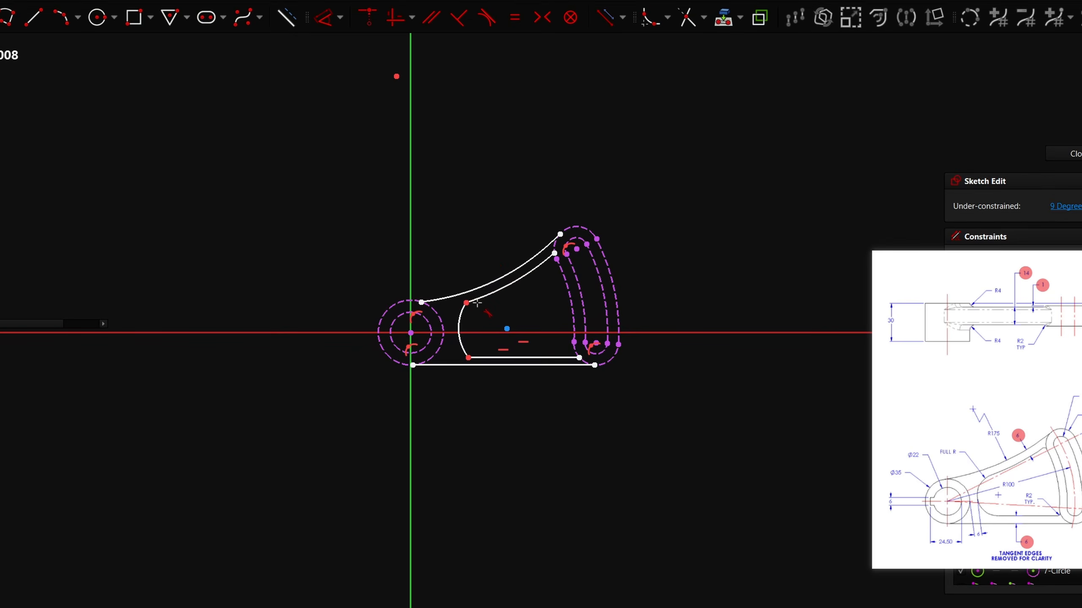
scroll(477, 303, "up", 3)
left_click(443, 326)
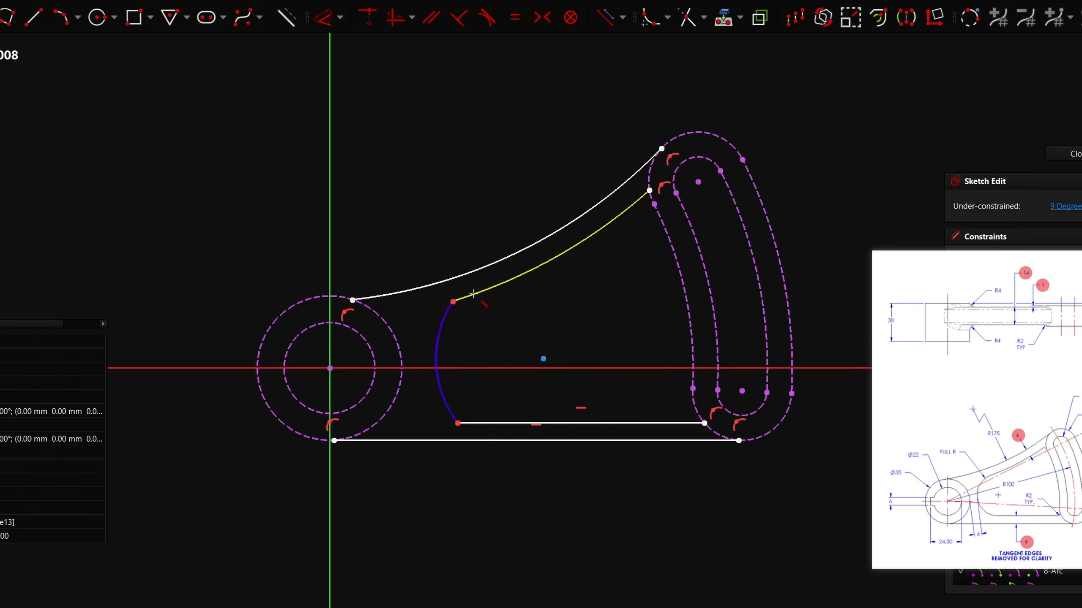
left_click(474, 293)
left_click(450, 403)
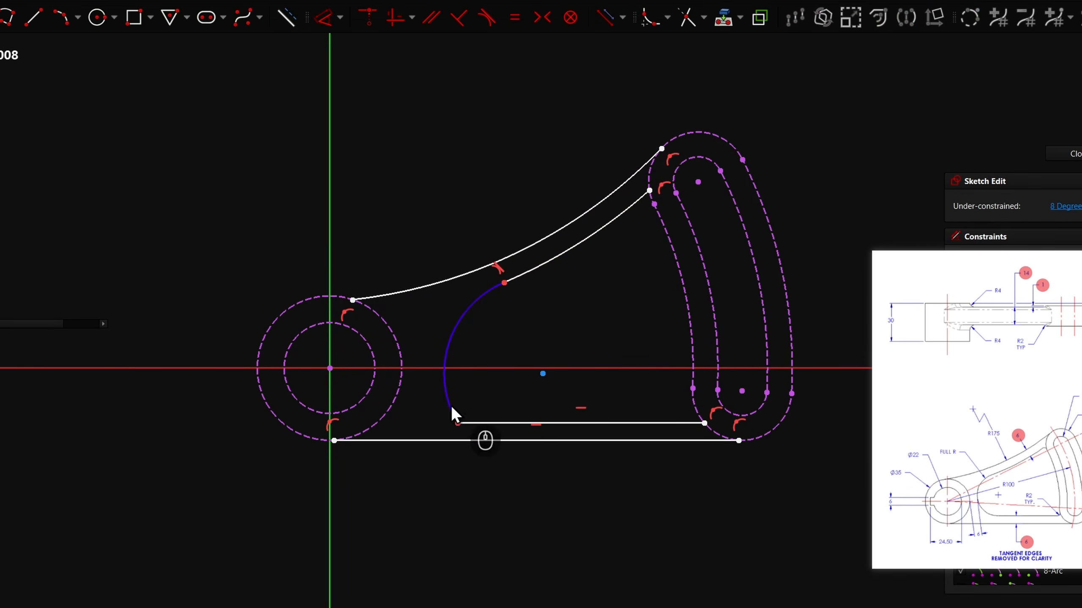
left_click(489, 424)
- Make the upper rib arc tangent to the hub's outer circle and the slot outline's upper end, and the bottom line tangent to its lower end
left_click(388, 296)
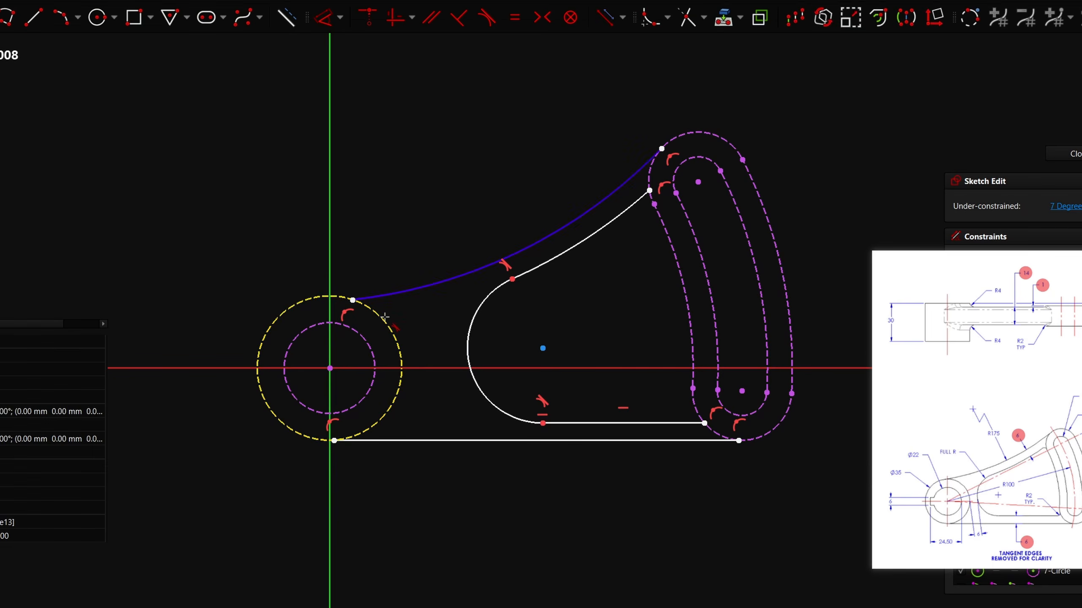
left_click(393, 328)
left_click(620, 183)
left_click(653, 171)
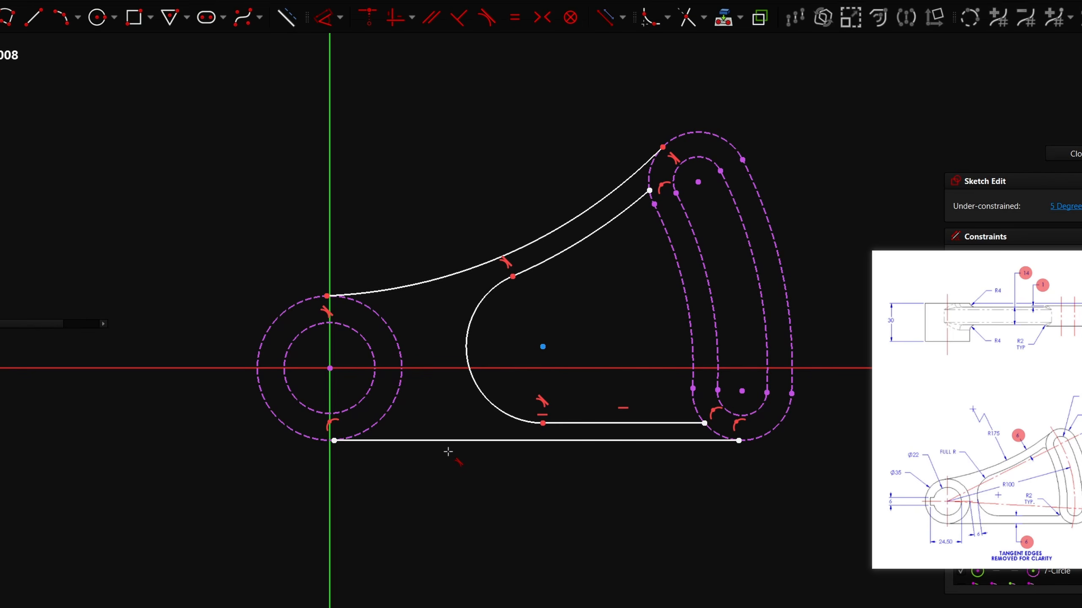
left_click(390, 442)
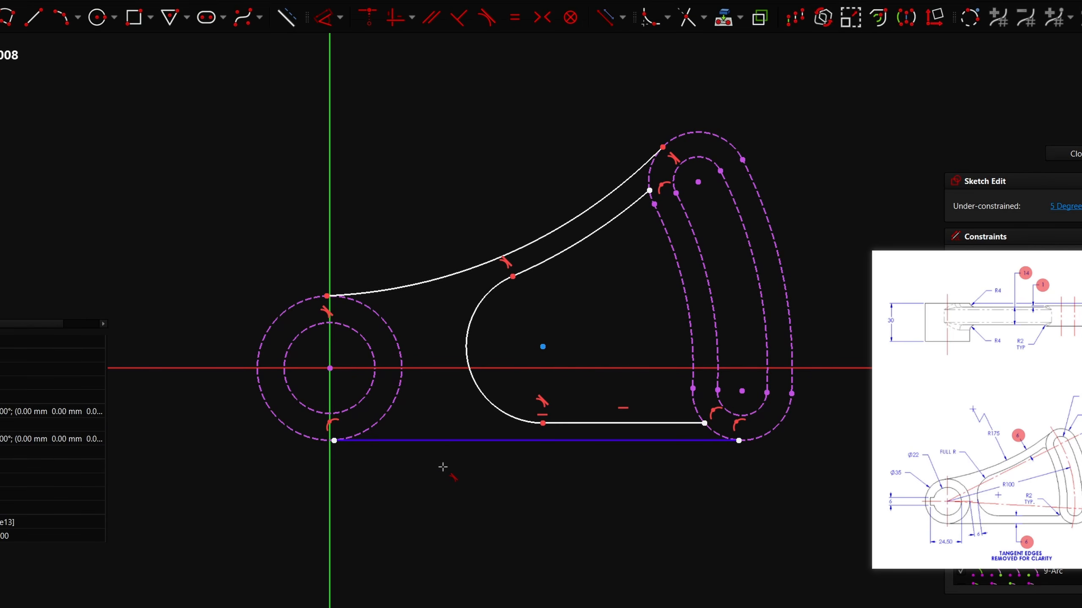
left_click(769, 434)
key("t")
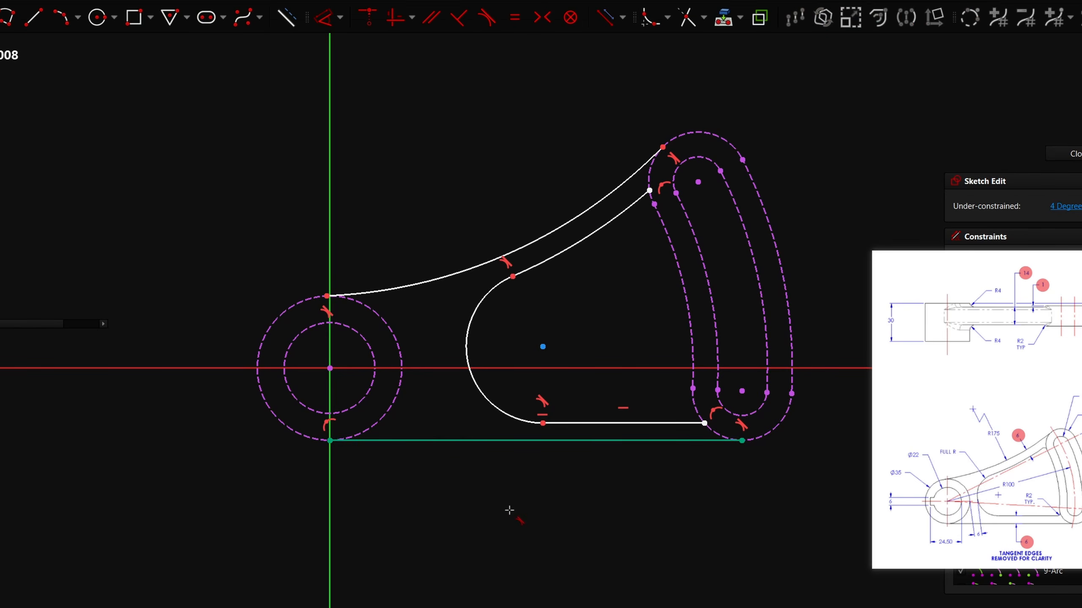
- Dimension the distance between the two long rib arcs with the expression <<Spreadsheet>>.rw
left_click(325, 19)
left_click(545, 264)
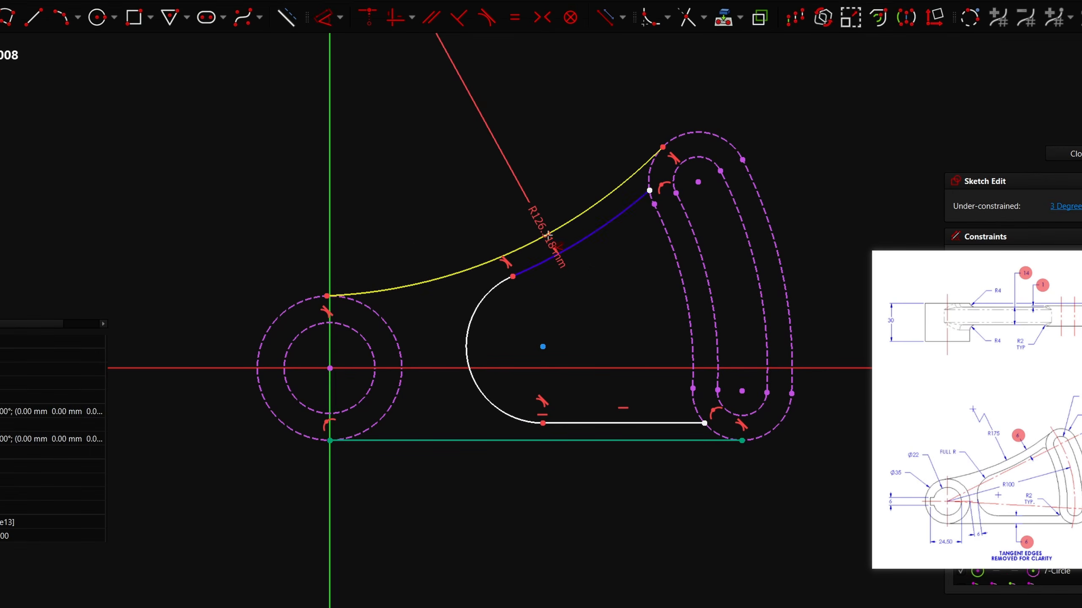
left_click(547, 233)
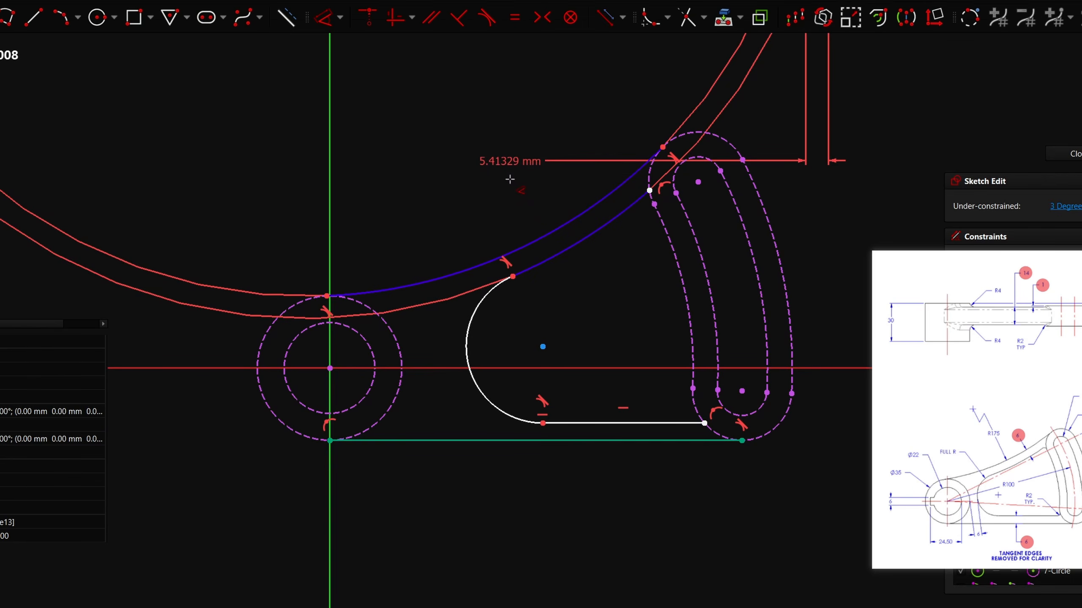
left_click(511, 188)
left_click(650, 195)
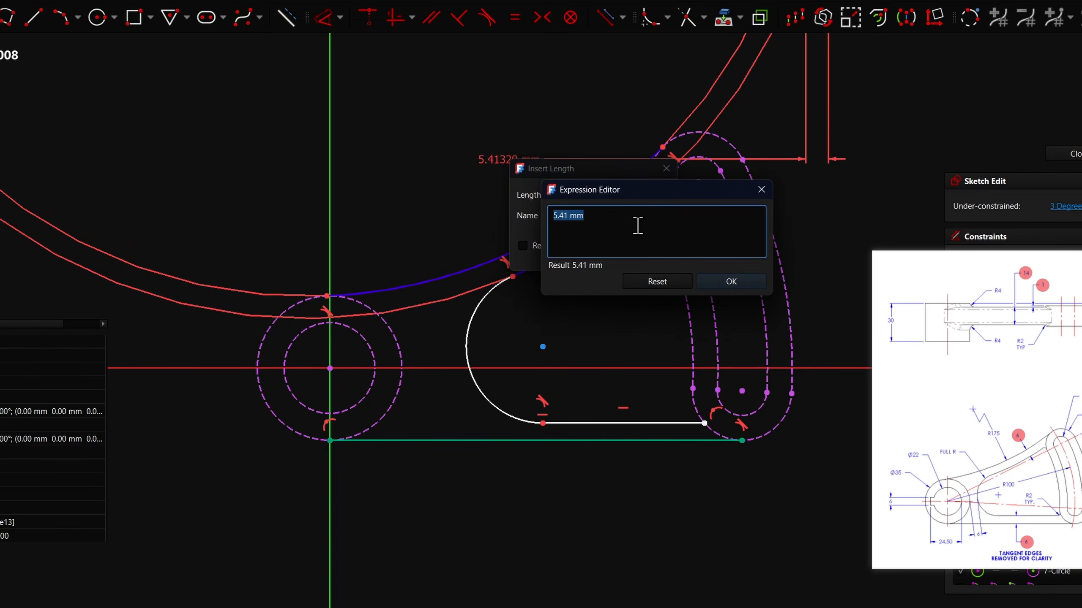
type("spre")
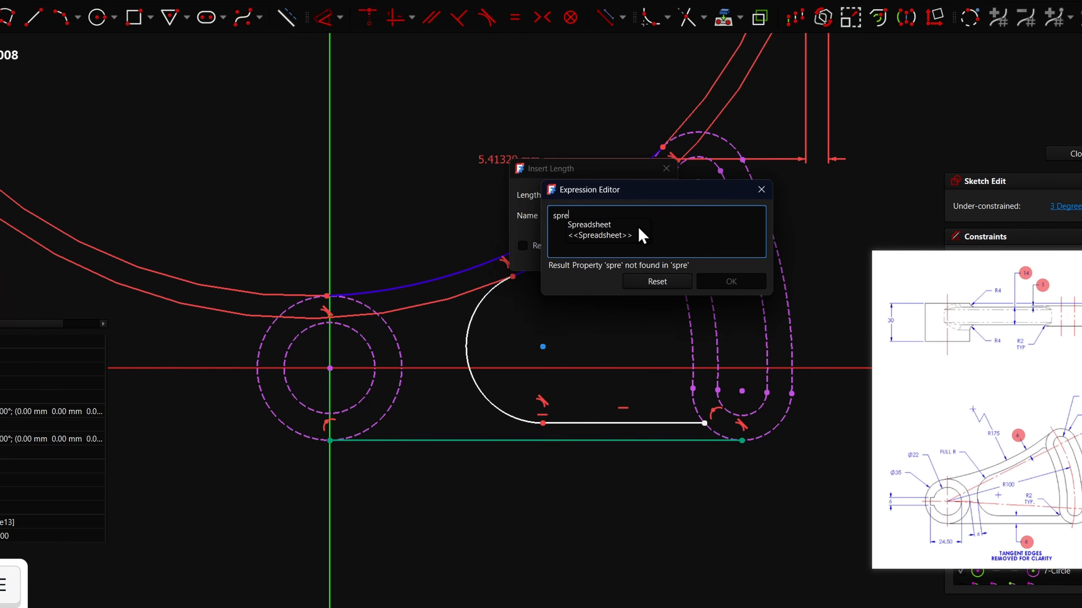
key("Down")
key("Down")
type(".rw")
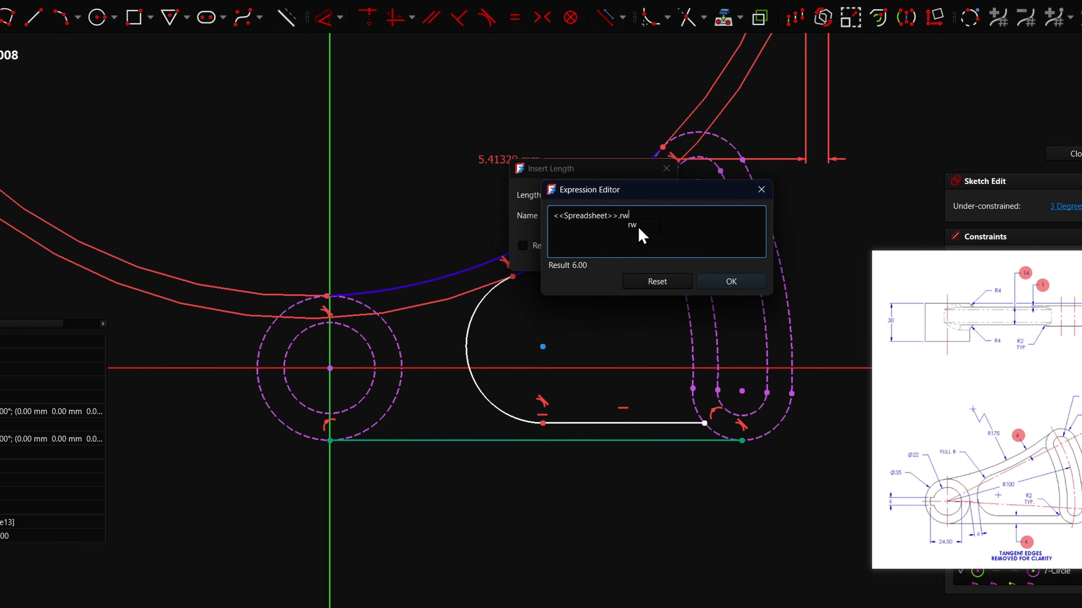
key("Return")
key("Return")
key("Return")
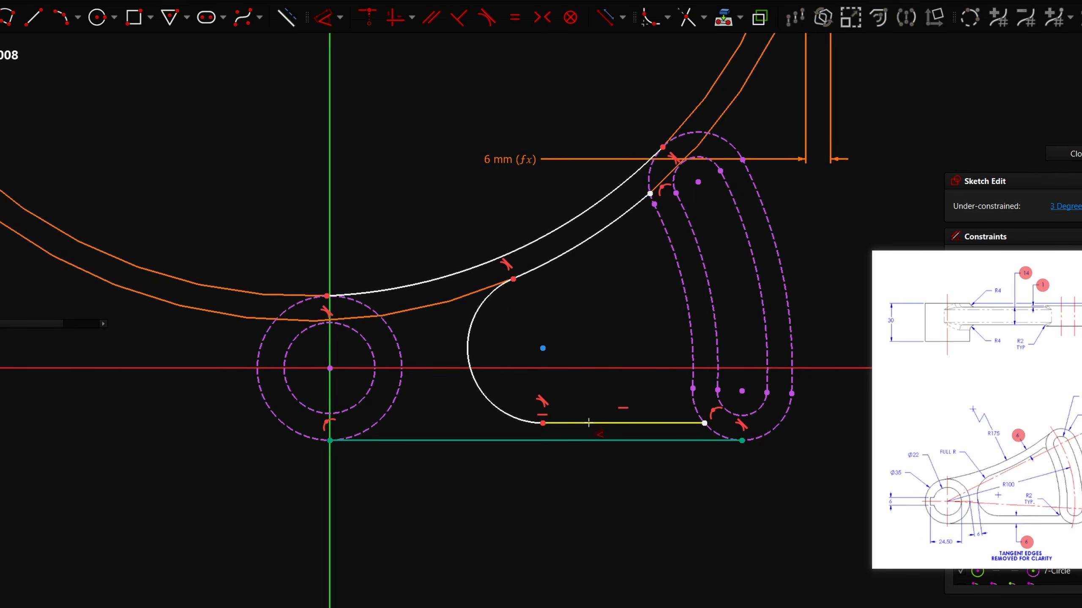
- Dimension the distance between the inner horizontal line and the bottom line with the expression <<Spreadsheet>>.rw
left_click(604, 423)
left_click(600, 440)
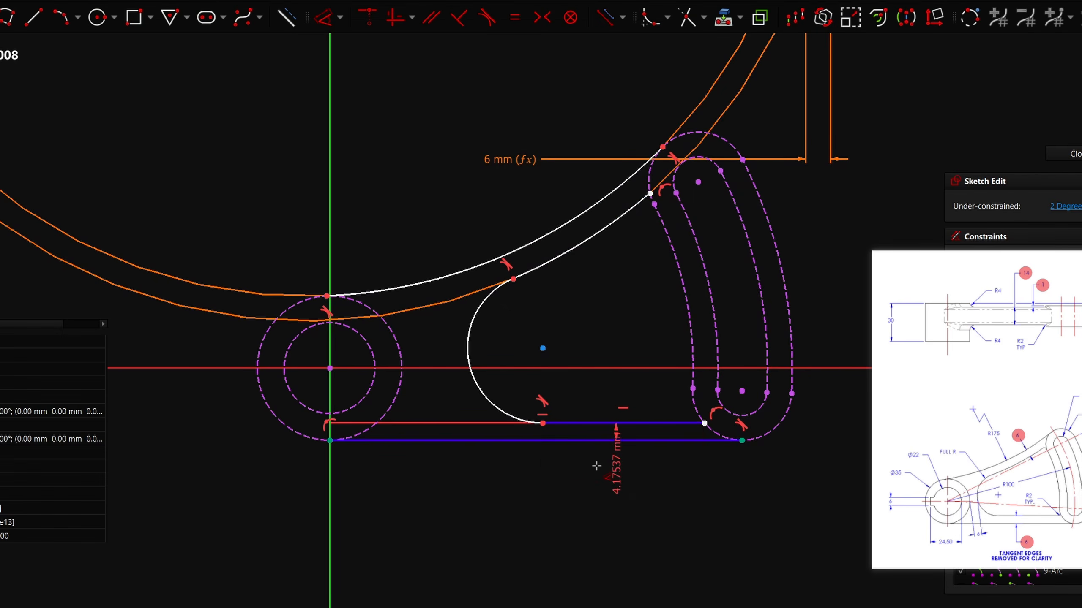
left_click(597, 500)
left_click(735, 506)
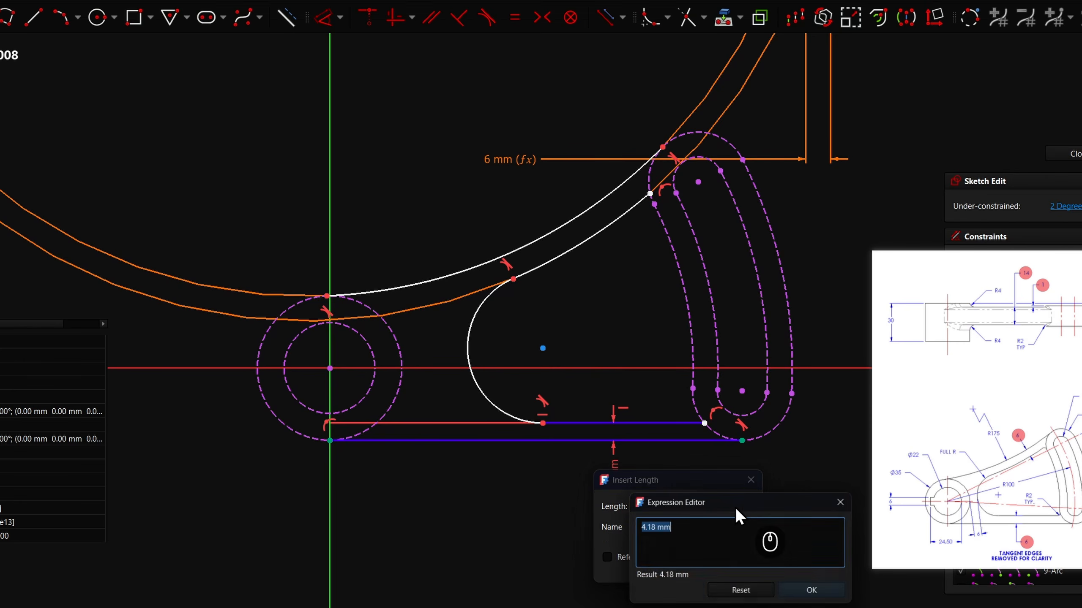
type("spr")
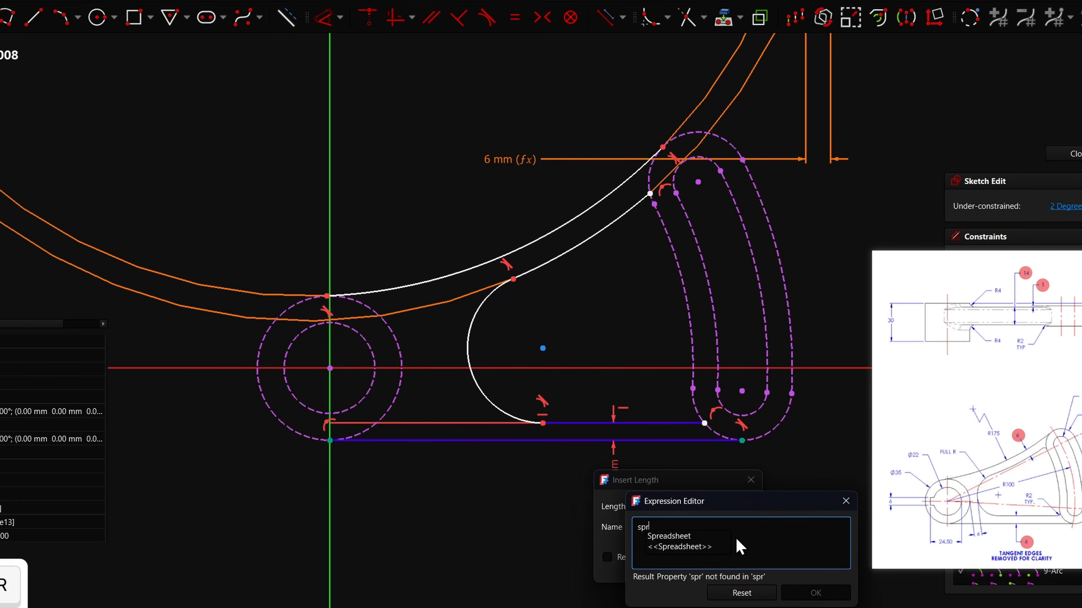
key("Down")
key("Down")
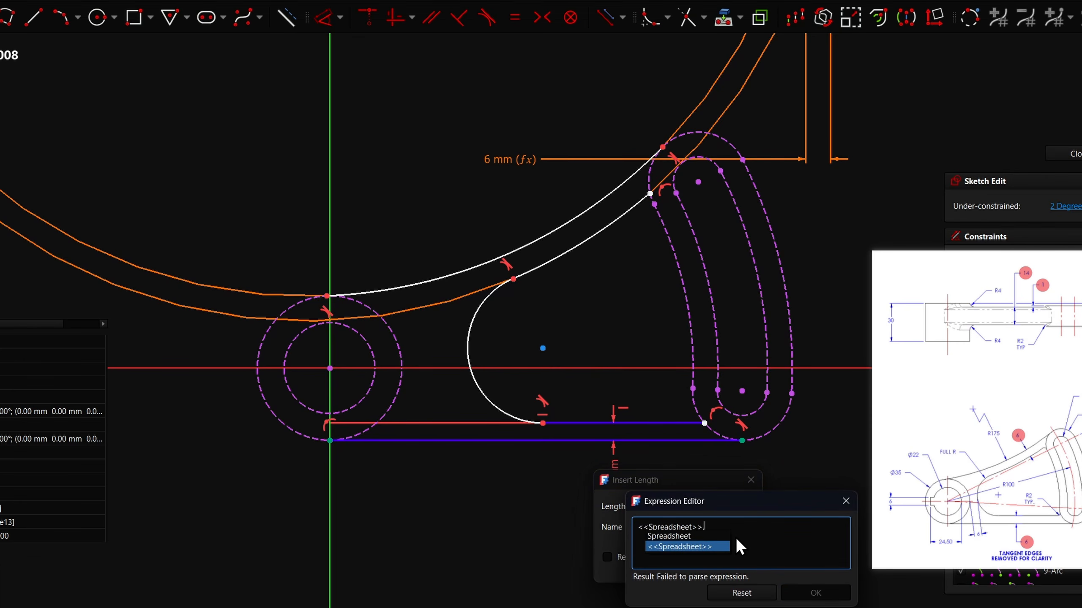
type("wr")
key("BackSpace")
key("BackSpace")
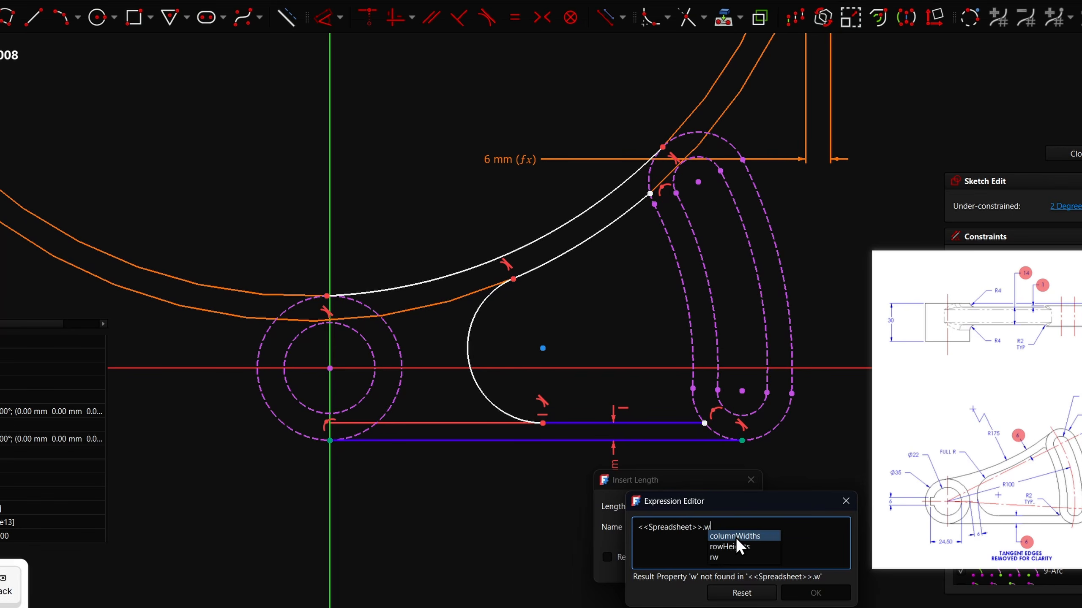
type("rw")
key("Return")
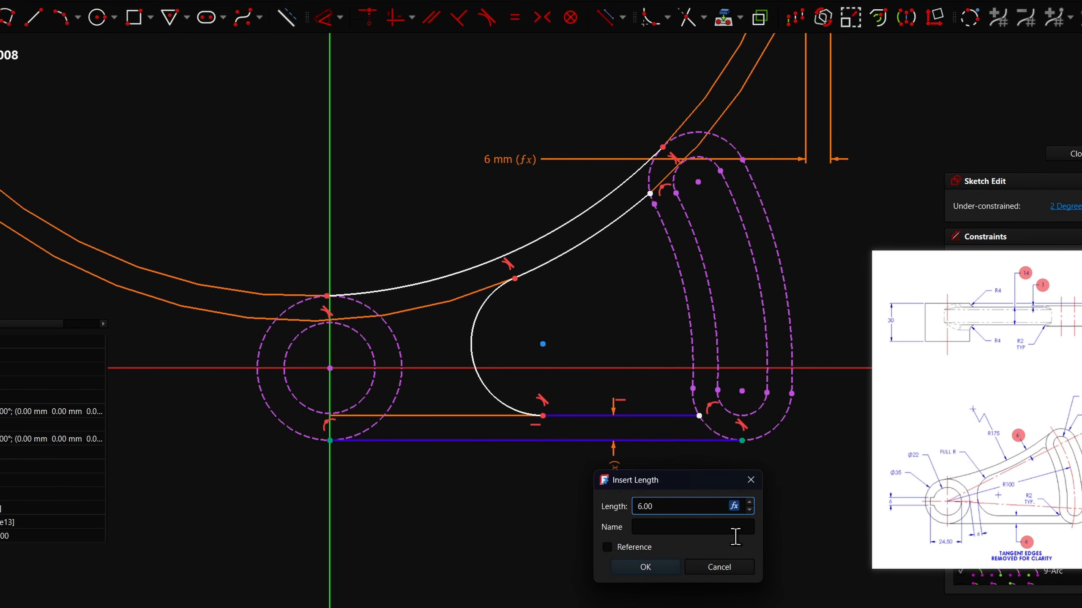
left_click(644, 568)
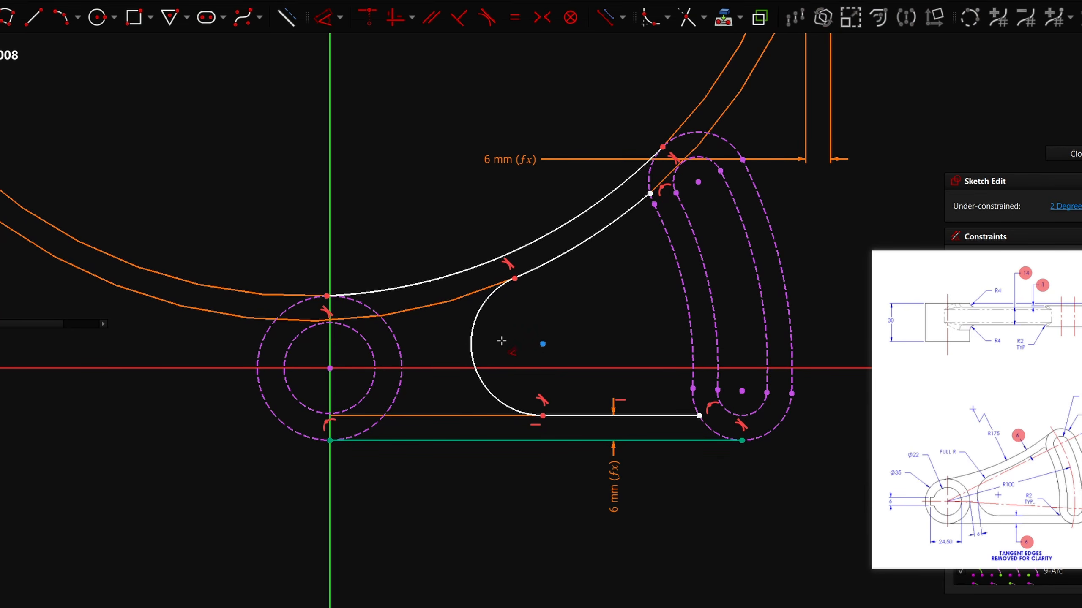
- Dimension the gap between the bulging arc and the hub's outer circle as 6 mm
left_click(471, 346)
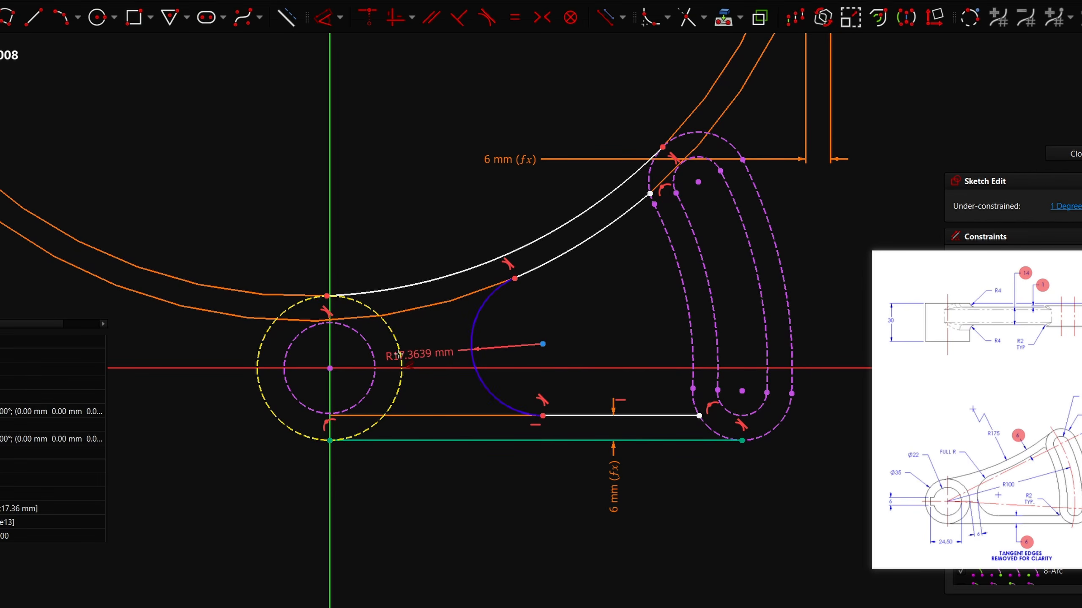
left_click(400, 360)
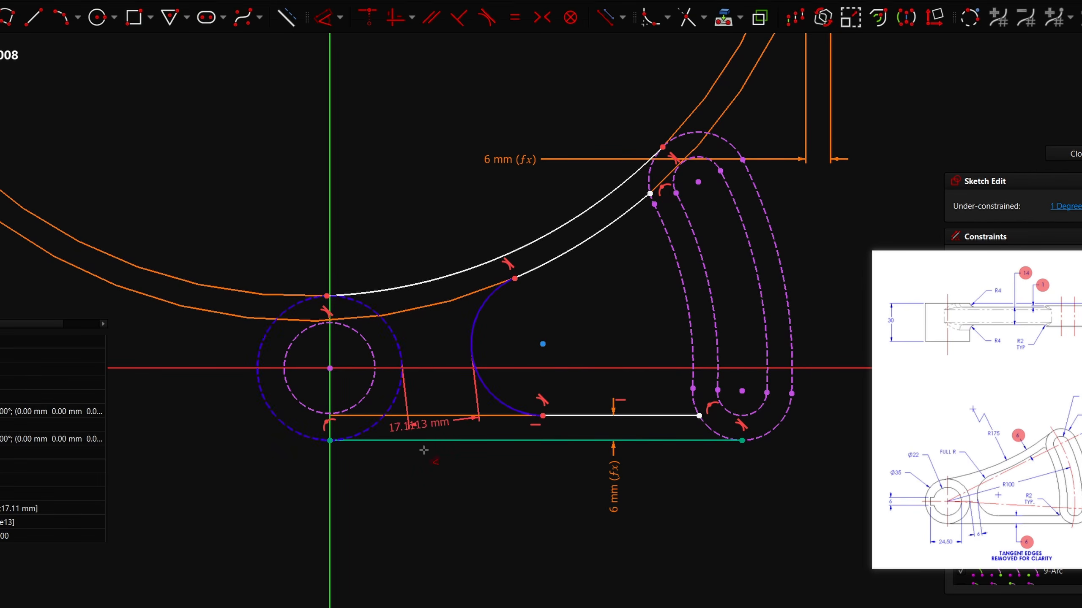
left_click(441, 498)
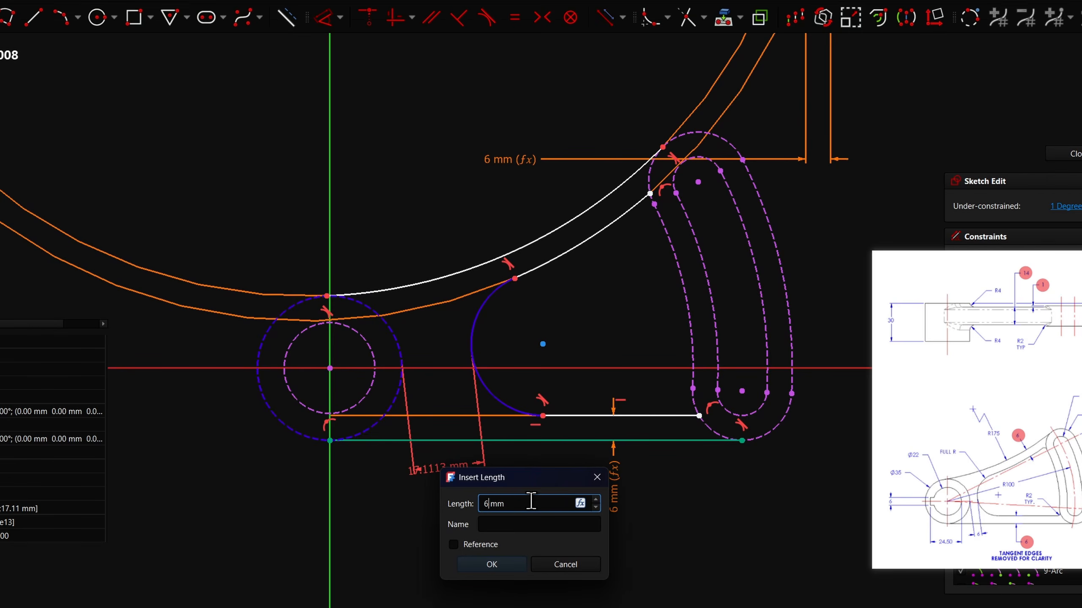
type("6")
key("Return")
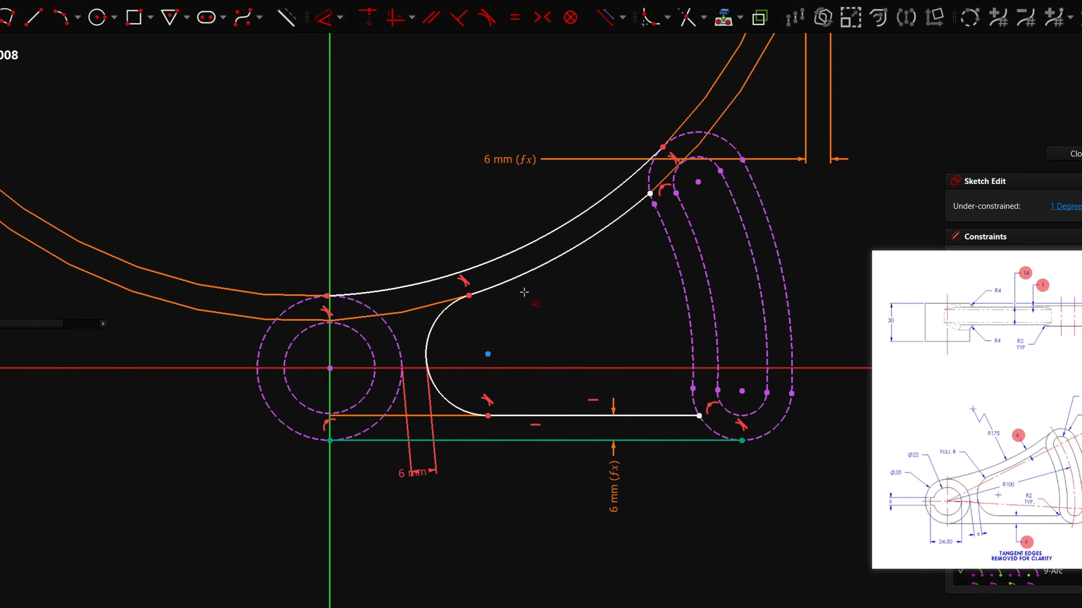
- Dimension the upper rib arc with a radius of 175 mm
left_click(515, 249)
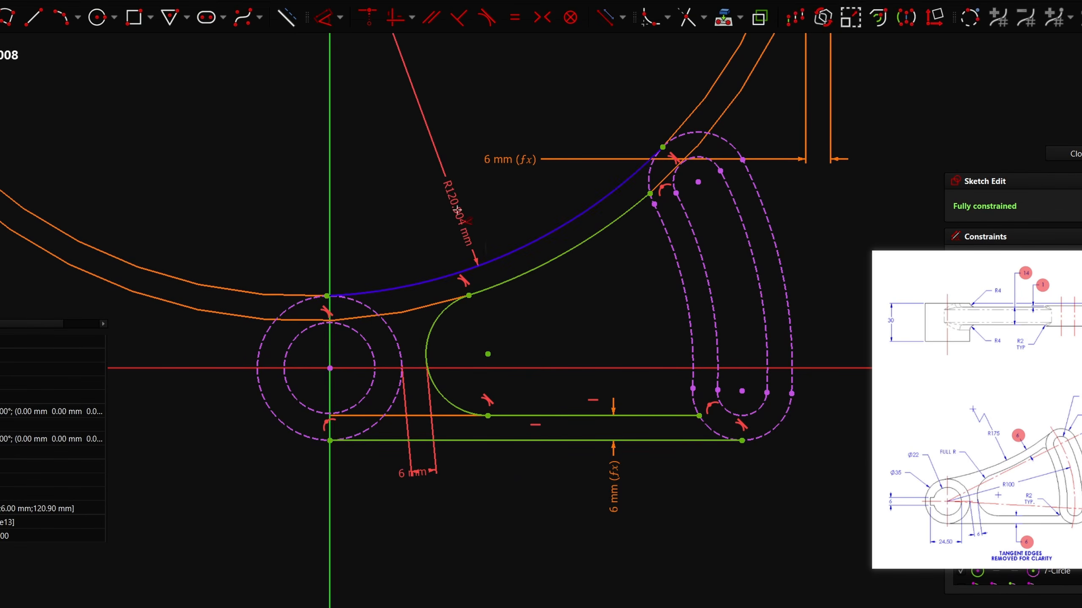
left_click(456, 201)
type("175")
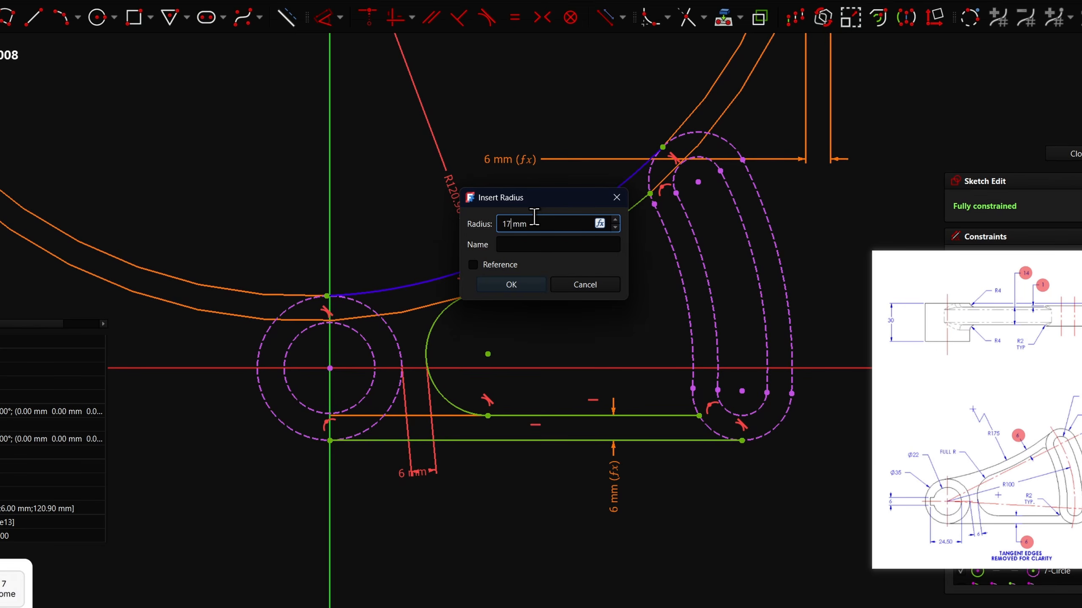
left_click(513, 284)
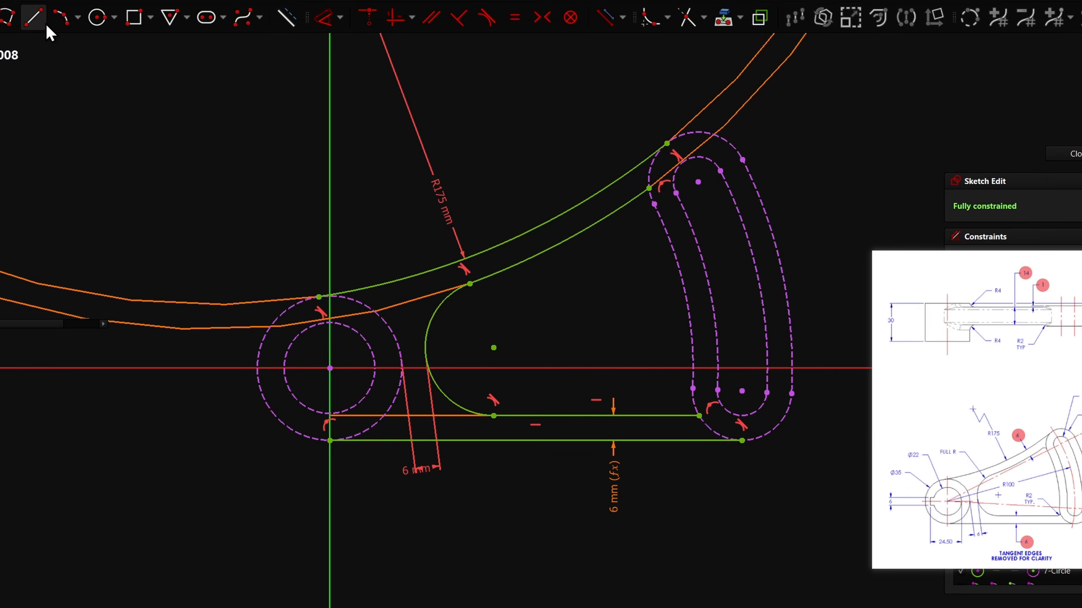
- Draw an arc centred on the origin along the hub's outer circle, joining the upper rib arc's end to the bottom line's start
left_click(64, 19)
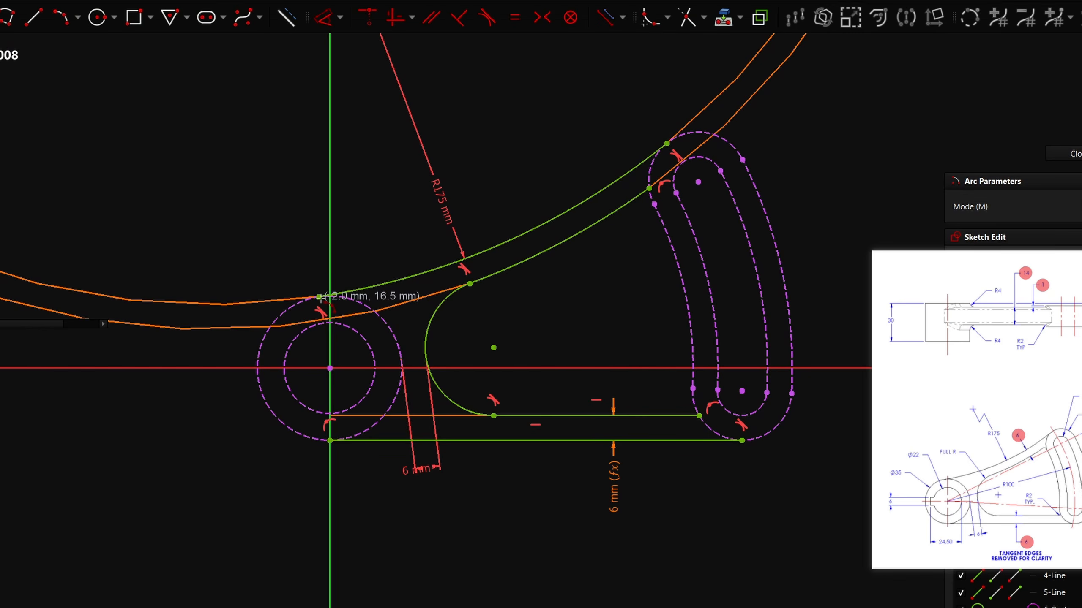
left_click(330, 368)
left_click(318, 297)
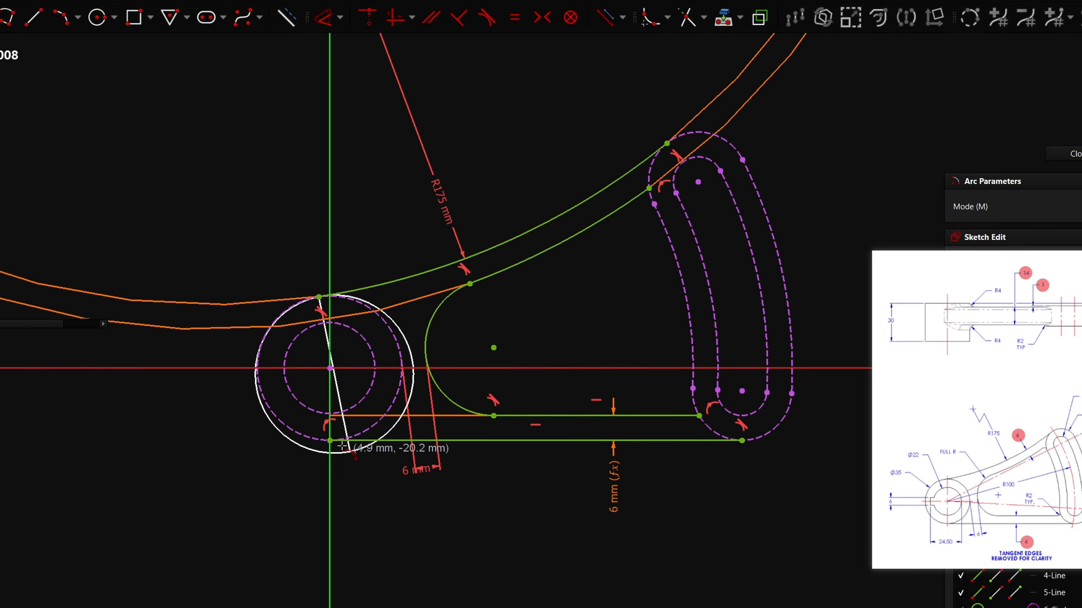
left_click(394, 338)
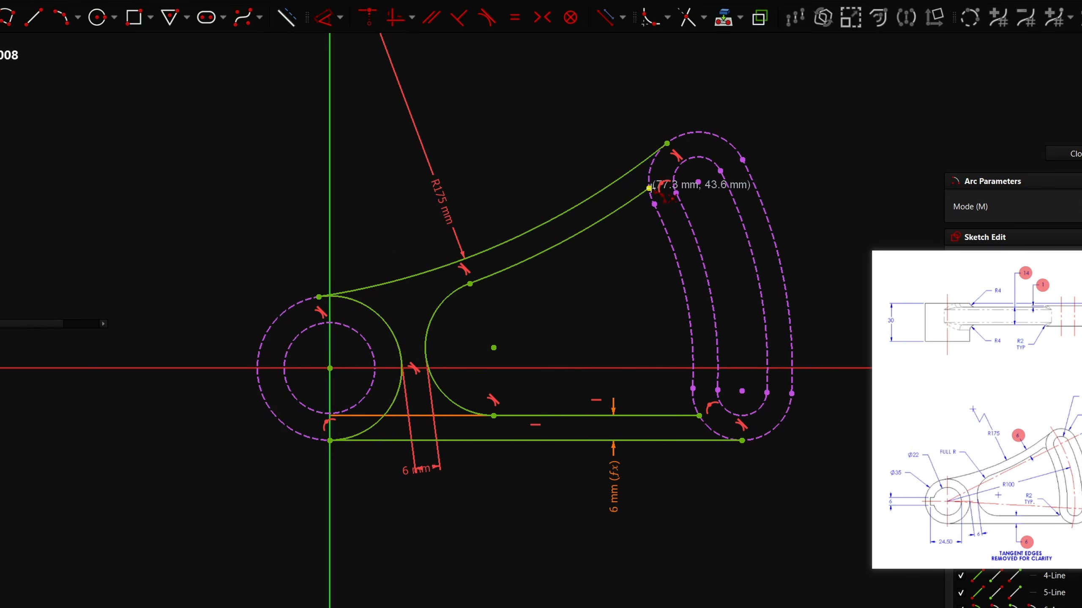
- Close both rib ends at the slot outline with short straight lines between their open endpoints and finish the sketch
left_click(35, 17)
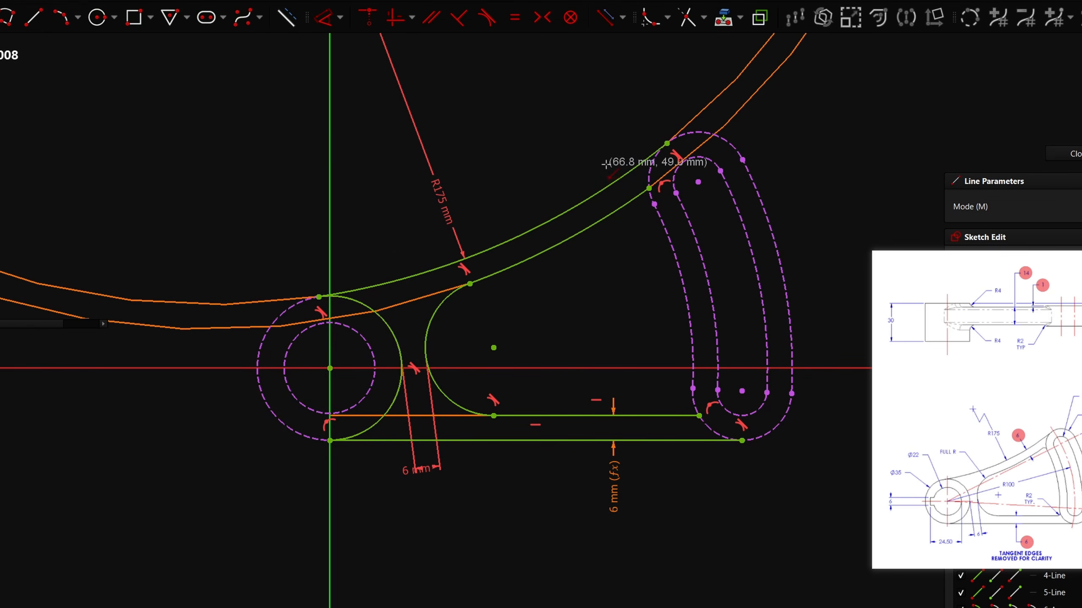
left_click(667, 144)
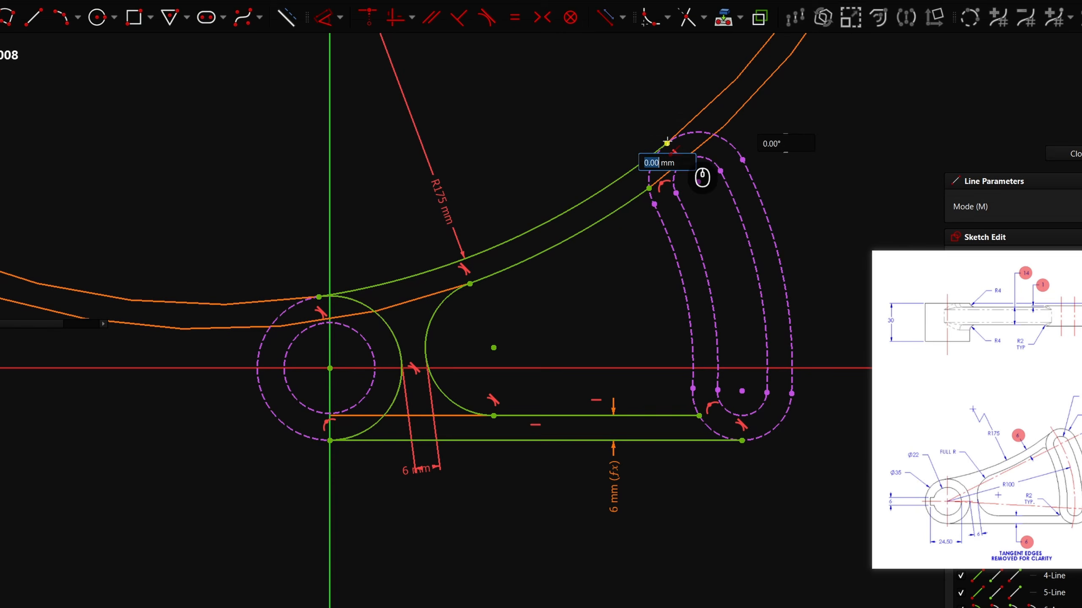
left_click(649, 188)
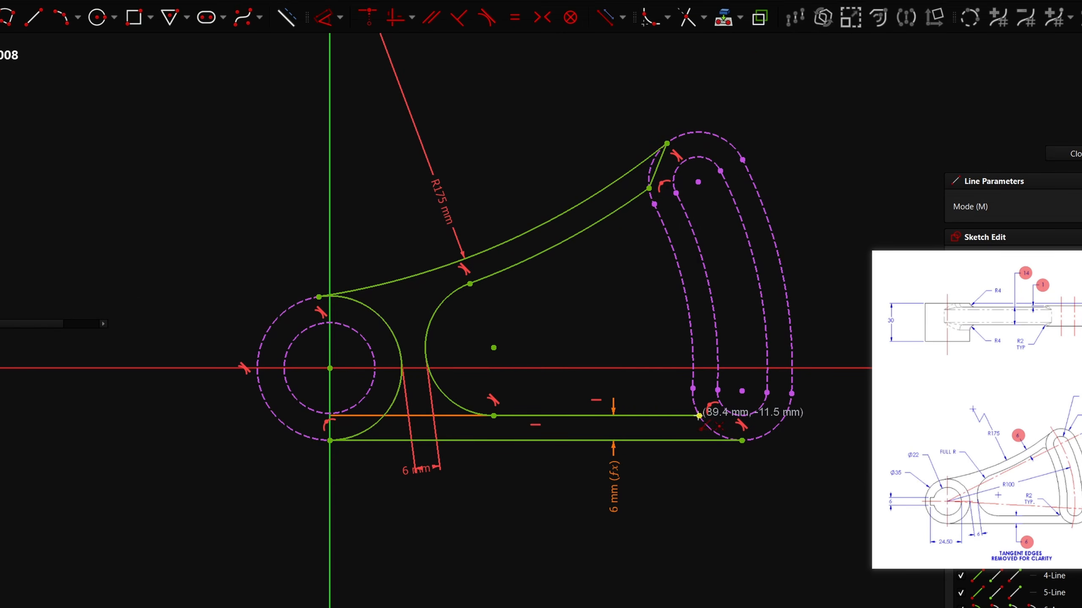
left_click(699, 415)
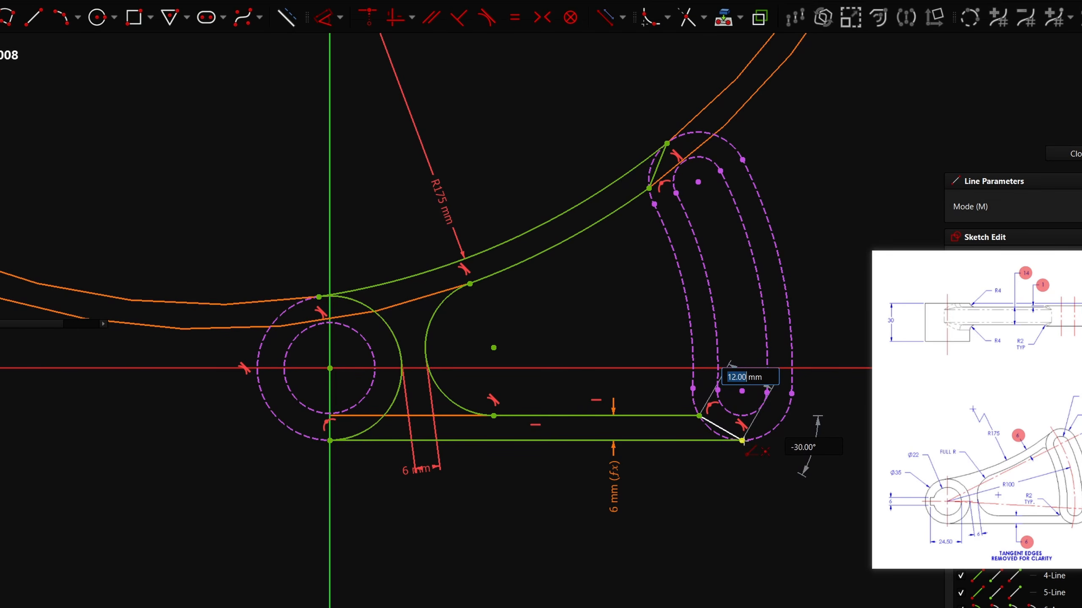
key("Return")
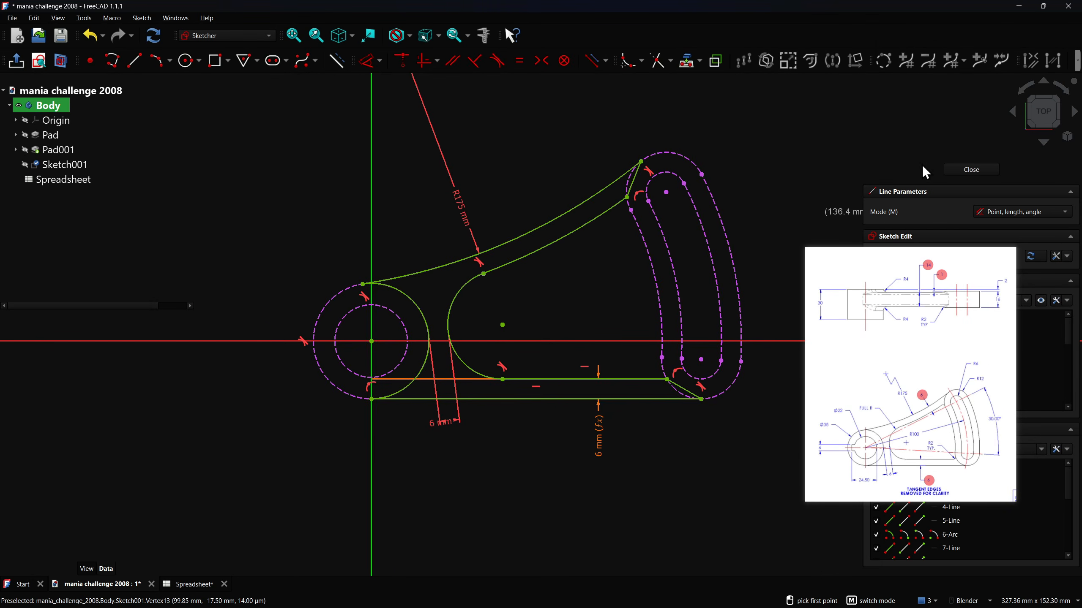
left_click(974, 171)
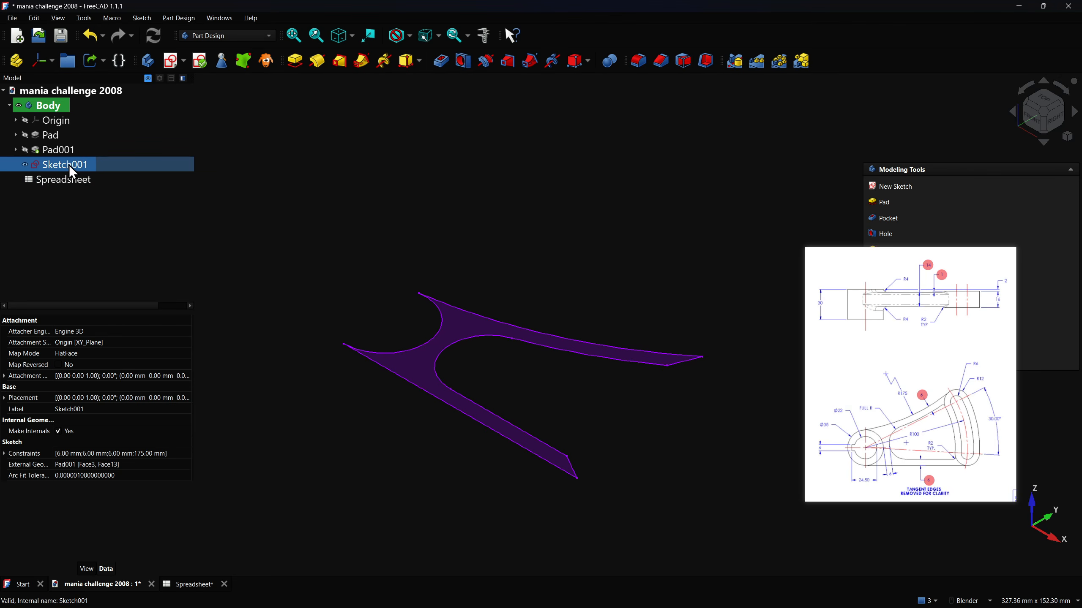
- Pad the rib sketch with its length set by the expression <<Spreadsheet>>.rth
left_click(294, 61)
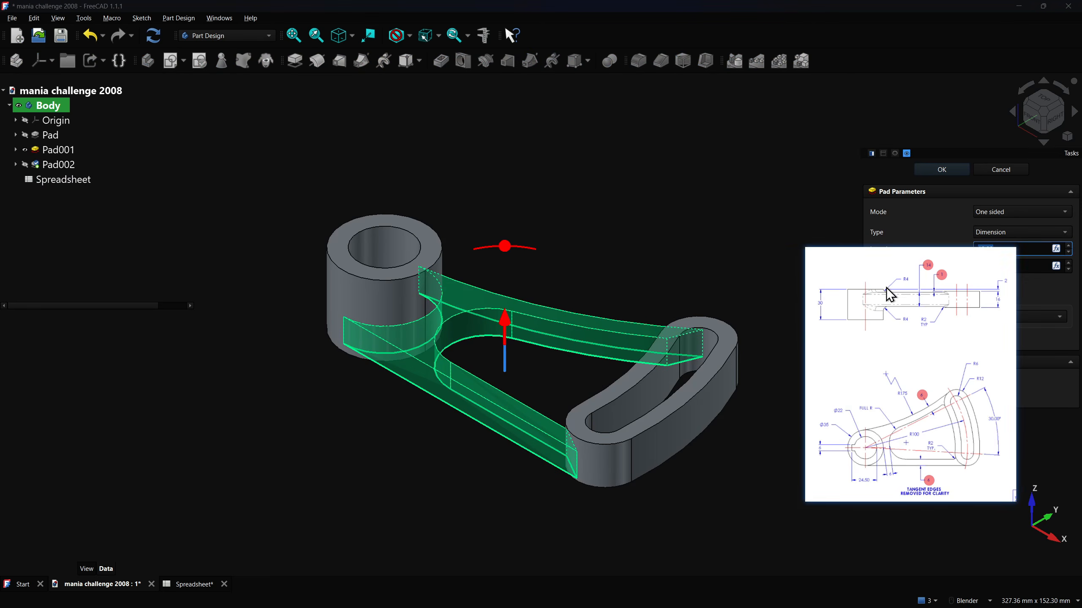
left_click(1056, 248)
left_click_drag(990, 244, 669, 153)
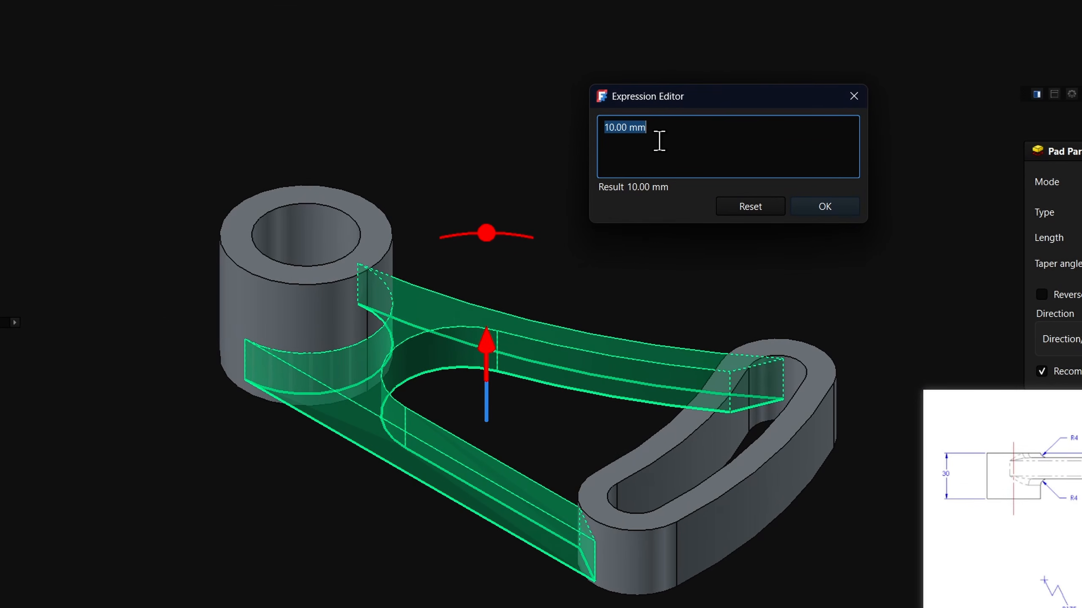
type("spre")
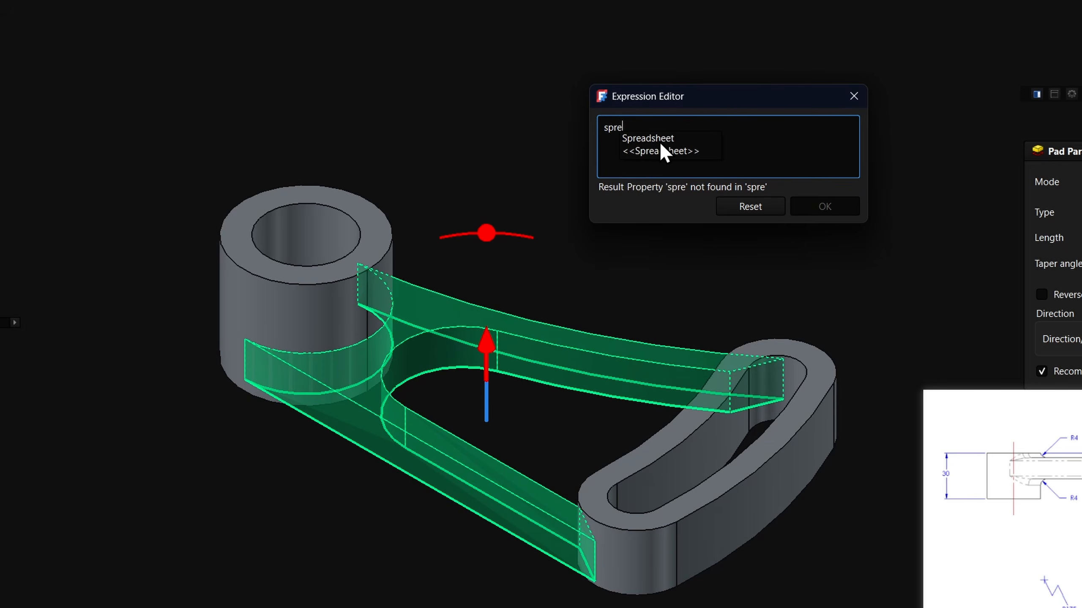
key("Down")
key("Down")
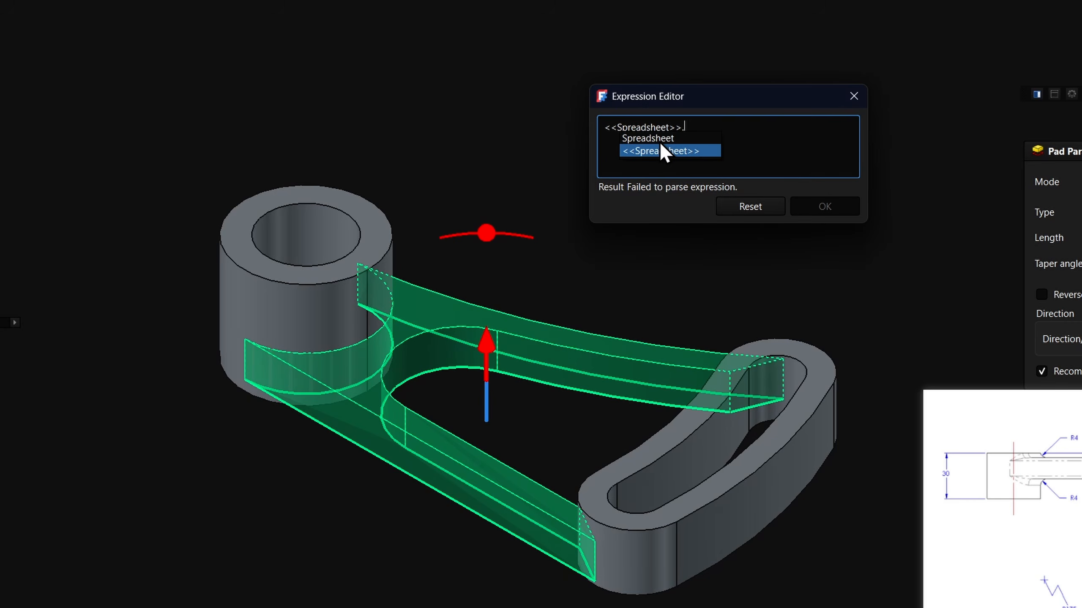
type("rth")
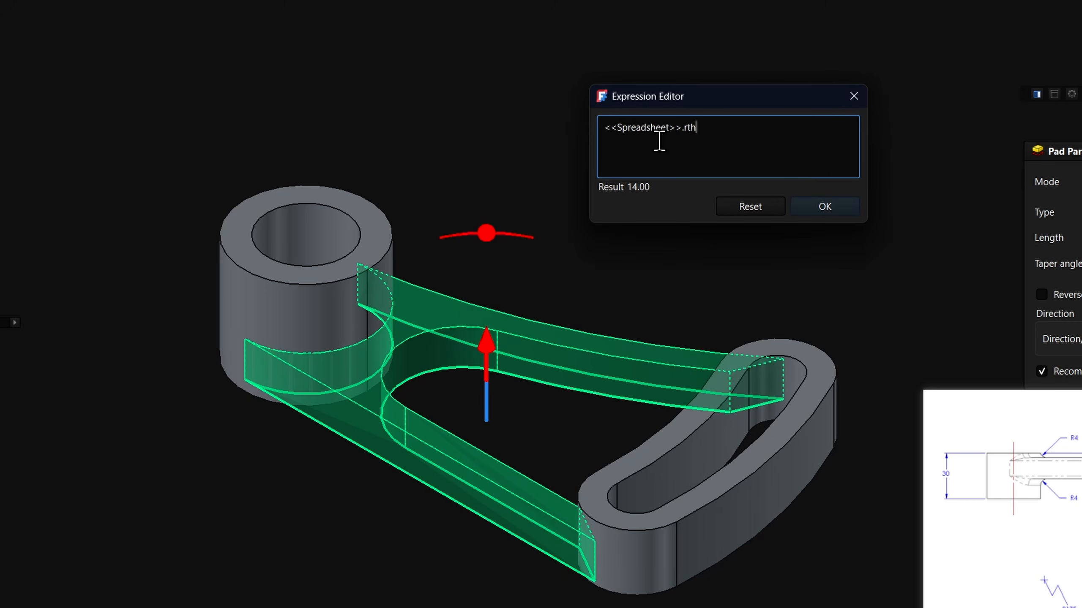
key("Return")
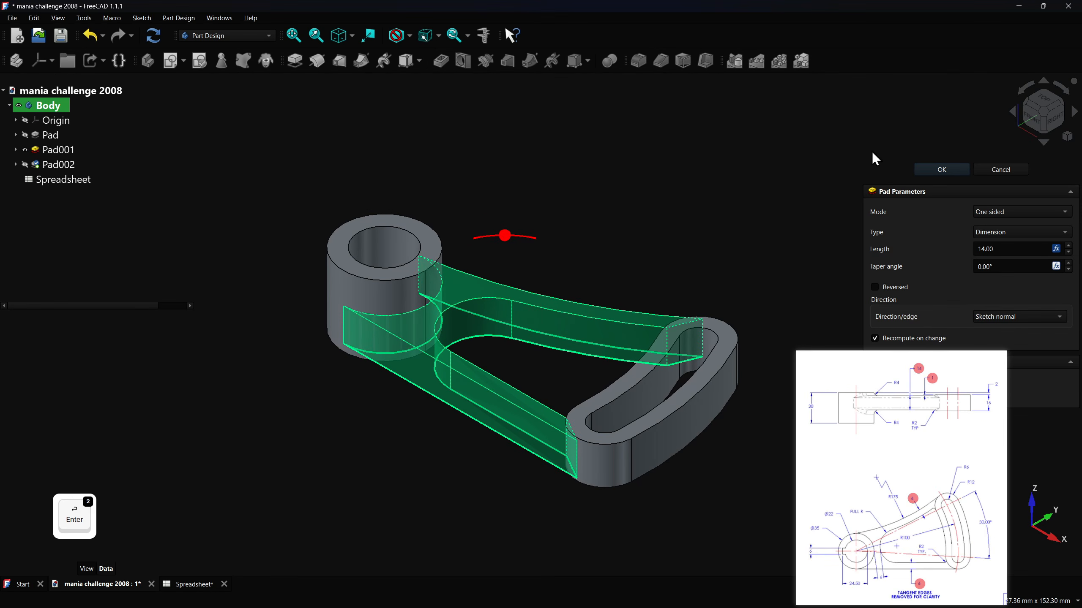
left_click(939, 168)
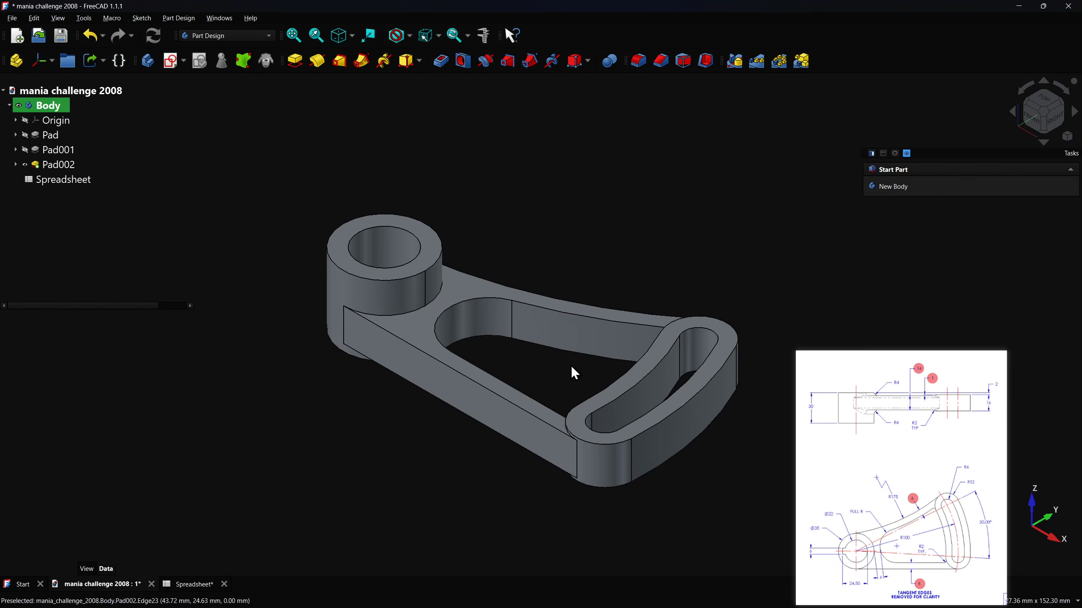
- Fillet the two inner corner edges where the upper and lower ribs meet the slot wall with a 2 mm radius
middle_click_drag(574, 366, 744, 394)
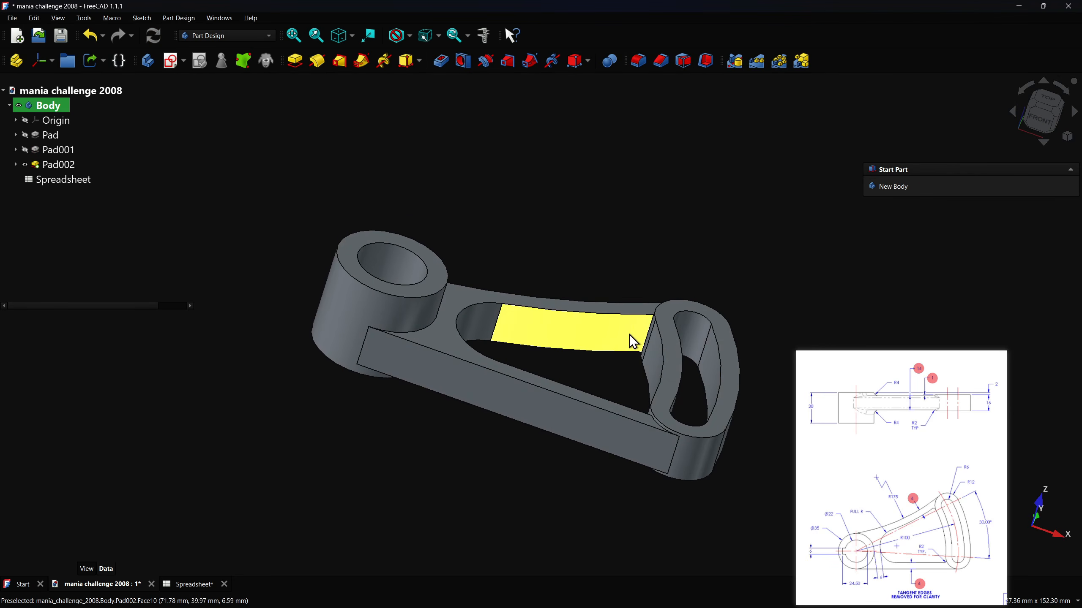
left_click(637, 61)
scroll(654, 337, "up", 5)
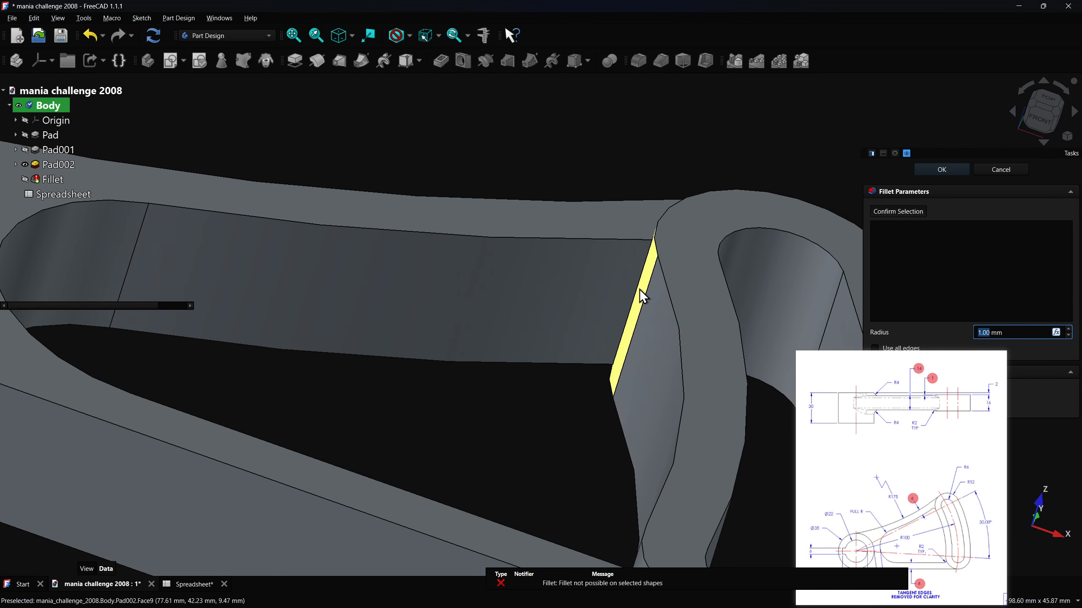
left_click(636, 291)
scroll(593, 241, "down", 5)
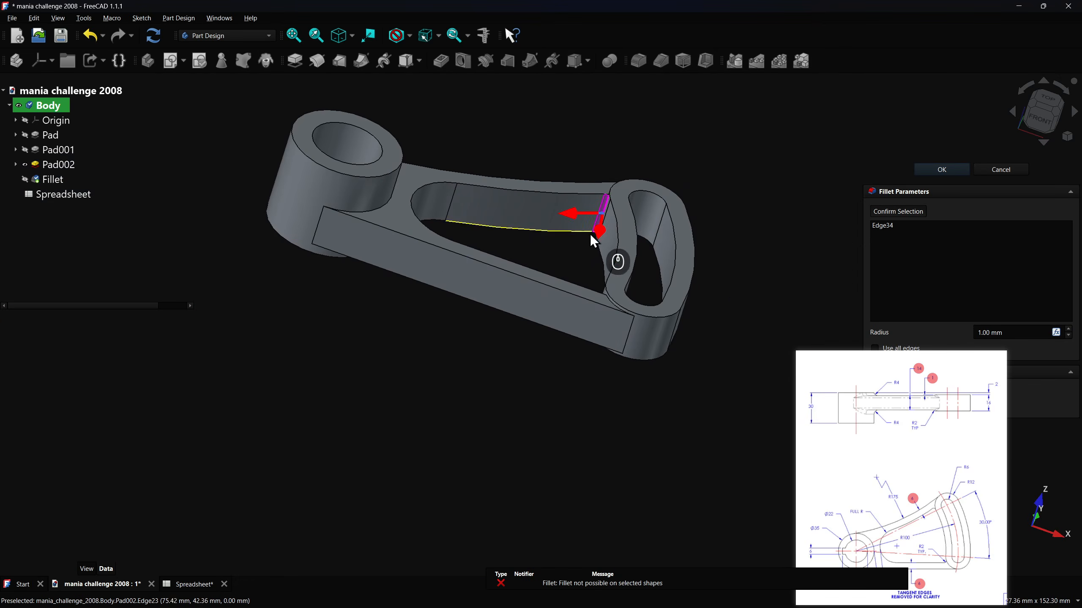
middle_click_drag(593, 241, 602, 401)
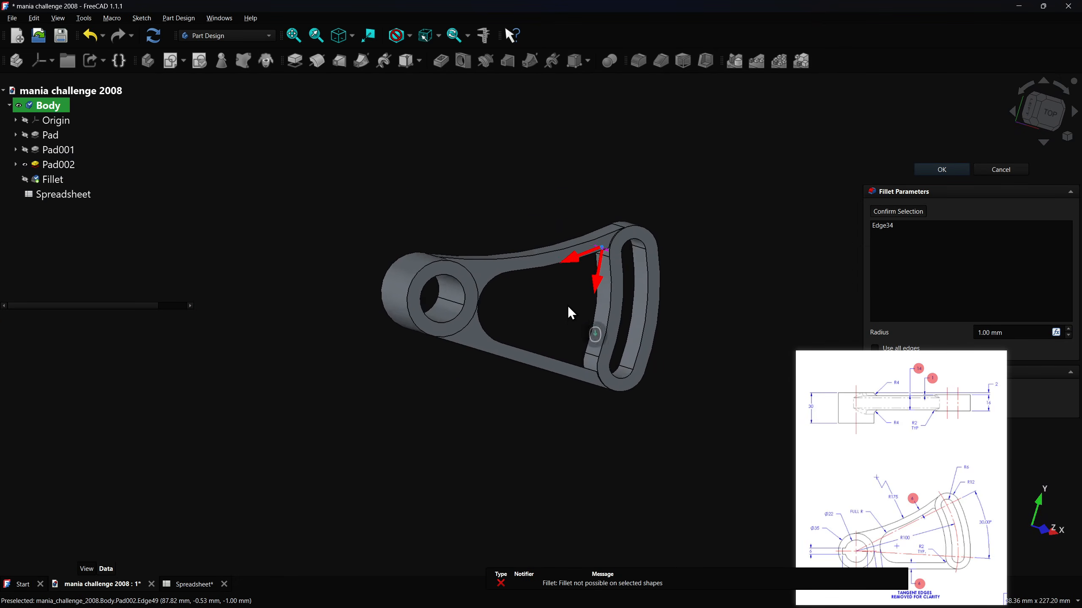
middle_click_drag(570, 308, 580, 368)
scroll(580, 368, "up", 5)
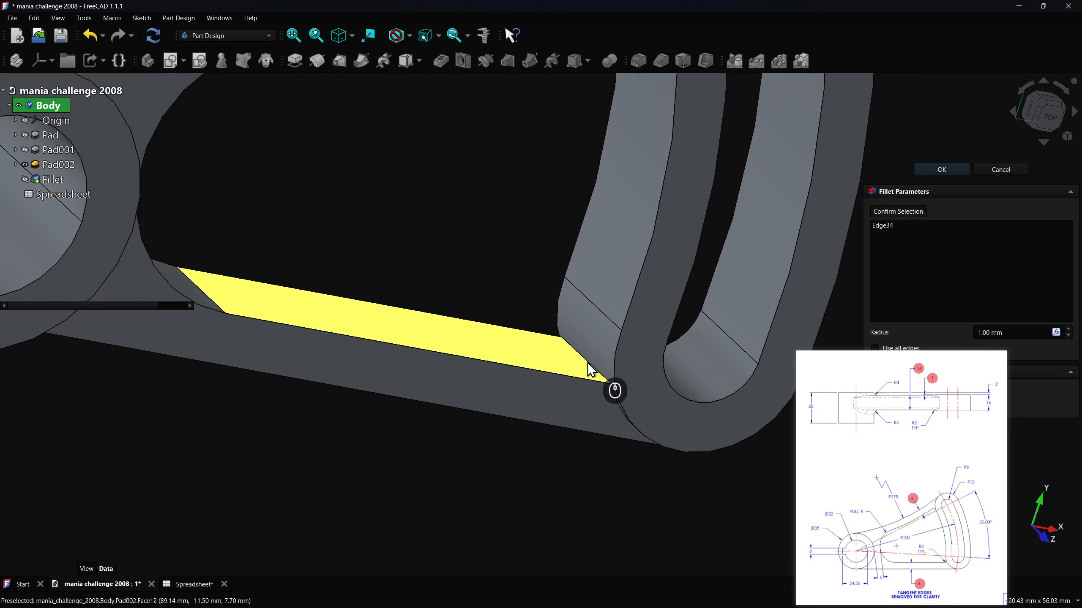
left_click(589, 362)
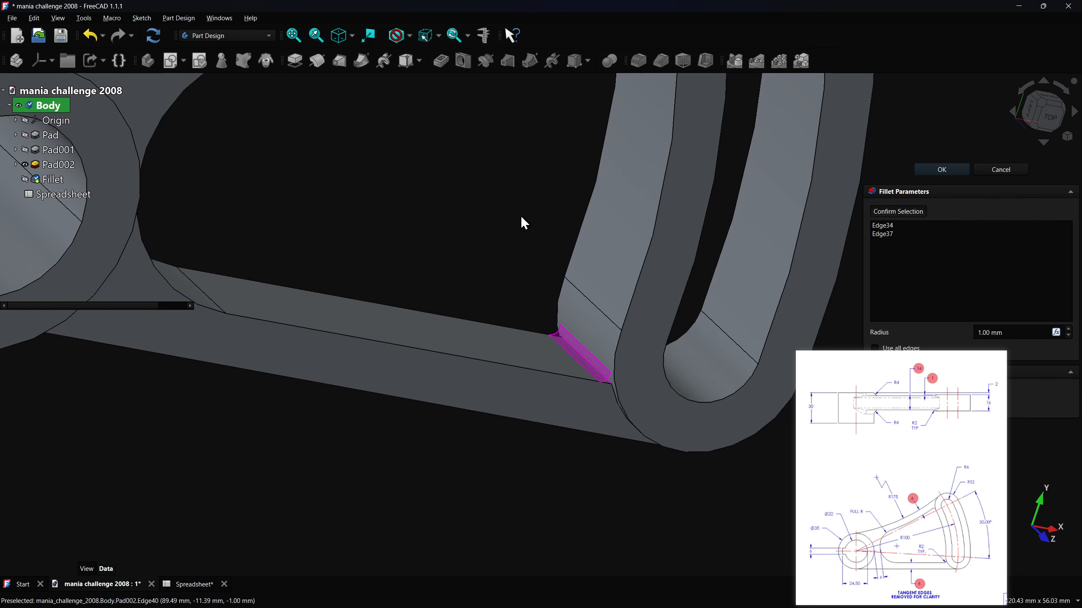
left_click_drag(1013, 334, 925, 325)
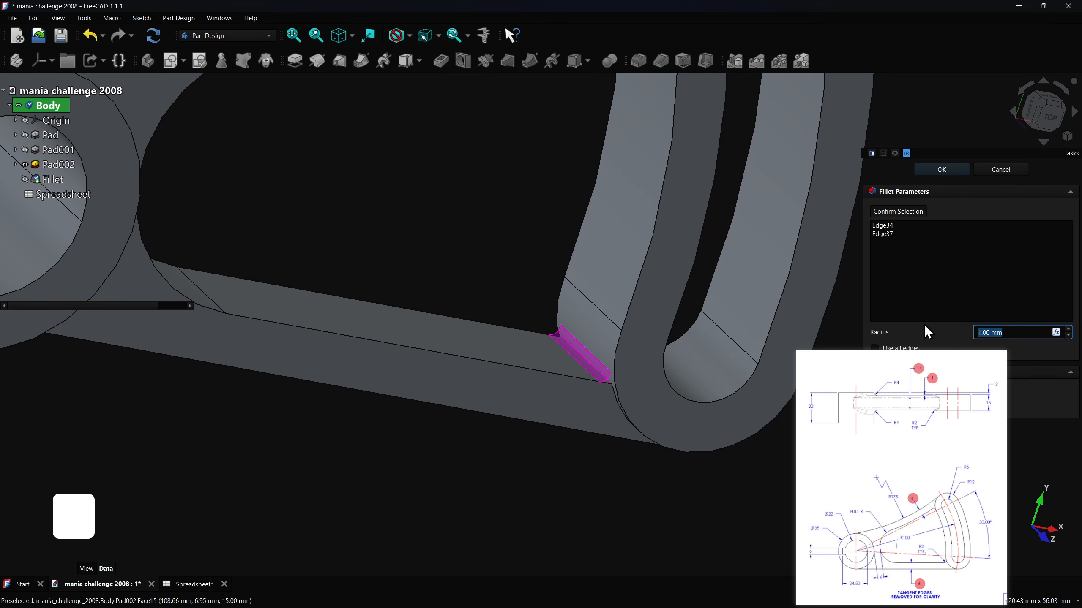
type("2")
key("Return")
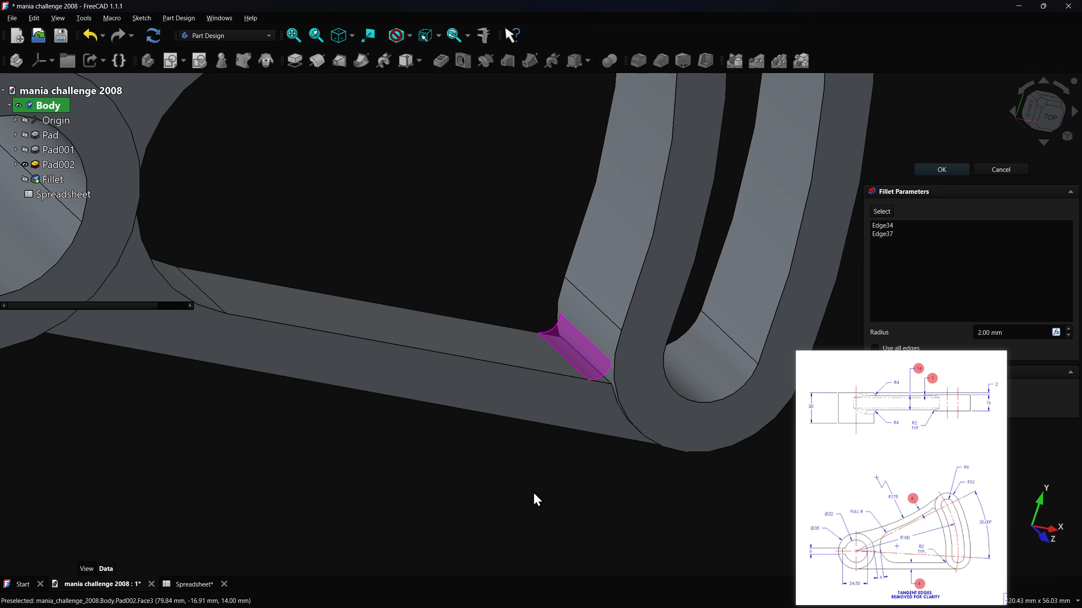
middle_click_drag(533, 493, 531, 466)
scroll(564, 494, "down", 6)
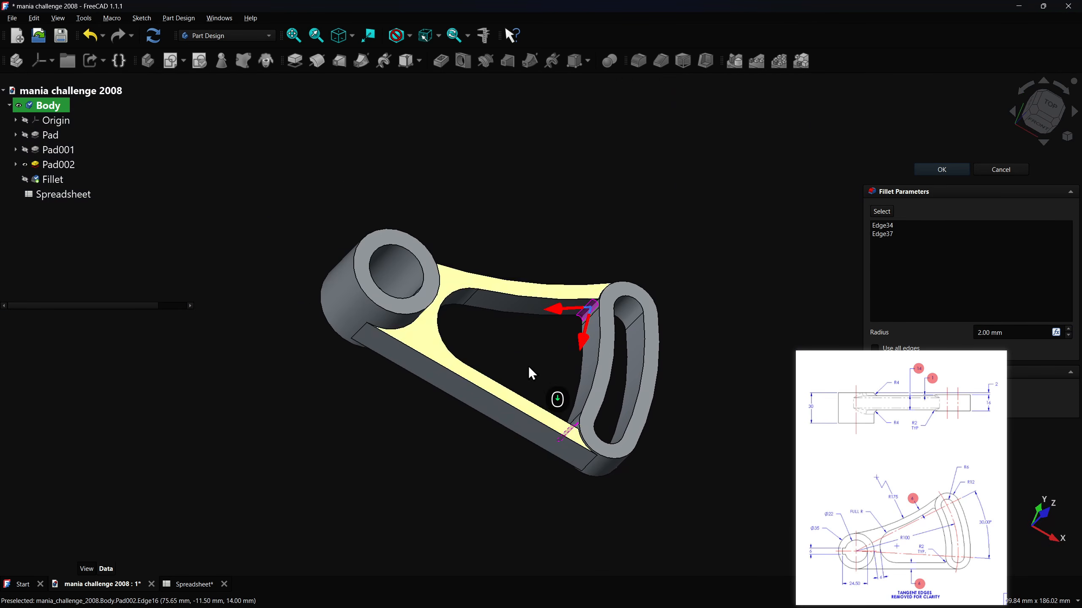
left_click(942, 169)
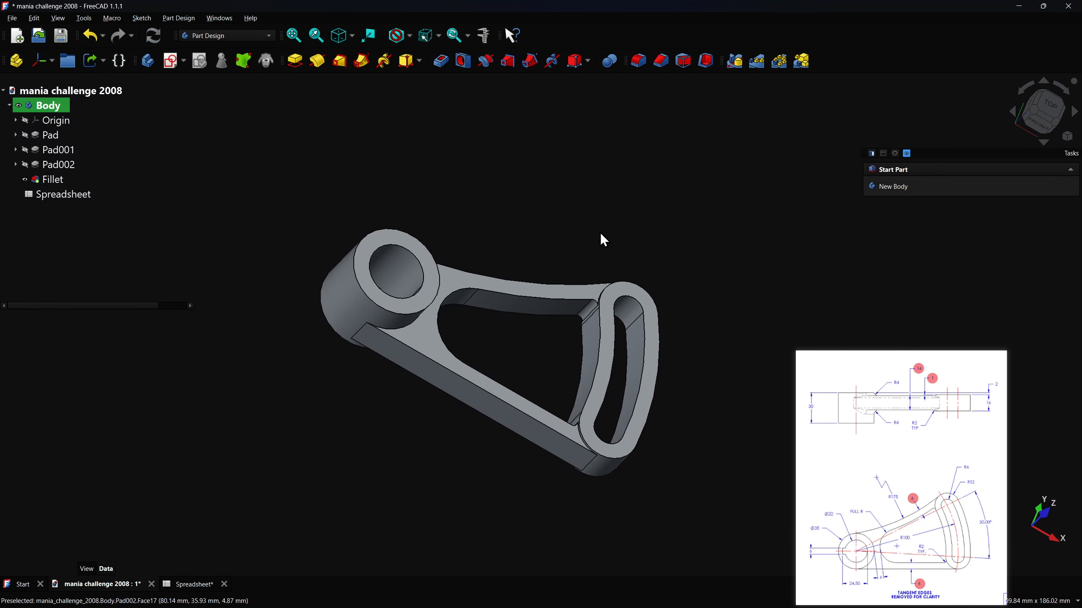
middle_click_drag(604, 240, 513, 214)
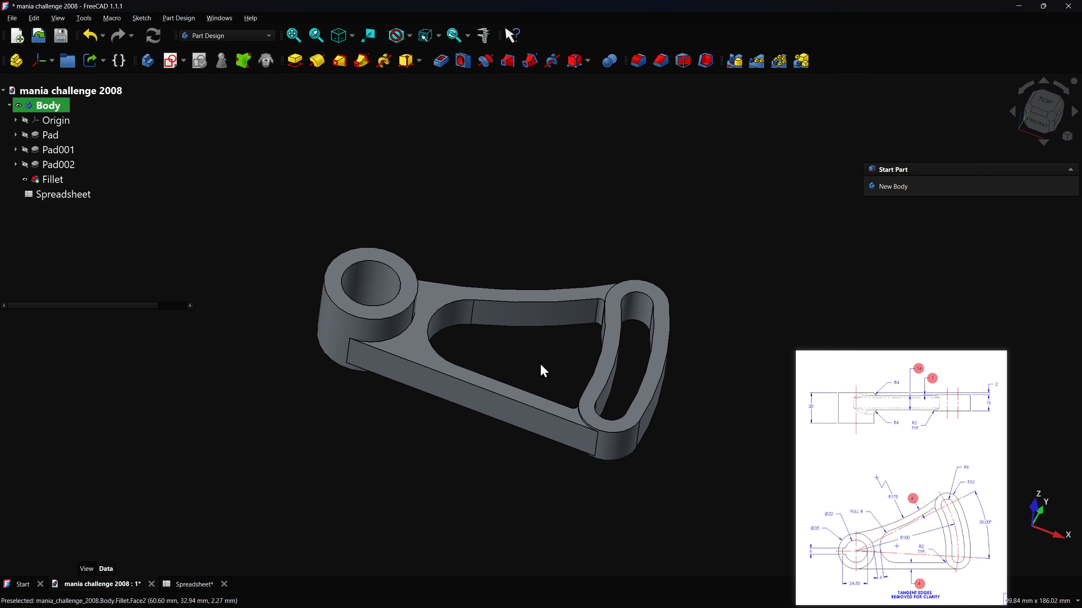
key("0")
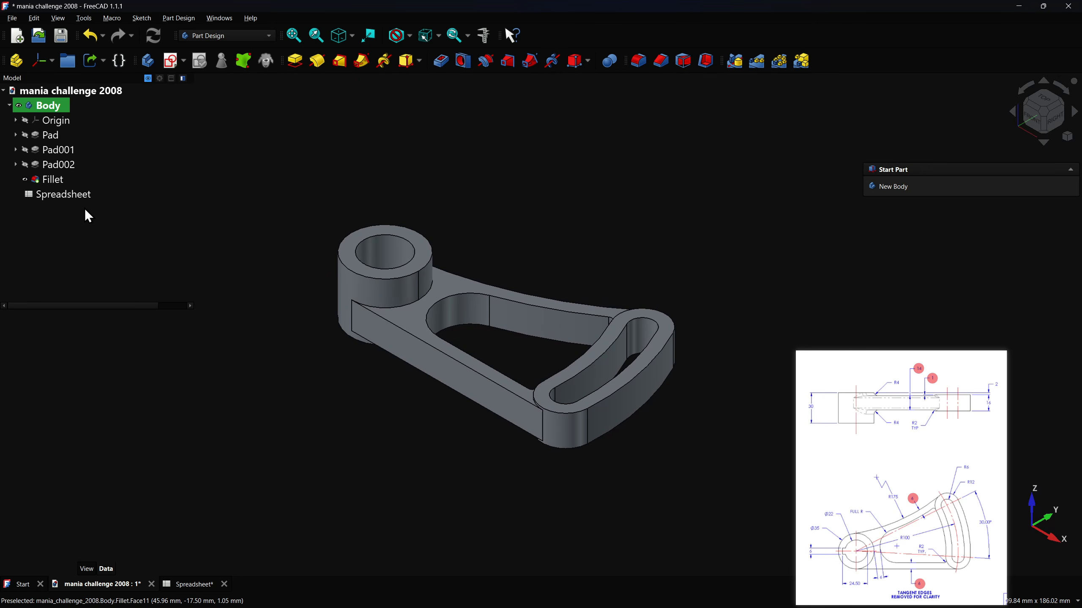
- Label two configuration rows in the spreadsheet, entering phase 1 in D4 and phase 2 in D5
double_click(68, 195)
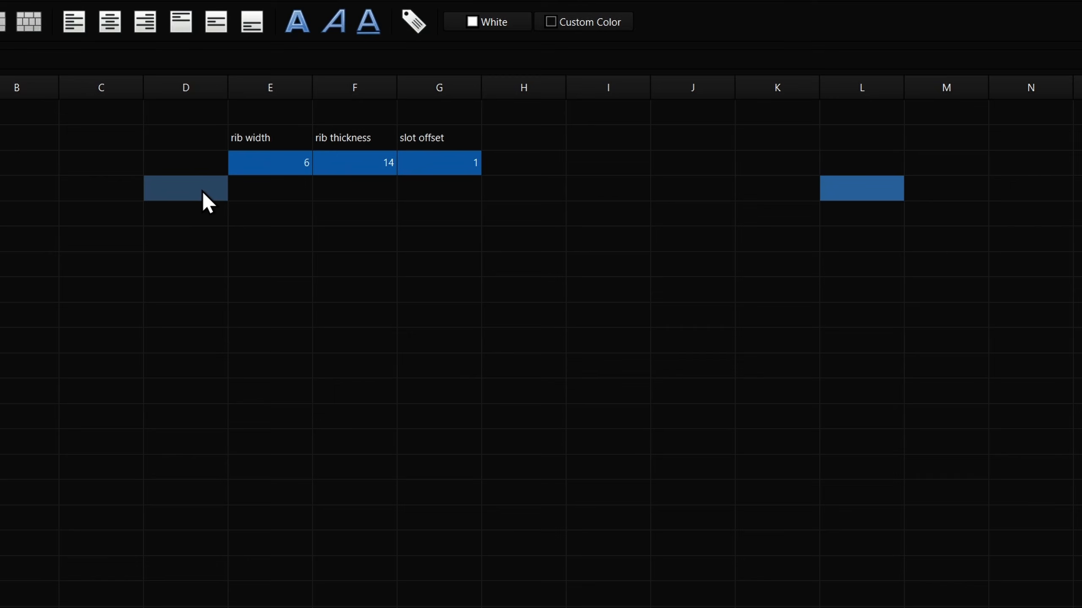
left_click(198, 189)
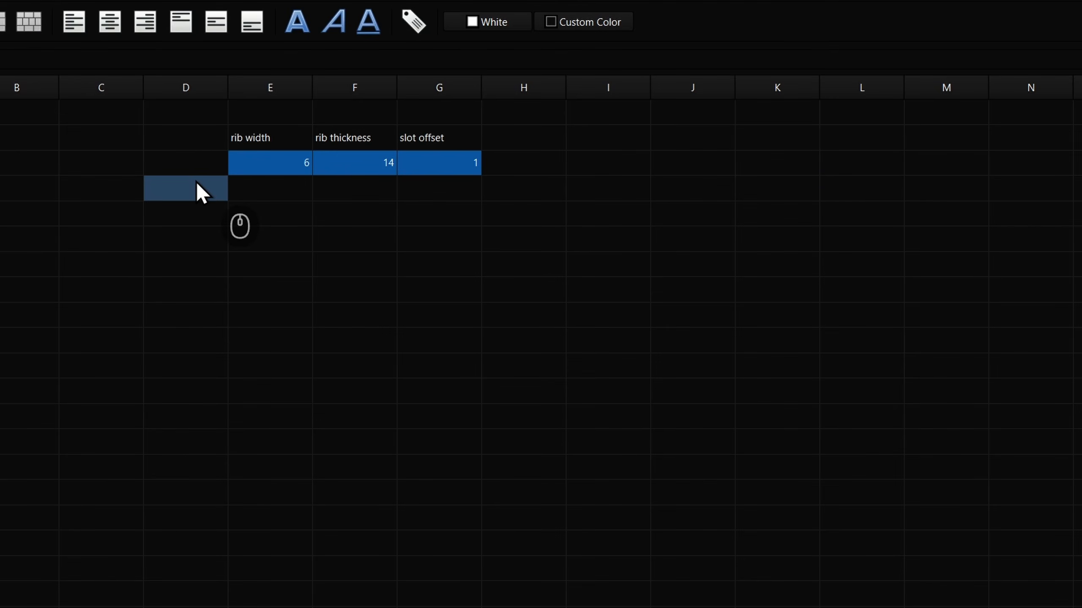
type("phase")
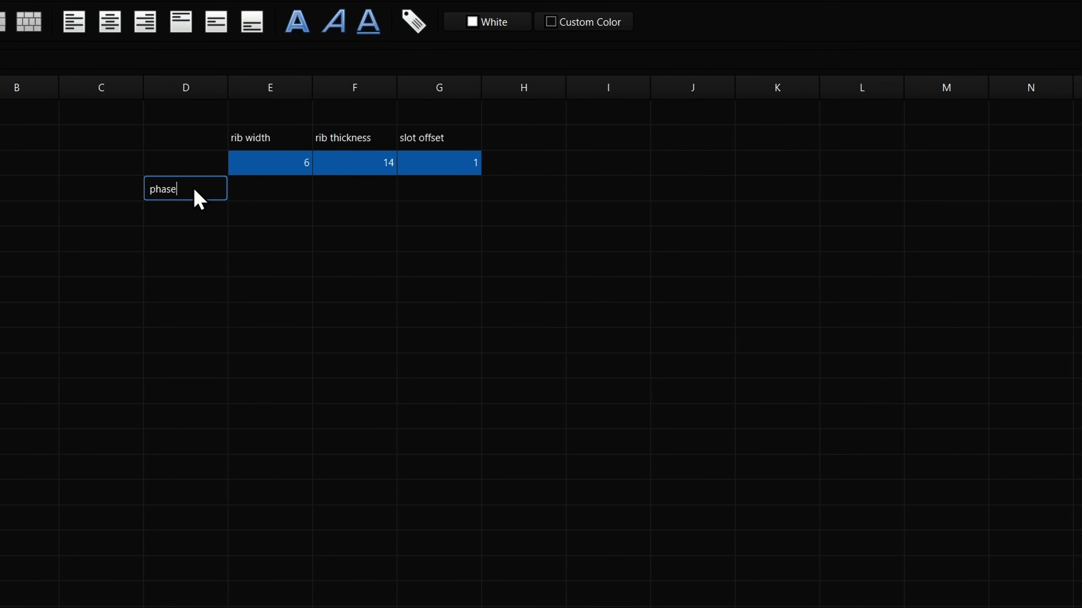
type(" 1")
key("Return")
type("phase")
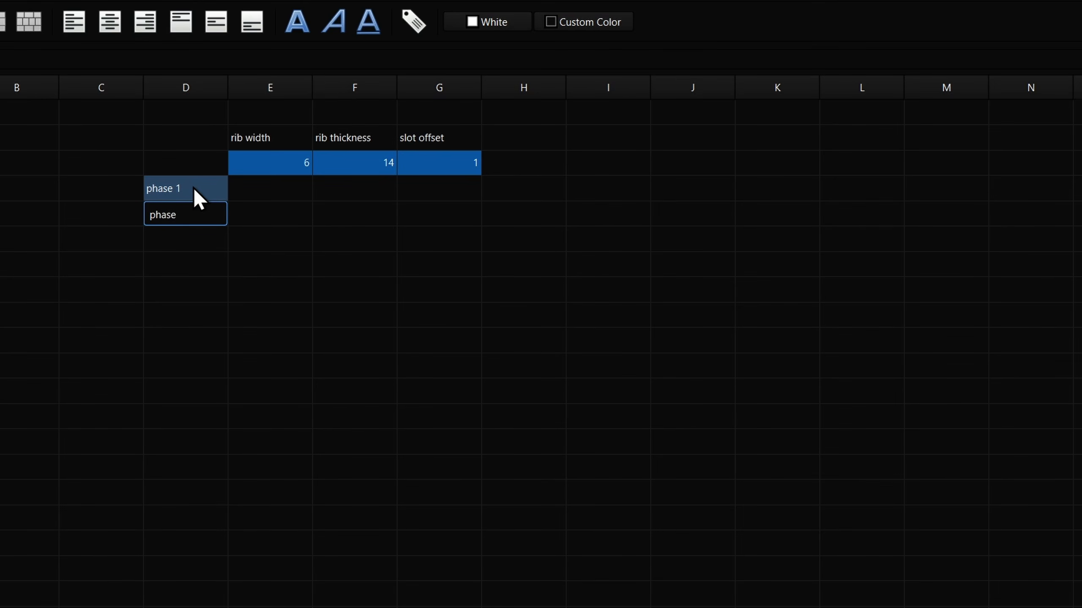
type(" 2")
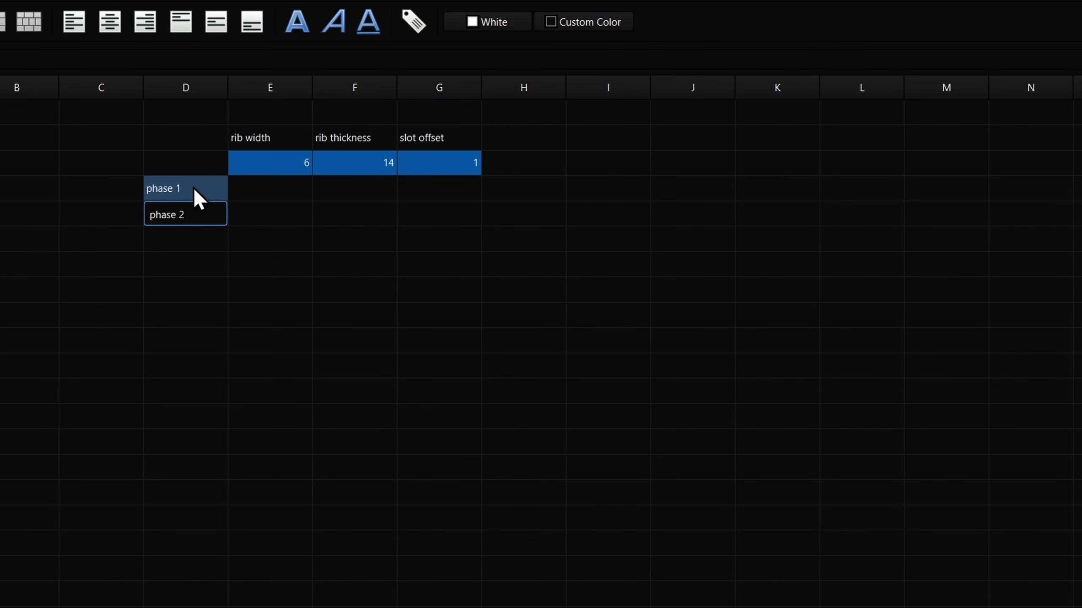
- Fill the phase 1 row with rib width 6, rib thickness 14 and slot offset 1
left_click(274, 188)
type("6")
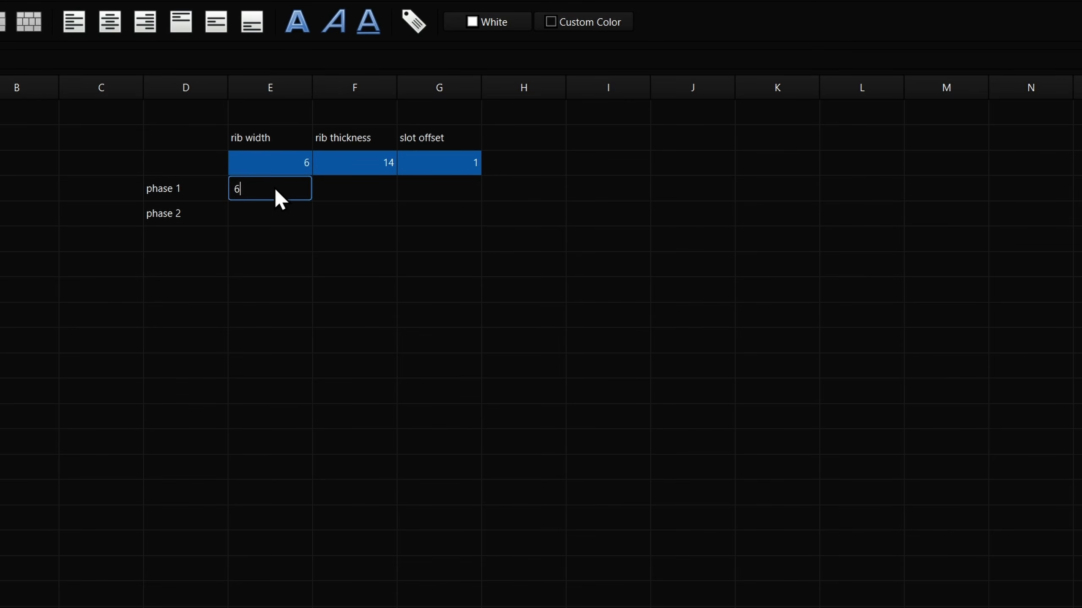
left_click(380, 192)
type("14")
left_click(444, 190)
type("1")
- Fill the phase 2 row with rib width 14, rib thickness 8 and slot offset 4
left_click(282, 205)
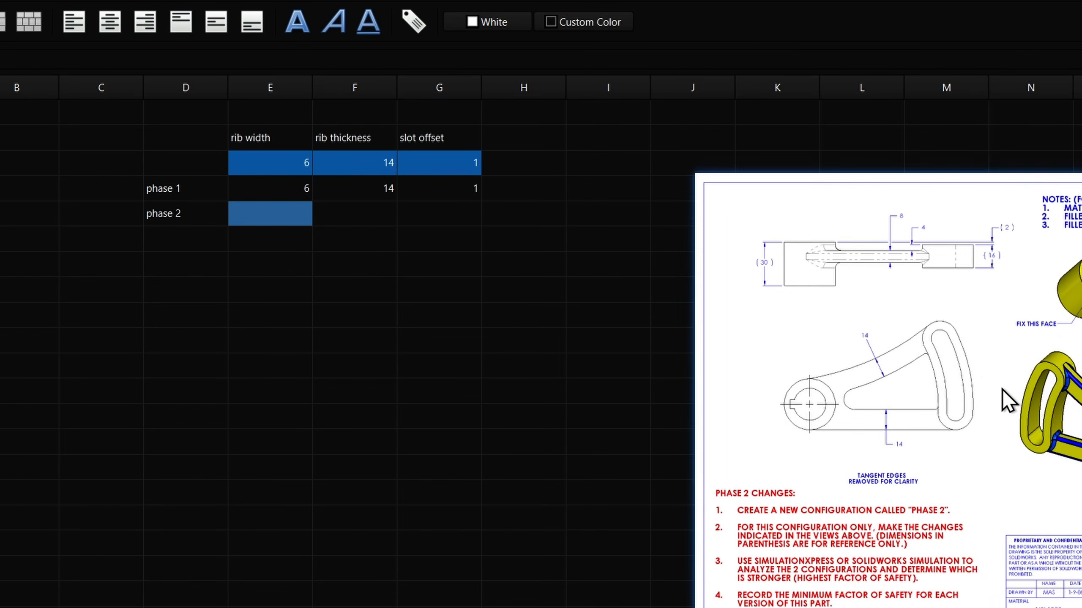
left_click(291, 218)
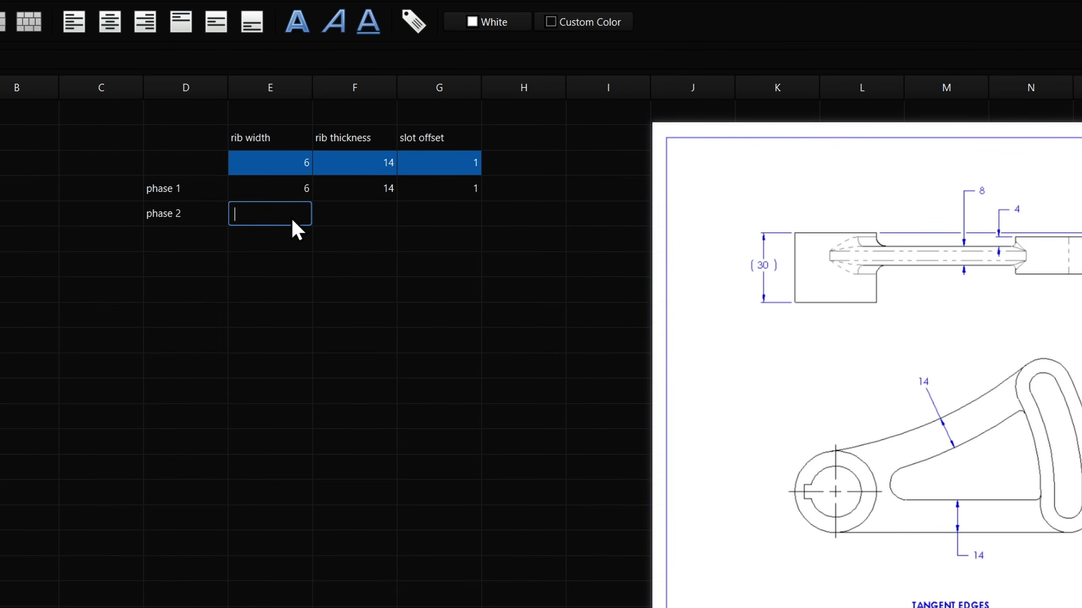
type("14")
left_click(381, 213)
left_click(381, 211)
type("8")
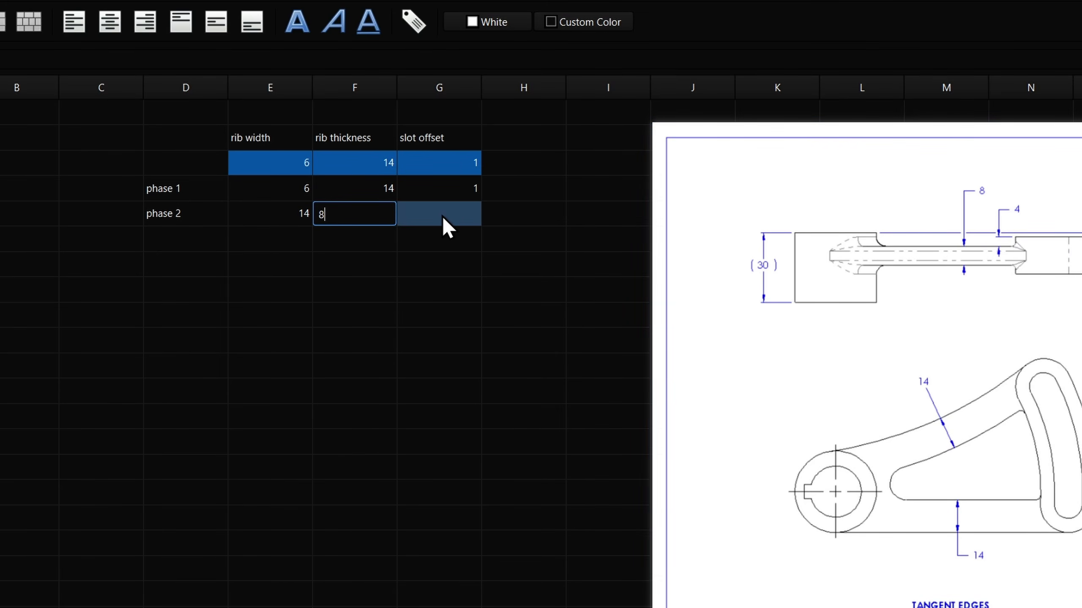
left_click(442, 216)
type("4")
left_click(413, 319)
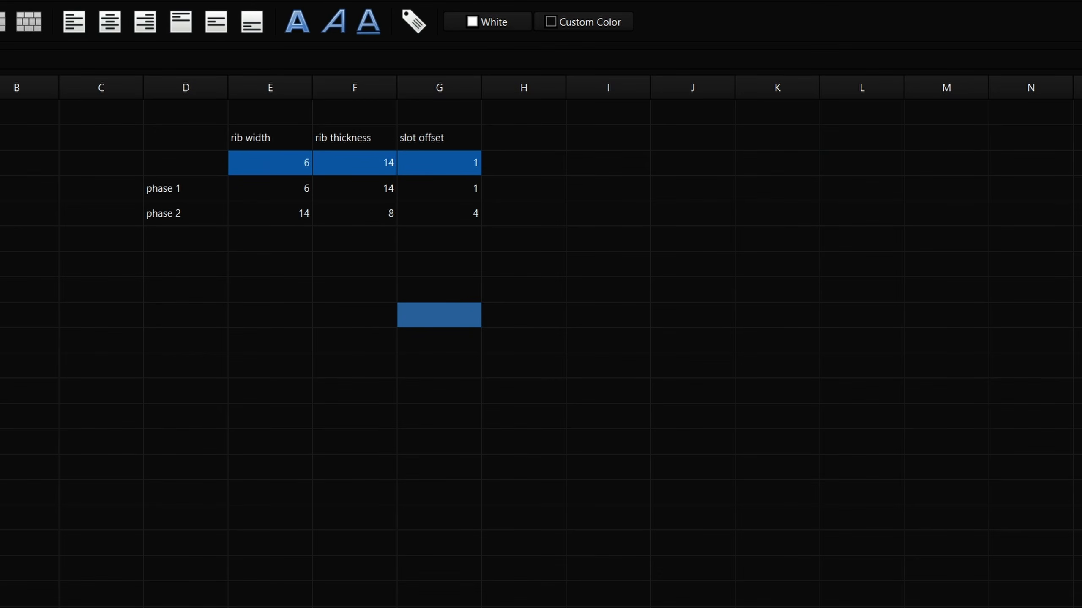
- Set up a configuration table for cells D3 to G3 with the property Configuration in the group Parameter
left_click(184, 162)
right_click(185, 162)
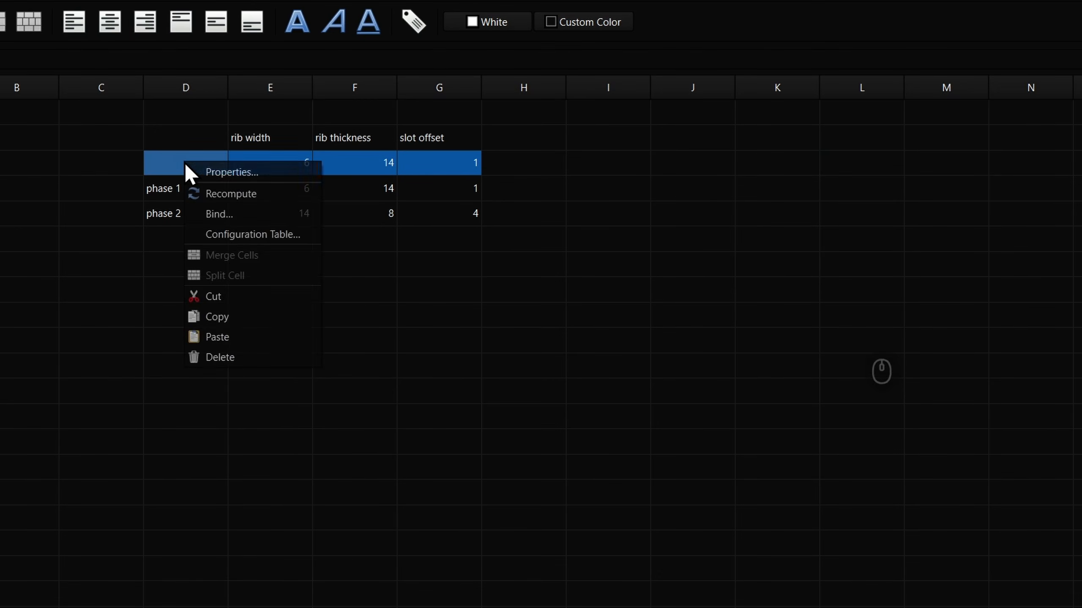
left_click(240, 234)
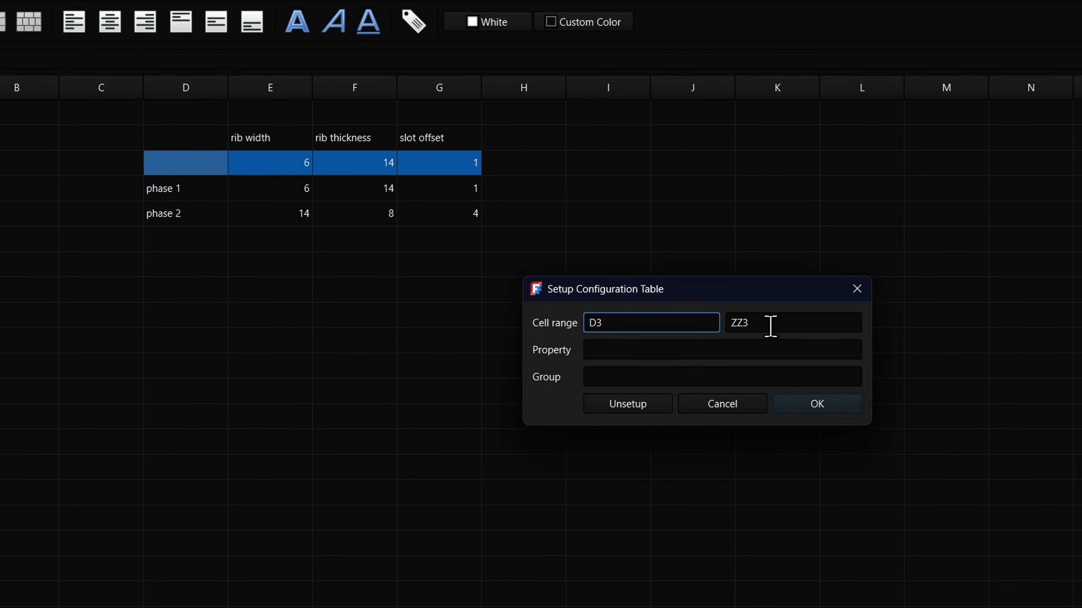
left_click_drag(742, 328, 705, 327)
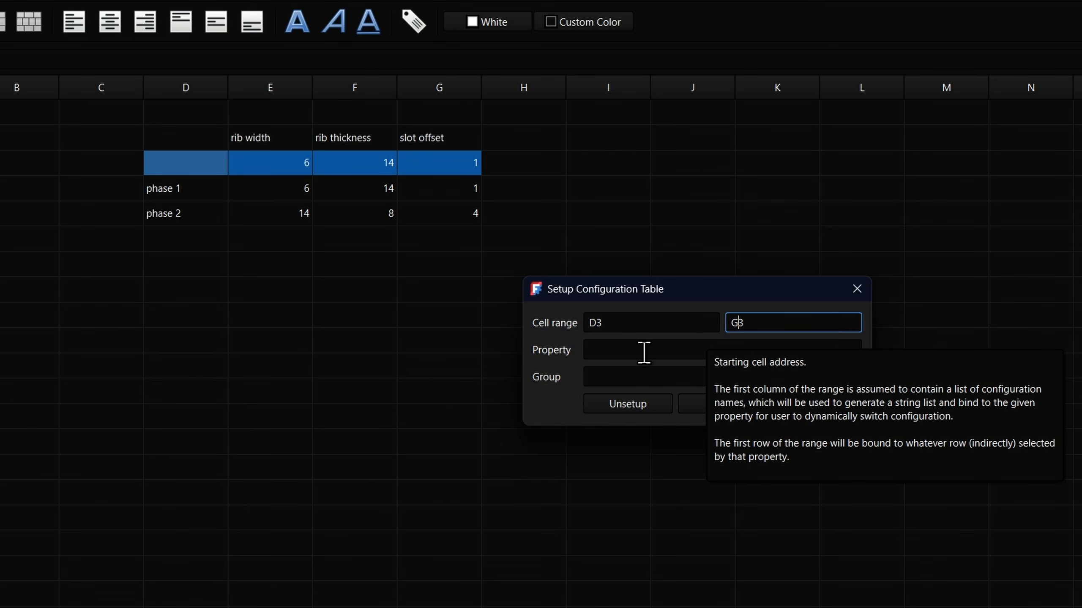
left_click(618, 350)
type("Configur")
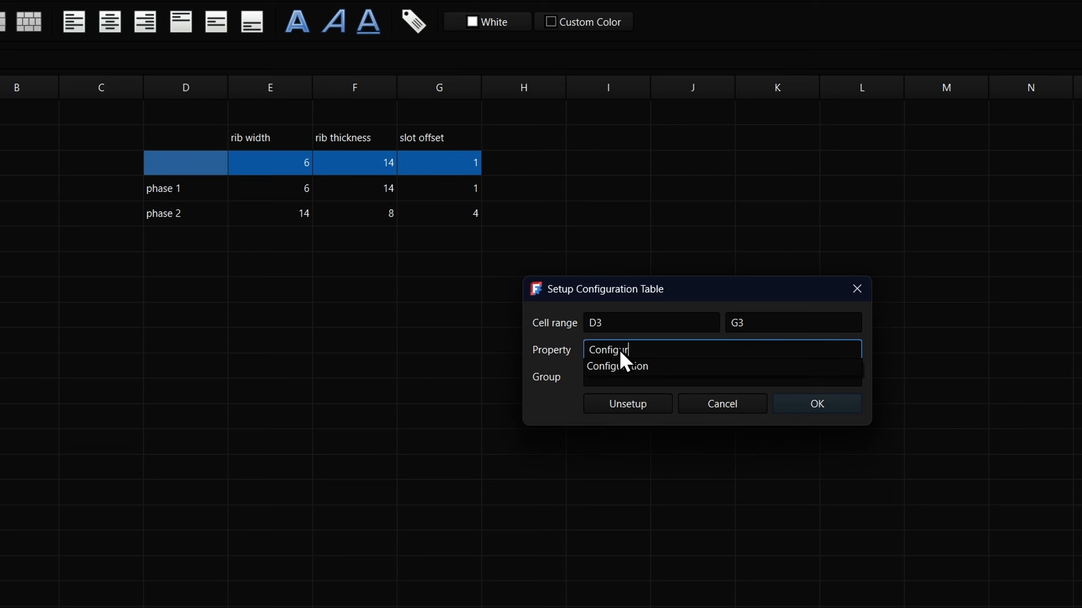
key("Down")
key("Return")
left_click(629, 384)
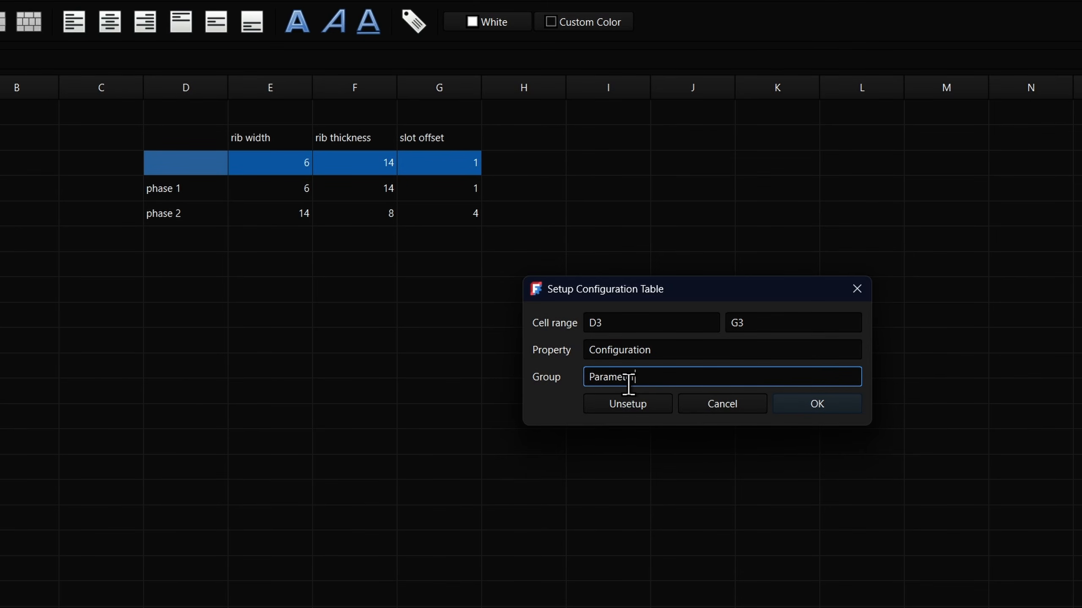
left_click(814, 406)
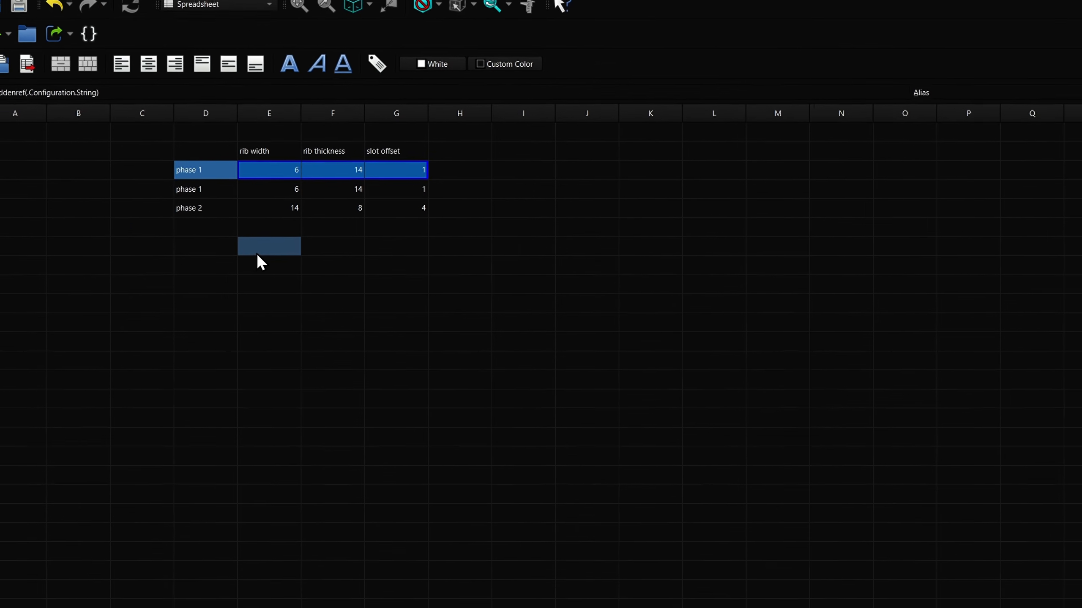
- Return to the model and switch the spreadsheet's Configuration property to phase 2
left_click(109, 586)
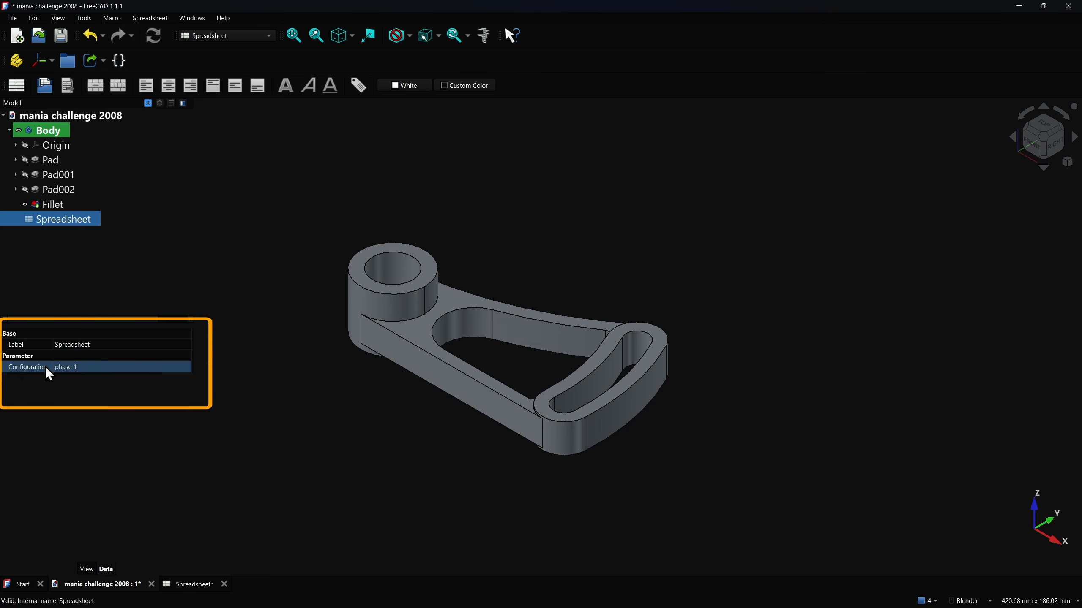
left_click(91, 371)
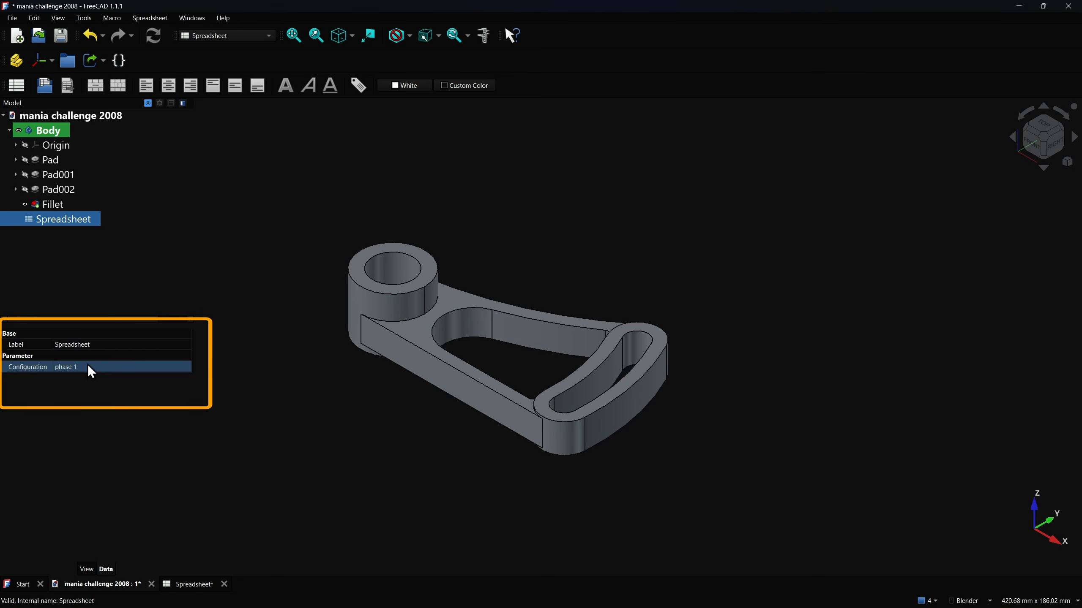
left_click(113, 369)
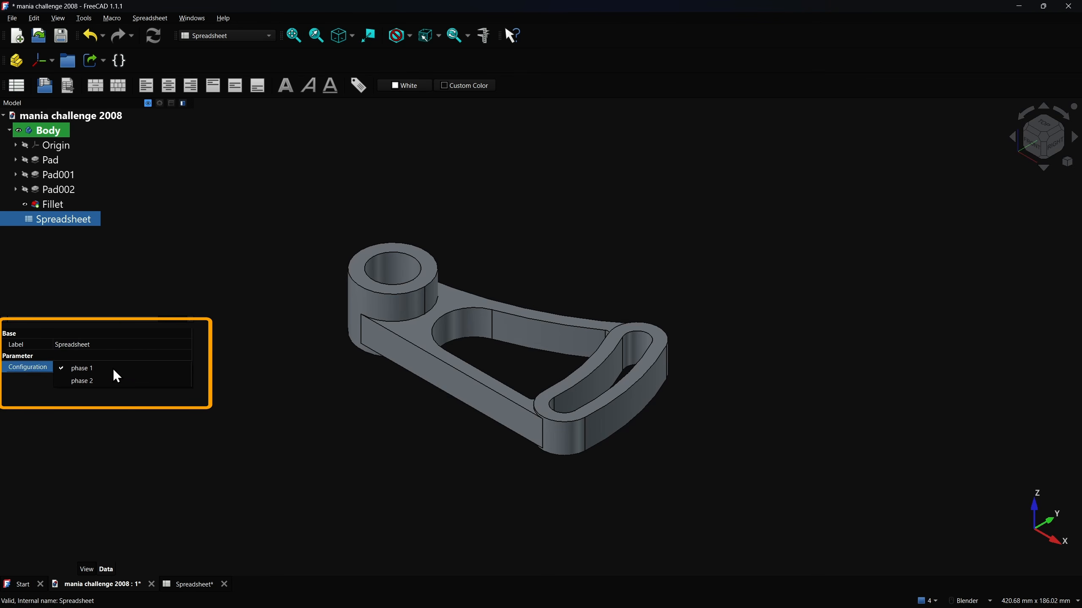
left_click(87, 382)
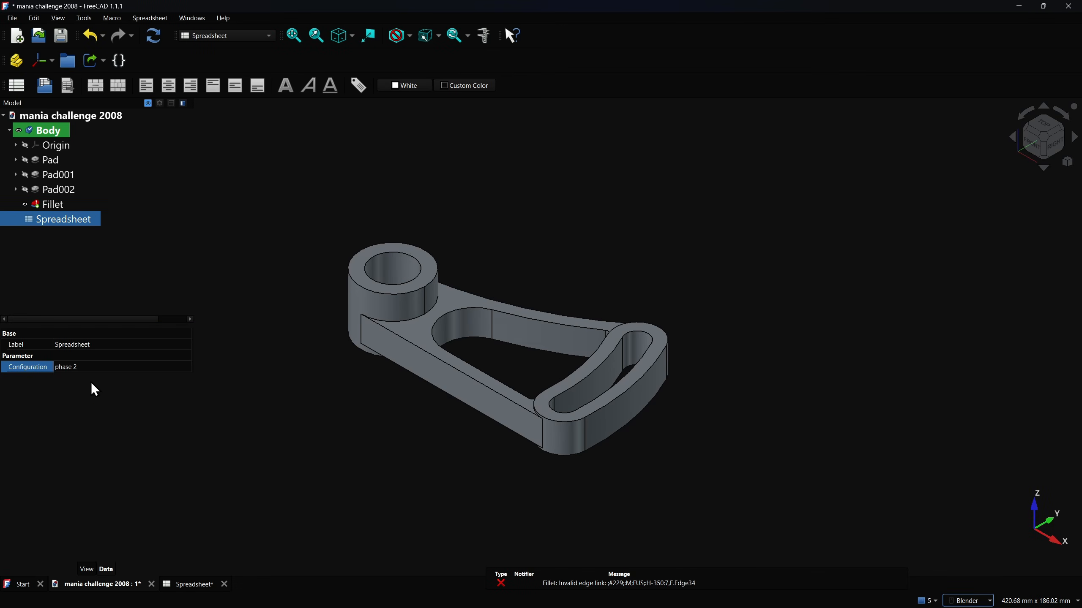
- Edit the rib fillet and remove both broken edge references from its selection
double_click(50, 209)
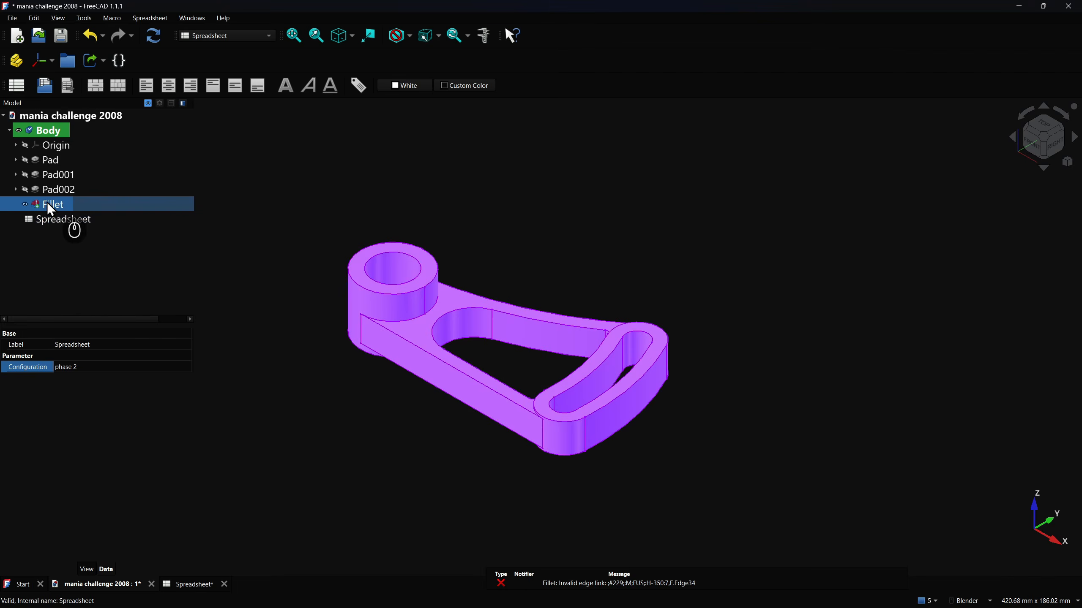
left_click(894, 226)
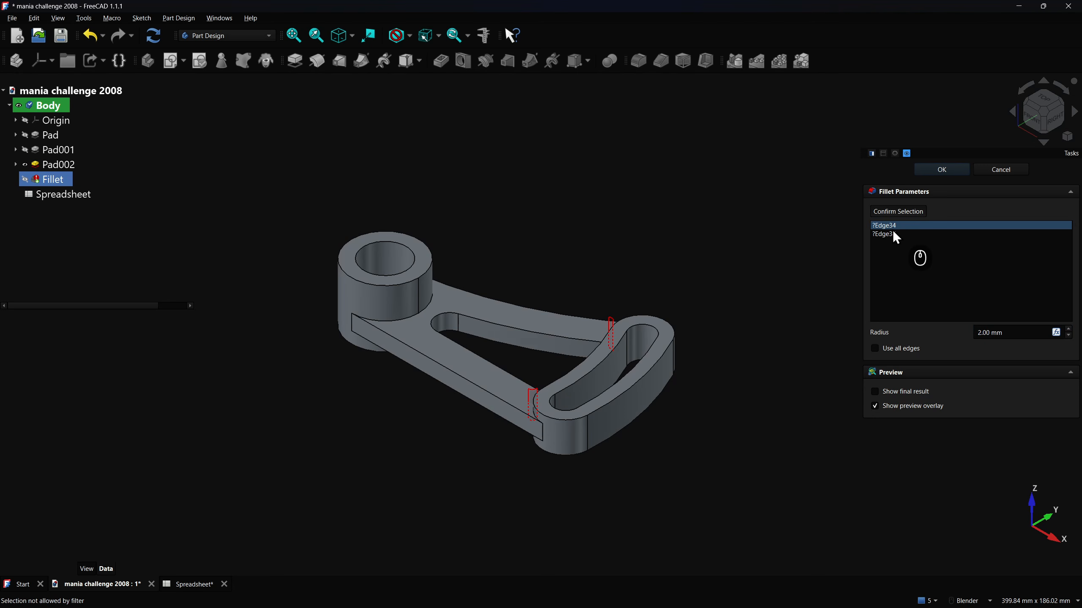
key("Delete")
left_click(891, 228)
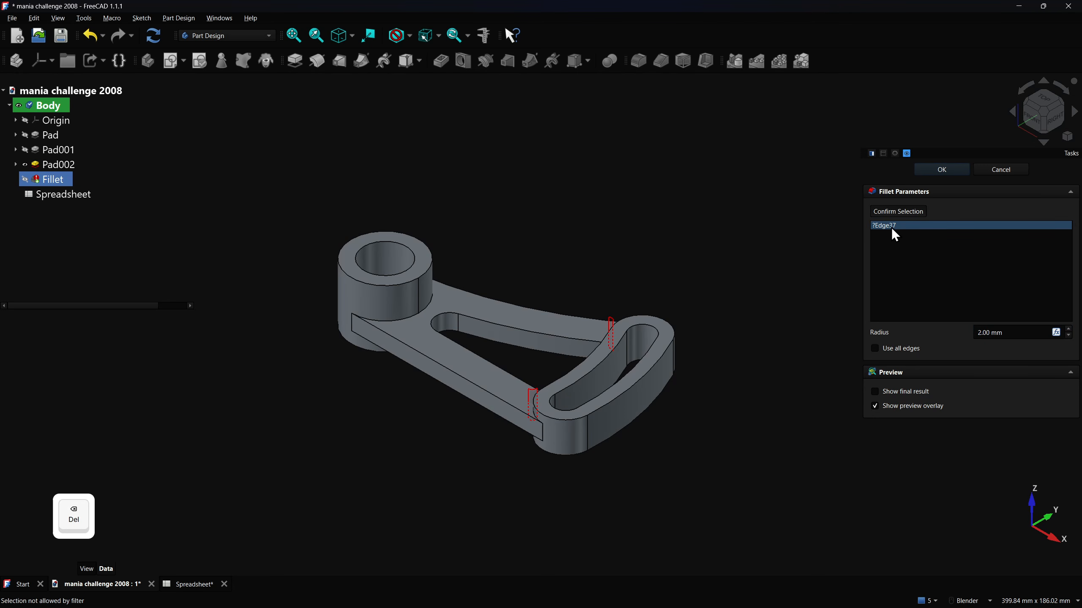
key("Delete")
- Reassign the 2 mm fillet to the two inner corner edges where the upper and lower ribs meet the slot wall
middle_click_drag(527, 356, 661, 340)
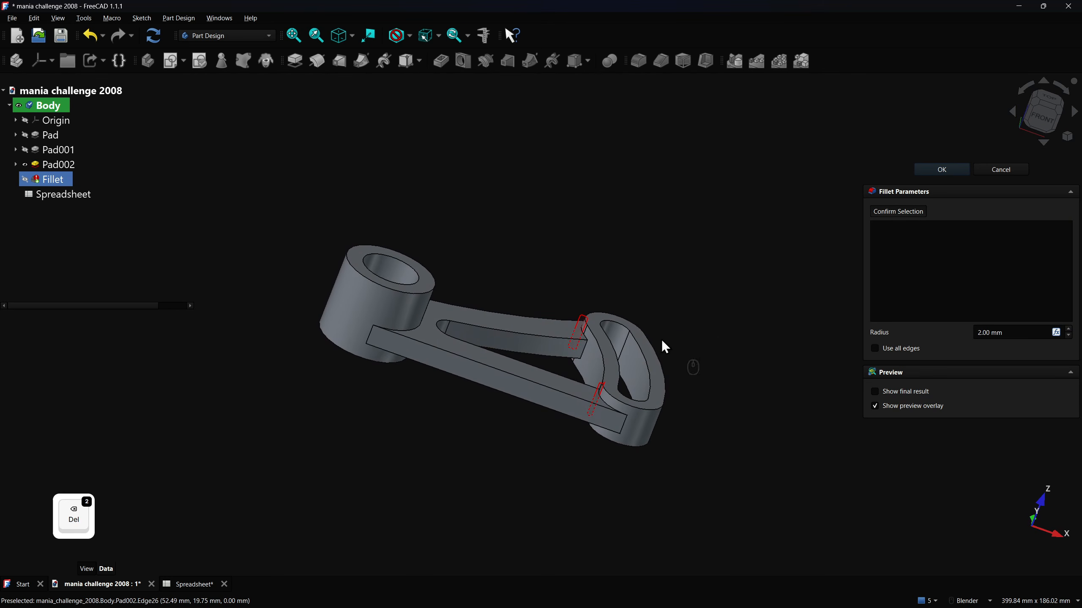
scroll(581, 355, "up", 5)
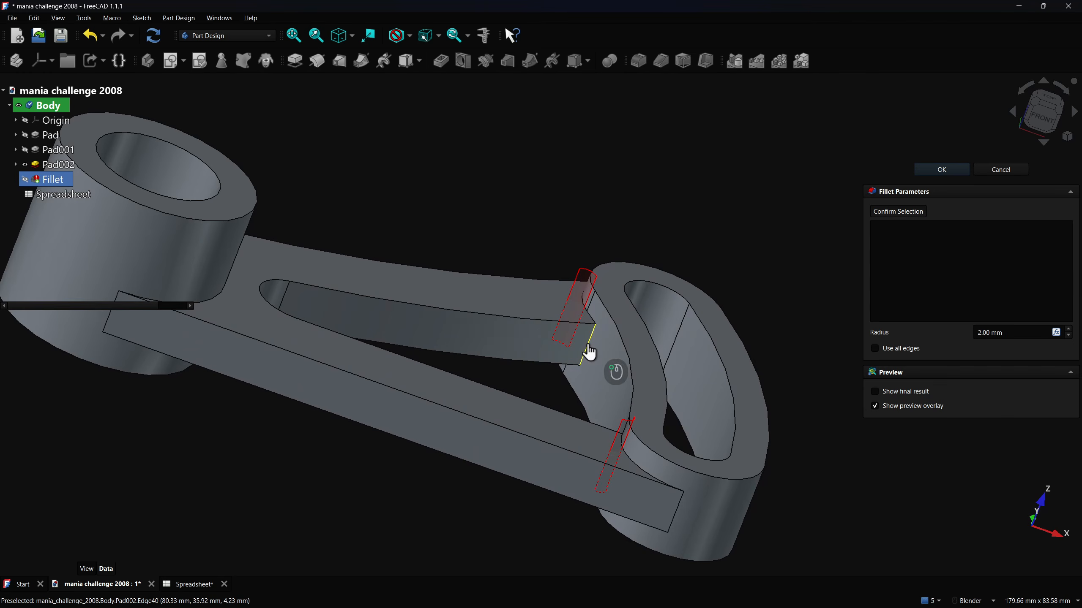
left_click(585, 341)
middle_click_drag(509, 227, 611, 430)
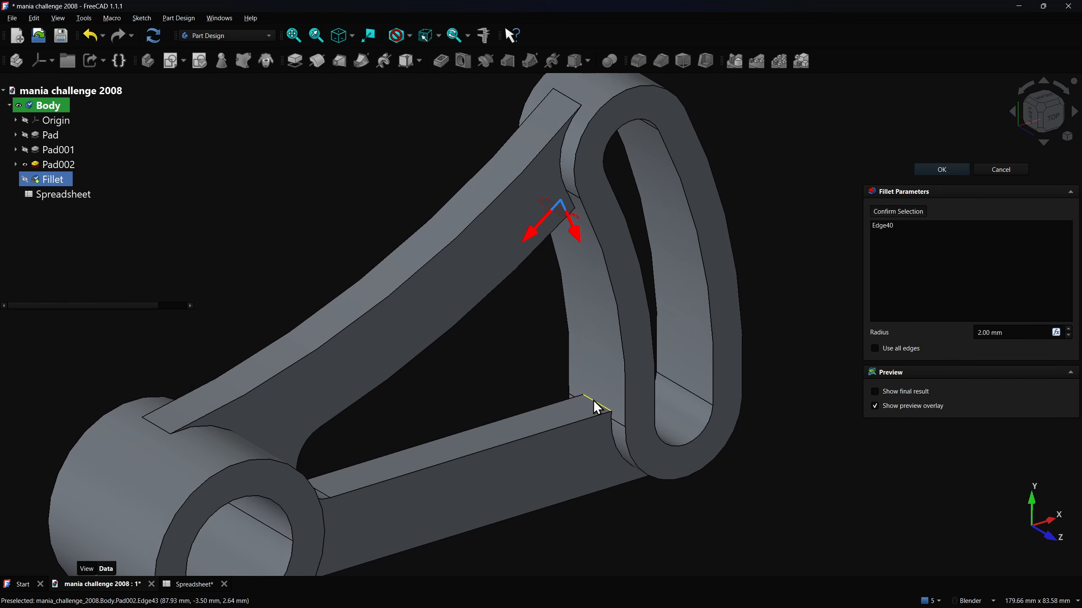
left_click(591, 403)
left_click(941, 169)
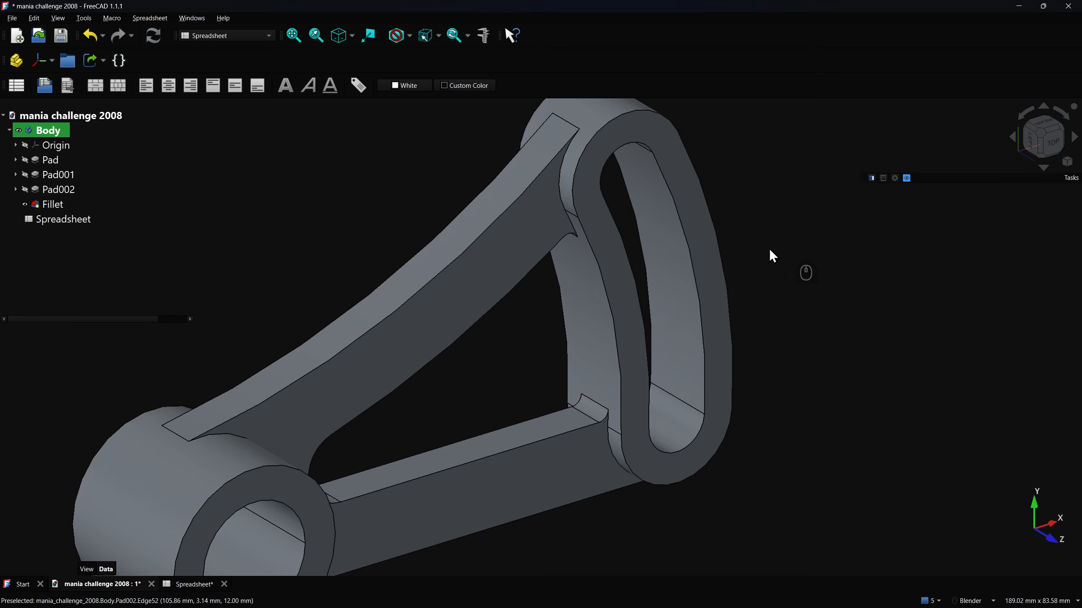
key("0")
key("Delete")
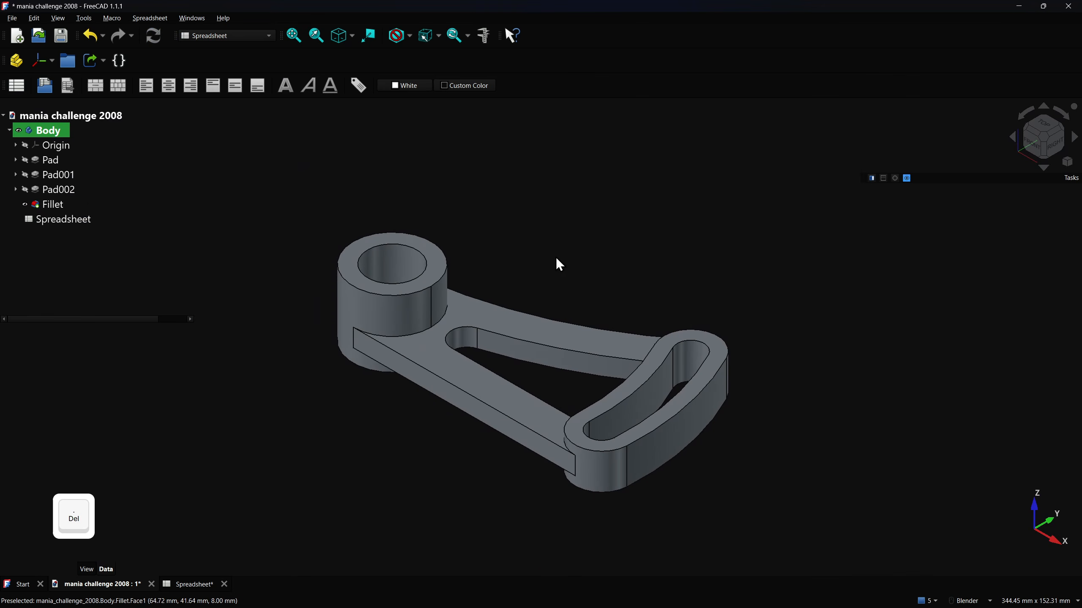
- Switch the spreadsheet's Configuration property back to phase 1
left_click(69, 219)
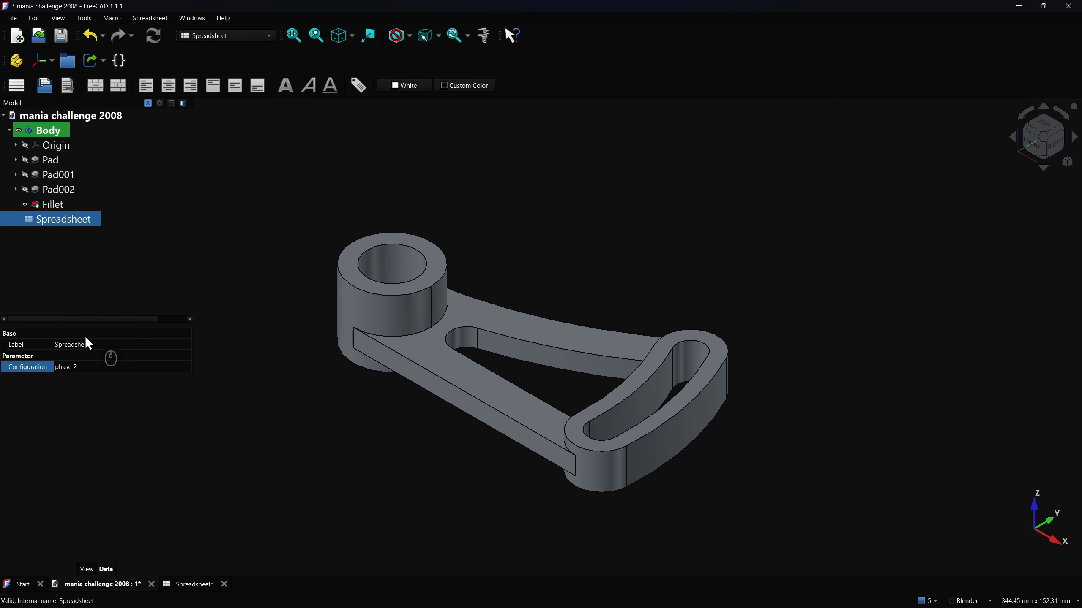
left_click(106, 374)
left_click(88, 356)
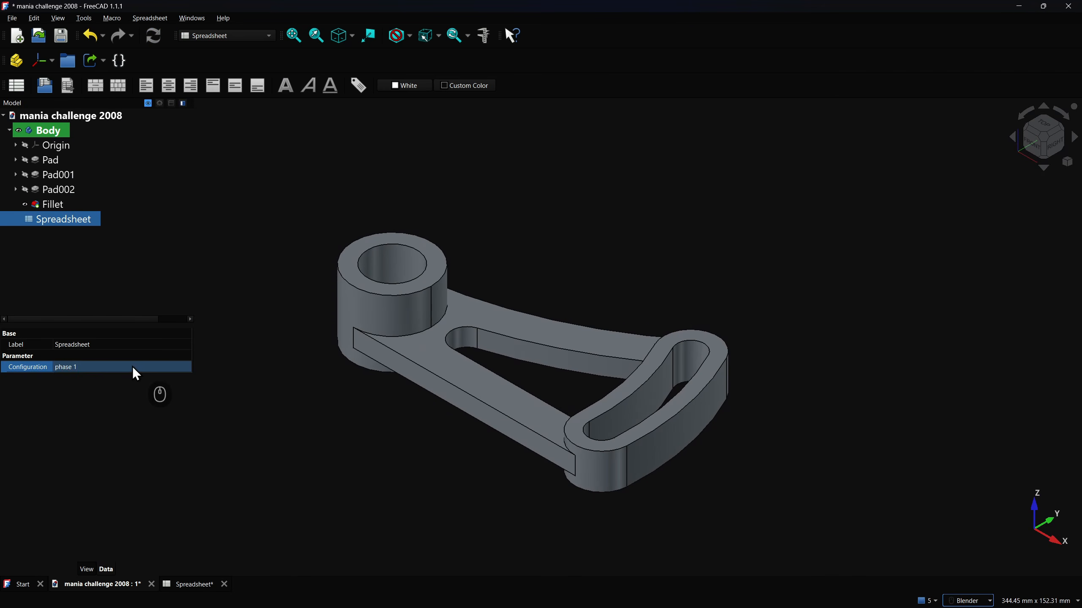
- Suppress the fillet feature through its Suppressed property
left_click(60, 205)
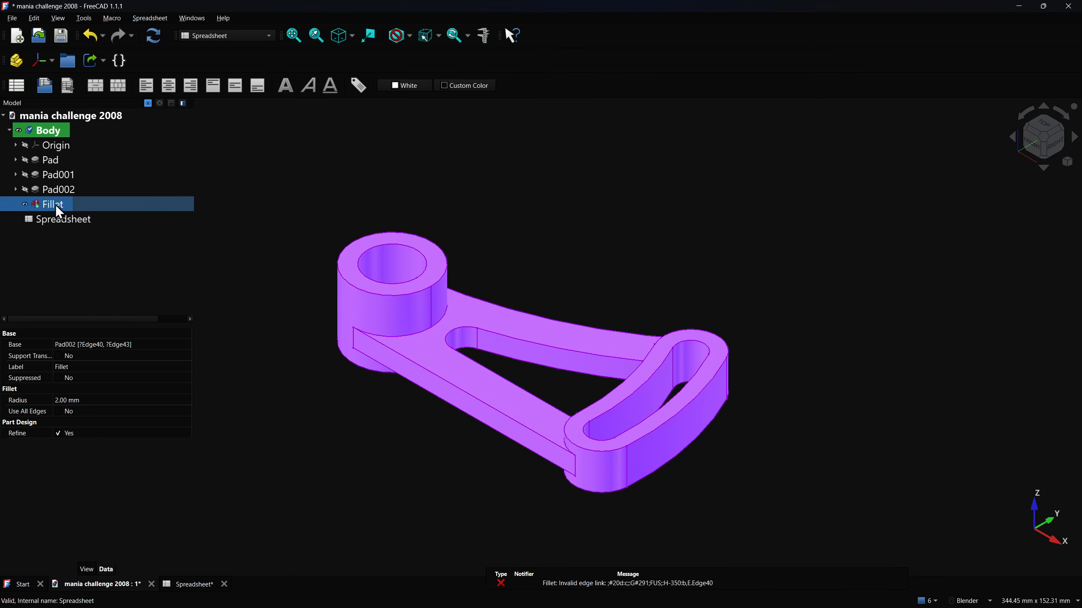
left_click(59, 378)
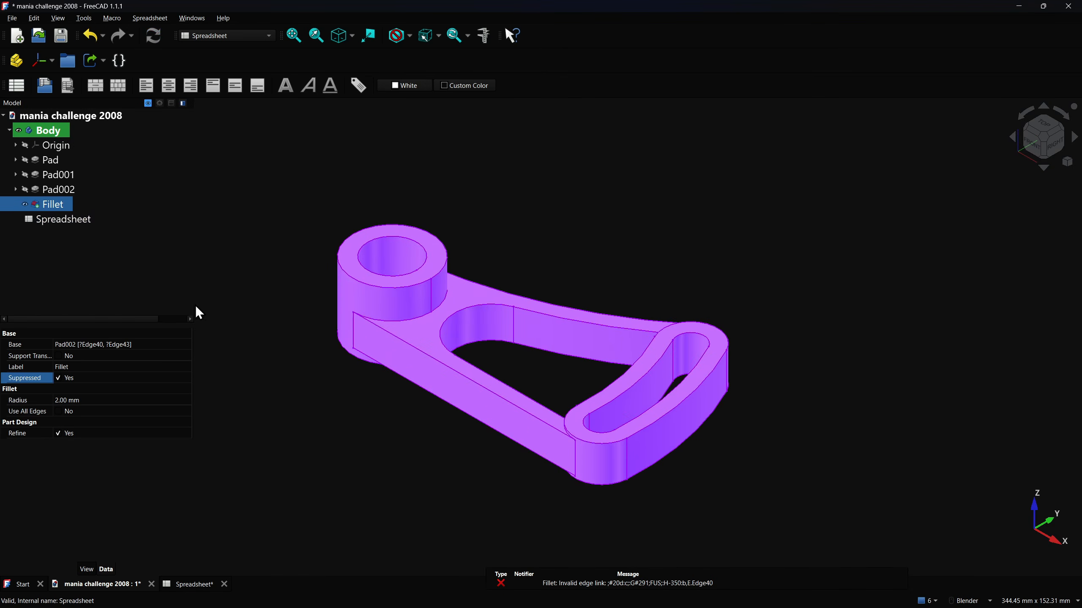
left_click(253, 299)
- Switch the configuration to phase 2 and back to phase 1 to check how the model rebuilds
left_click(65, 225)
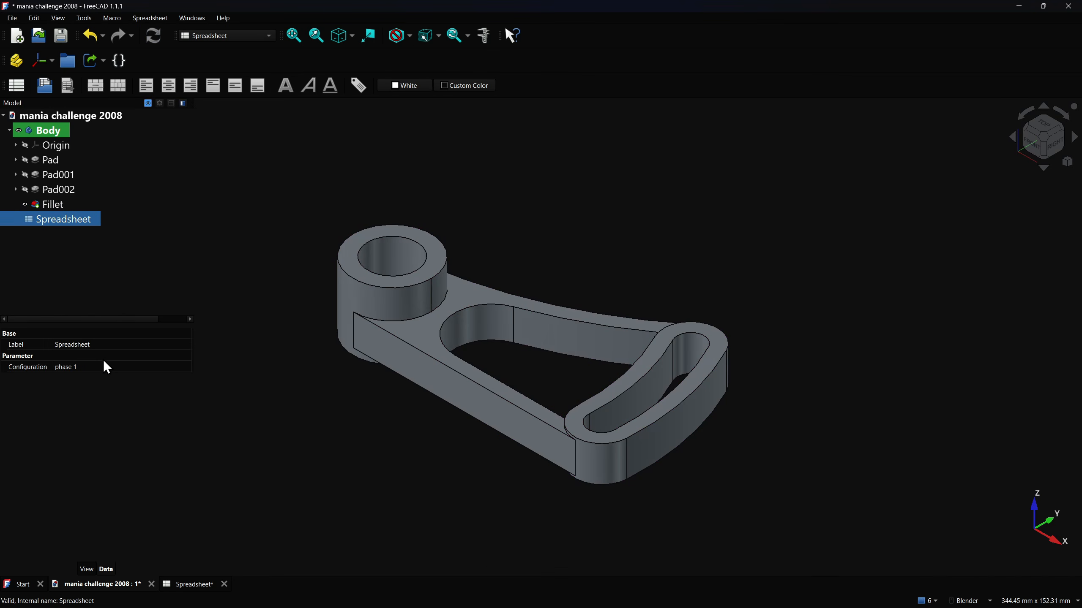
left_click(102, 367)
left_click(99, 369)
left_click(91, 380)
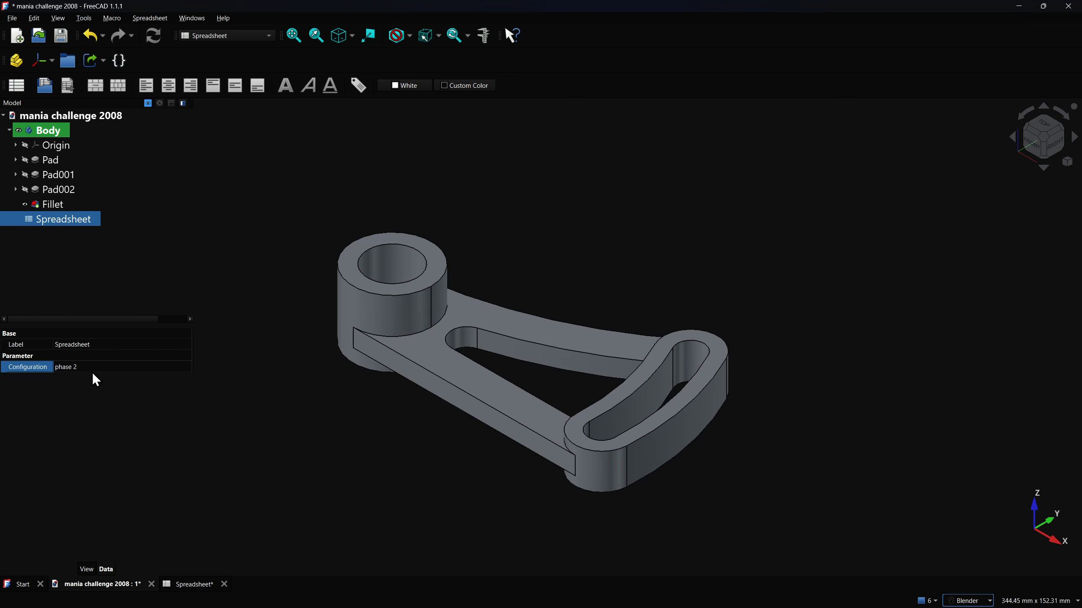
left_click(87, 367)
left_click(85, 371)
left_click(89, 360)
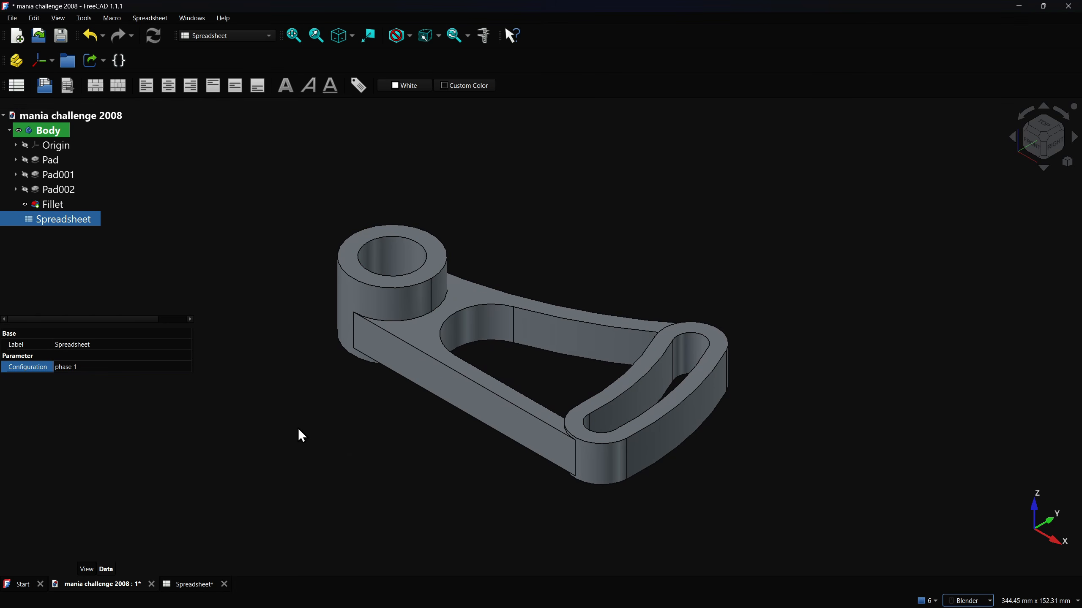
- Clear the spreadsheet selection and switch to the Part Design workbench
left_click(313, 429)
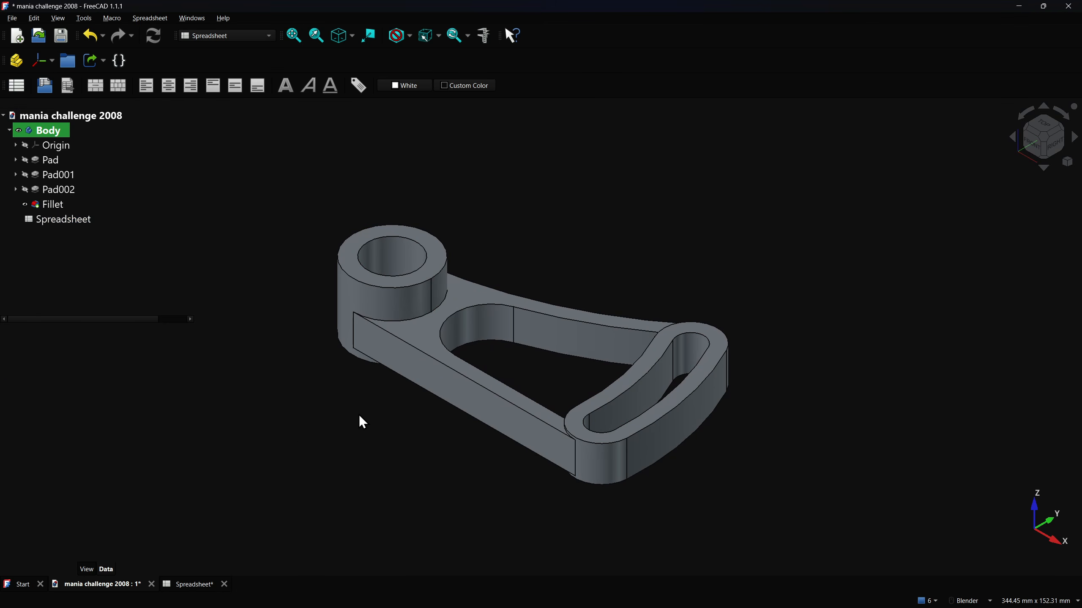
scroll(367, 422, "up", 2)
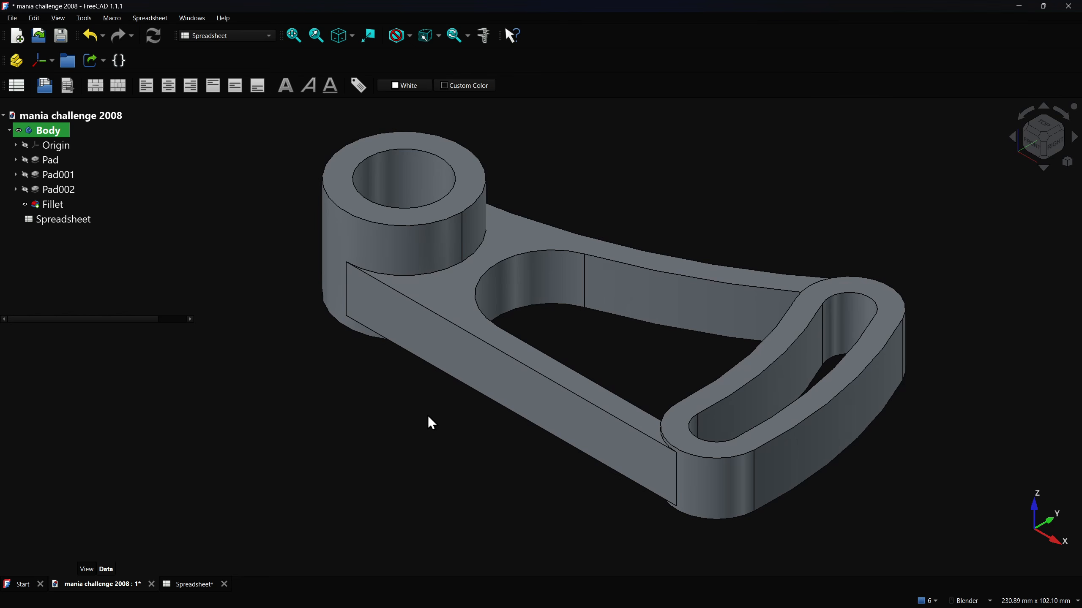
left_click(213, 38)
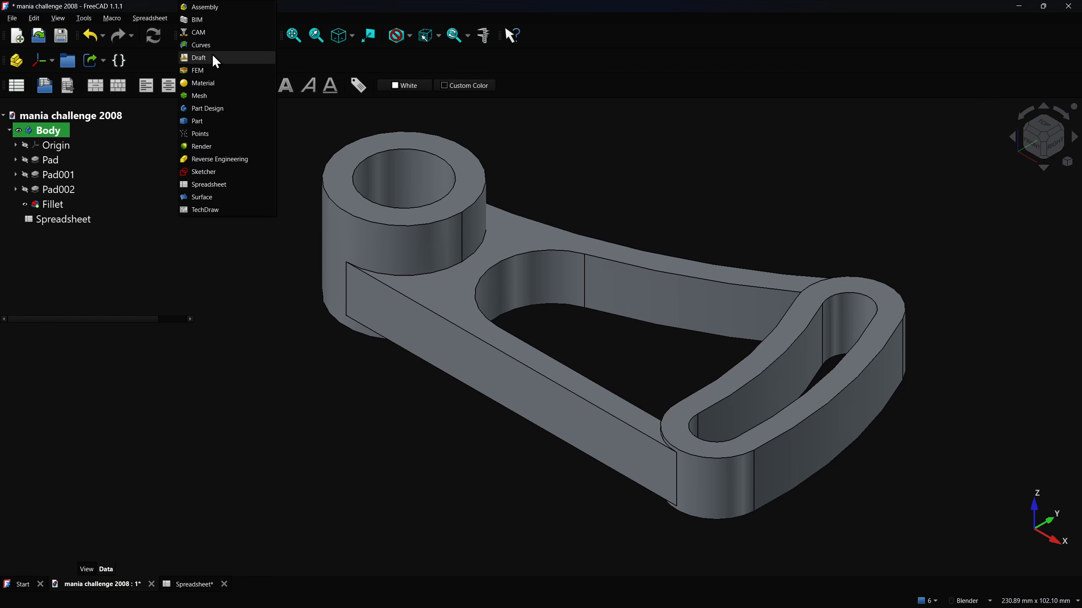
left_click(208, 109)
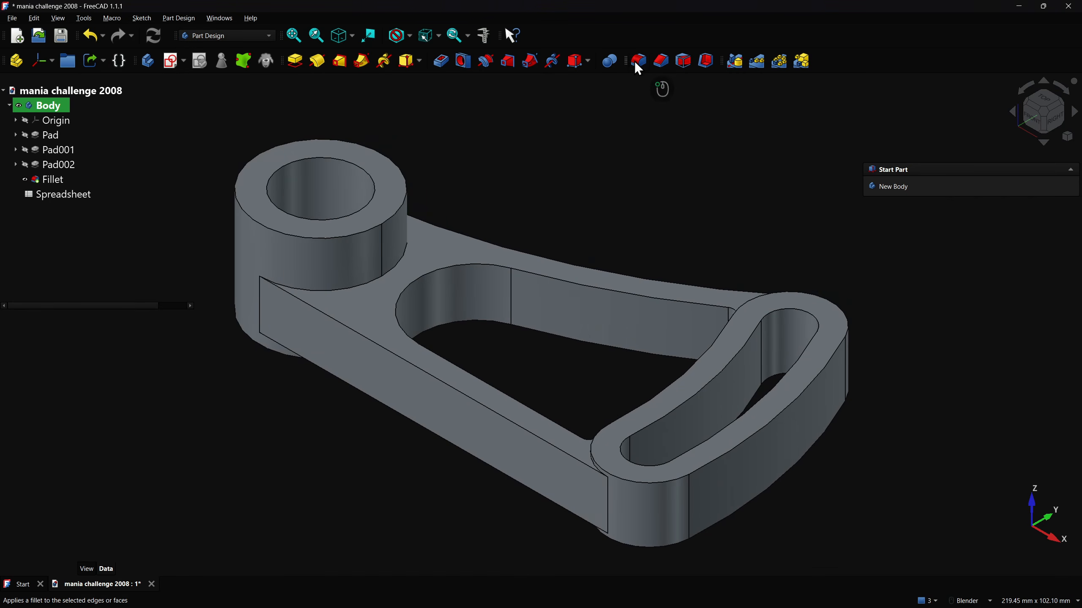
- Try a 2 mm fillet on the upper and lower long outer edges of the straight rib
left_click(634, 63)
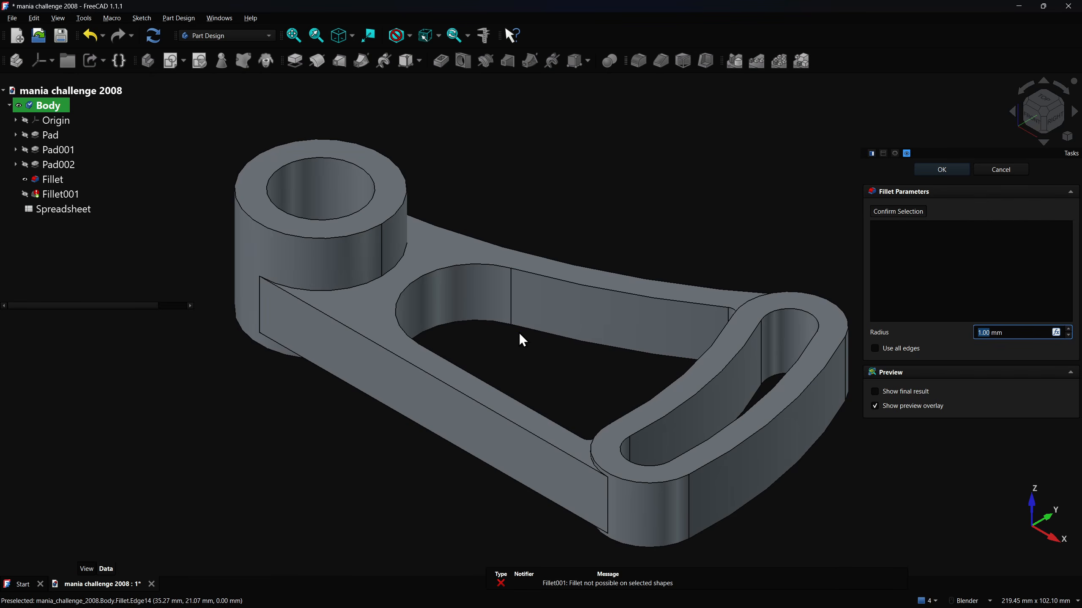
left_click(446, 382)
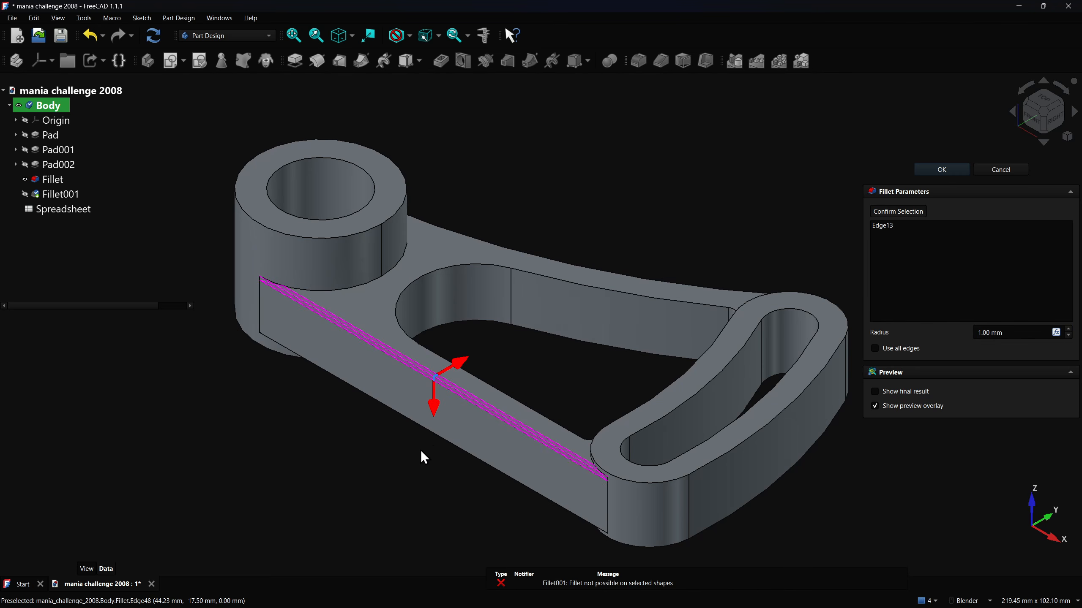
left_click(440, 439)
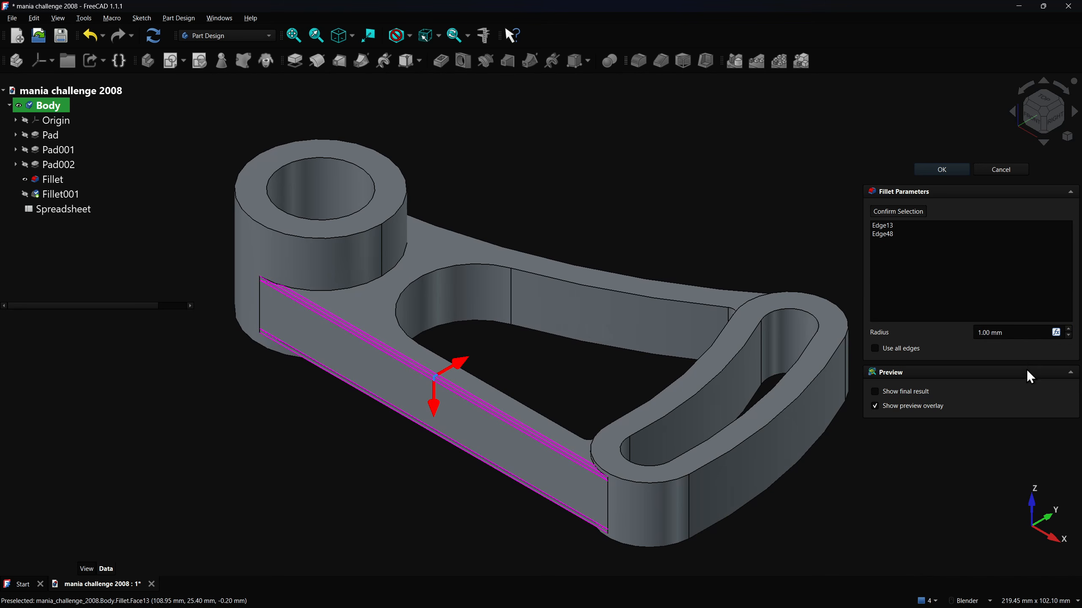
left_click(1067, 330)
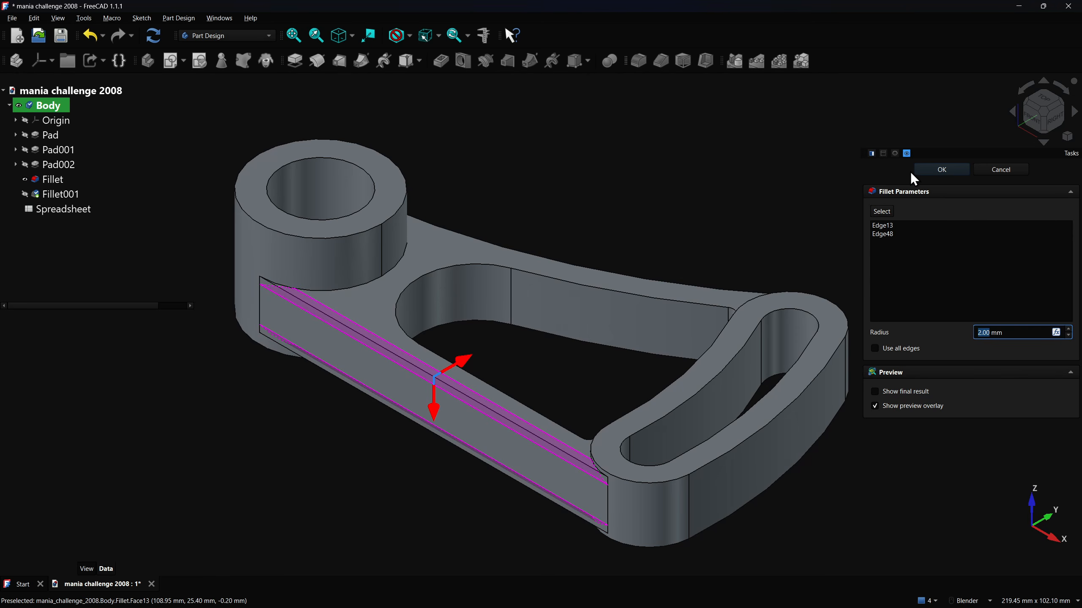
left_click(950, 170)
middle_click_drag(462, 486, 571, 475)
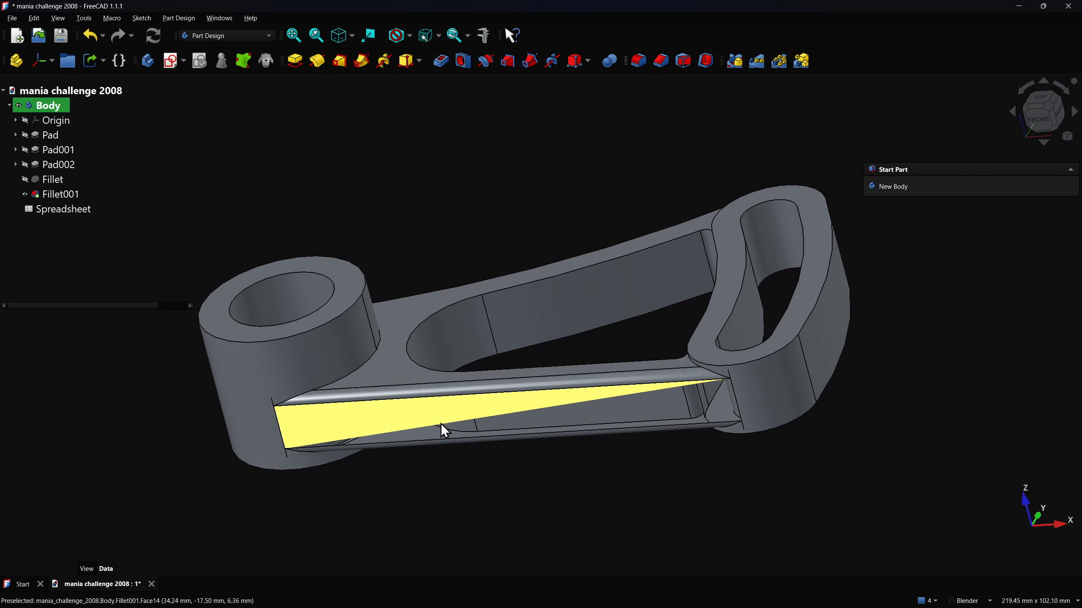
- Reopen the straight rib's fillet and clear all edges from its selection
double_click(47, 194)
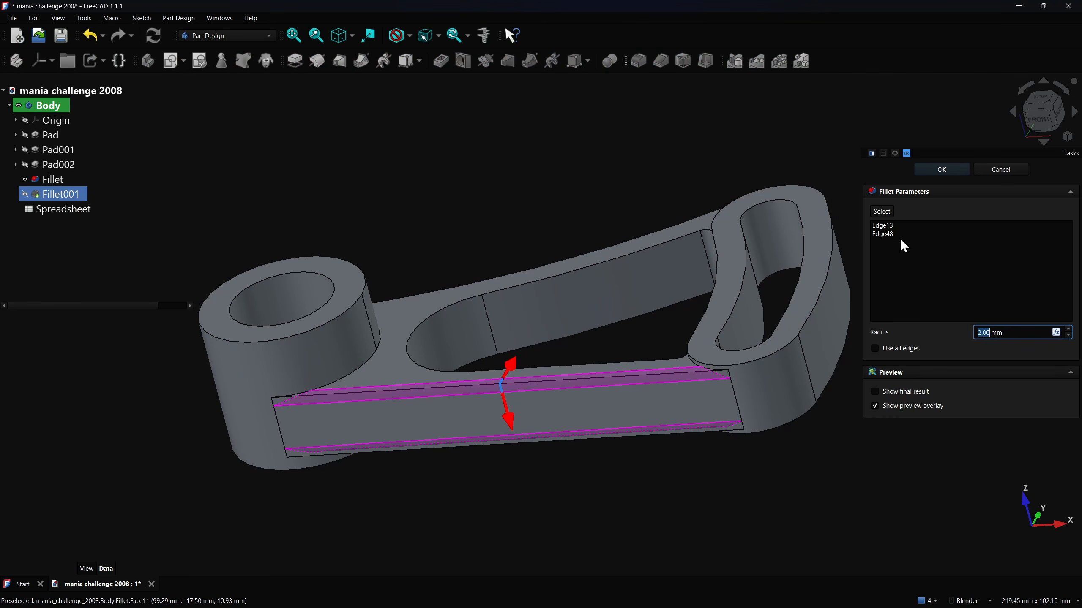
left_click(895, 234)
key("Delete")
left_click(887, 226)
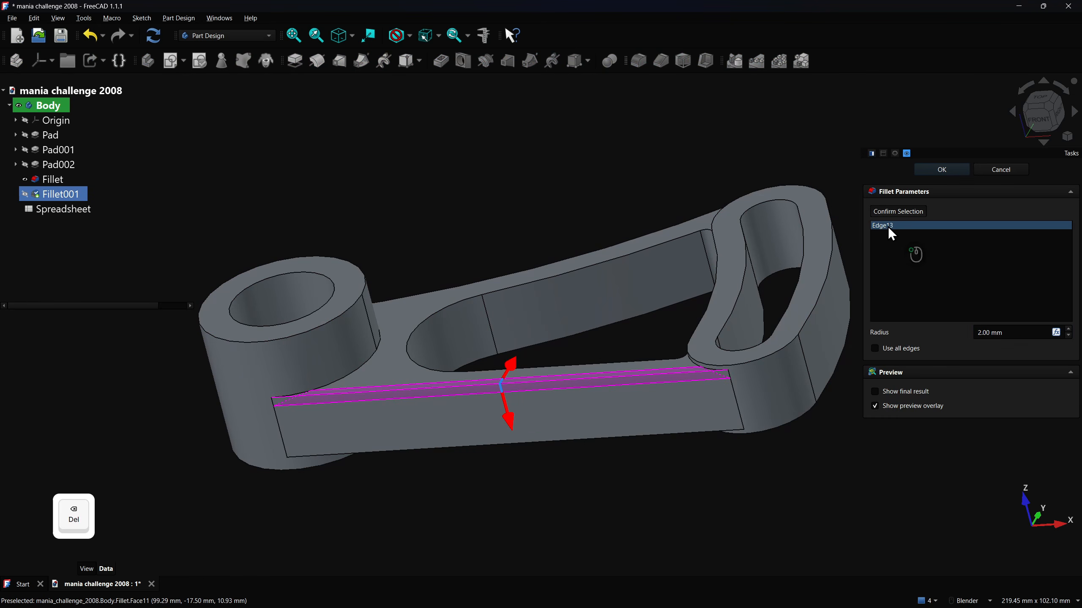
key("Delete")
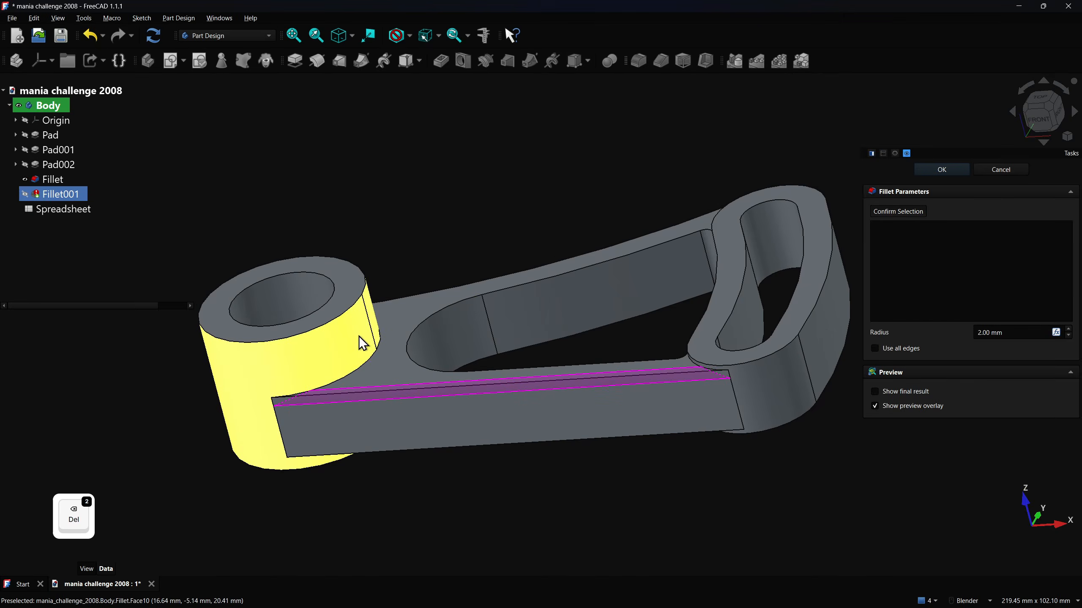
left_click(416, 363)
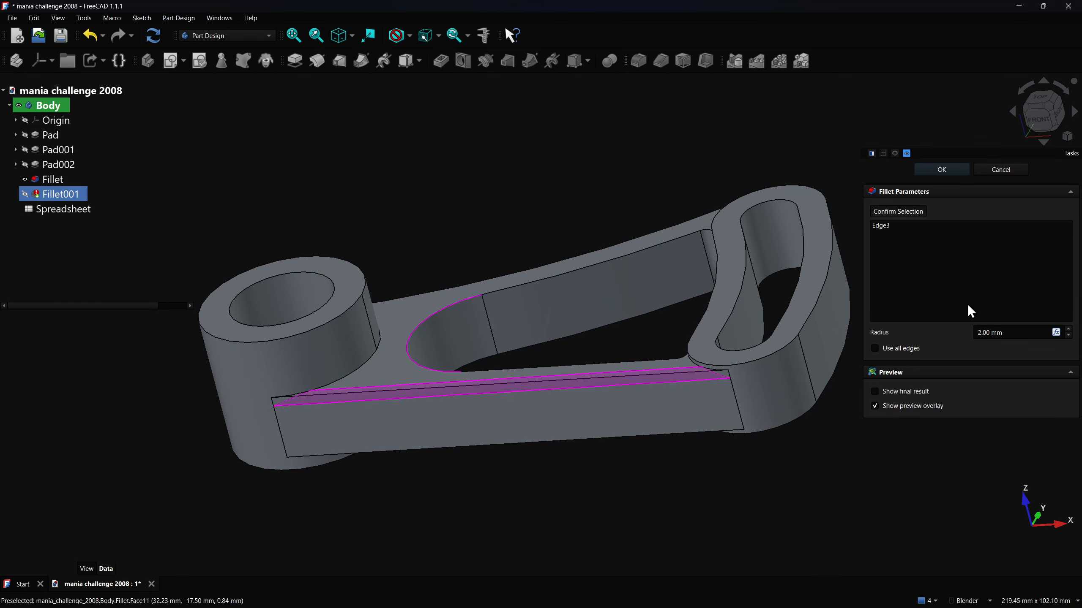
left_click(885, 227)
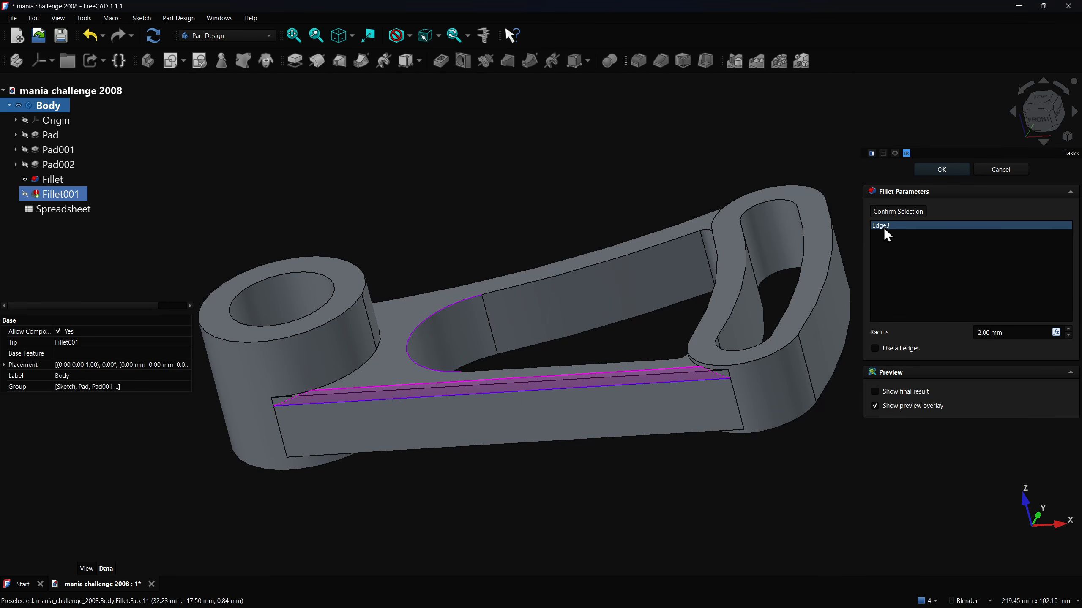
key("Delete")
- Assign the 2 mm fillet to the two long outer edges of the curved rib instead
middle_click_drag(532, 210, 531, 294)
left_click(528, 296)
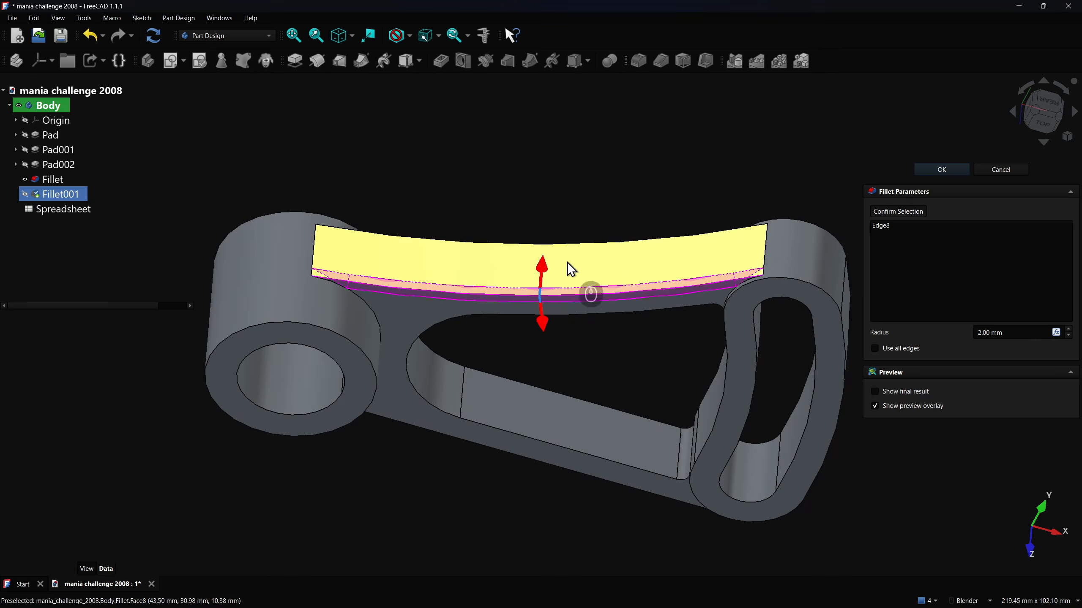
left_click(595, 245)
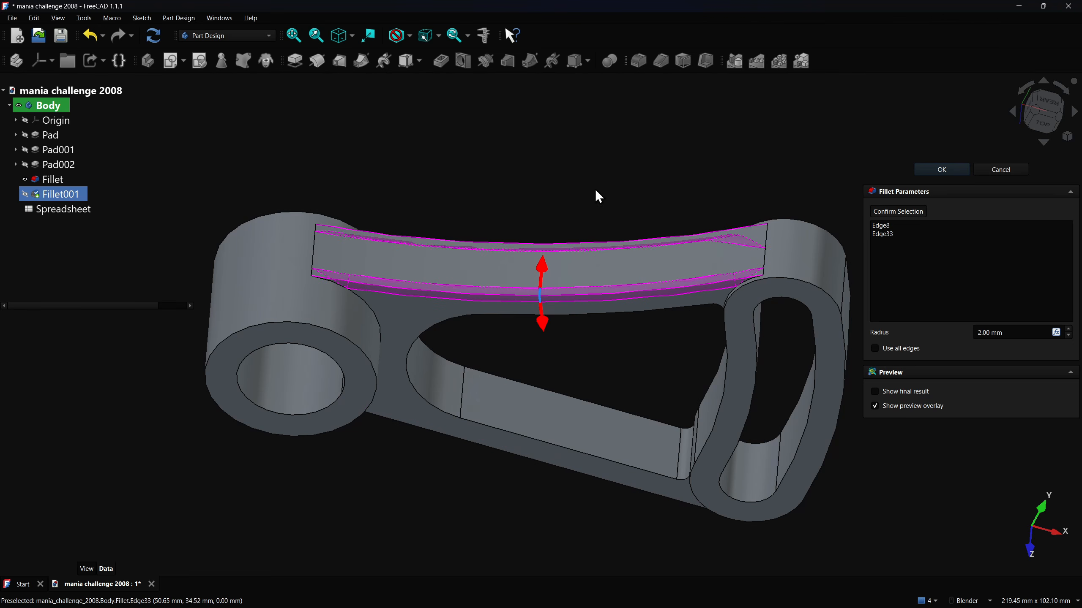
left_click(937, 170)
middle_click_drag(551, 248, 540, 203)
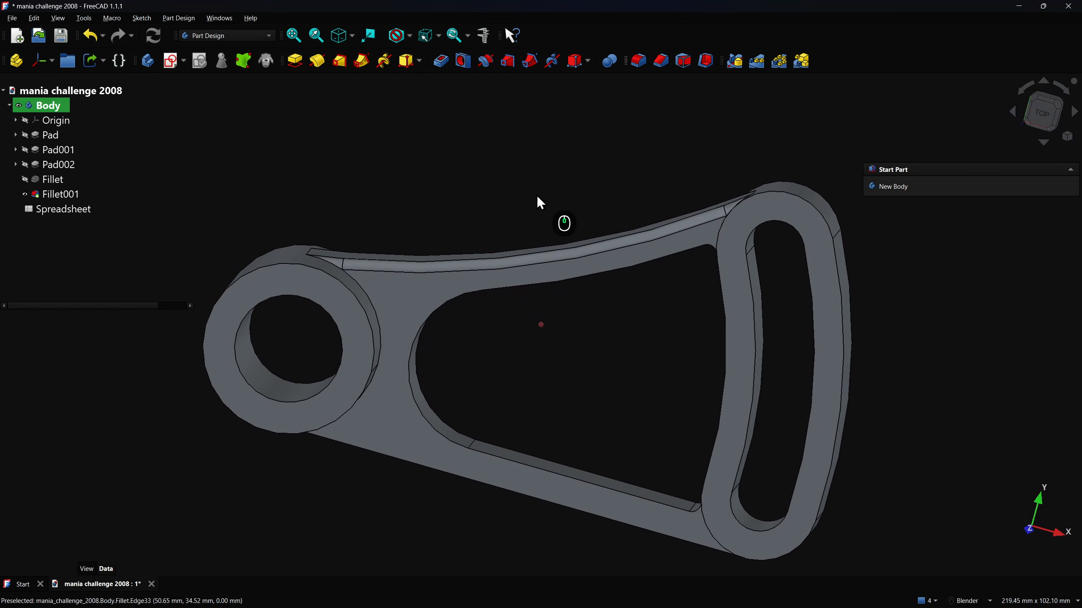
- Run a geometry check on the curved rib's fillet feature and review the errors listed
left_click(68, 195)
left_click(222, 60)
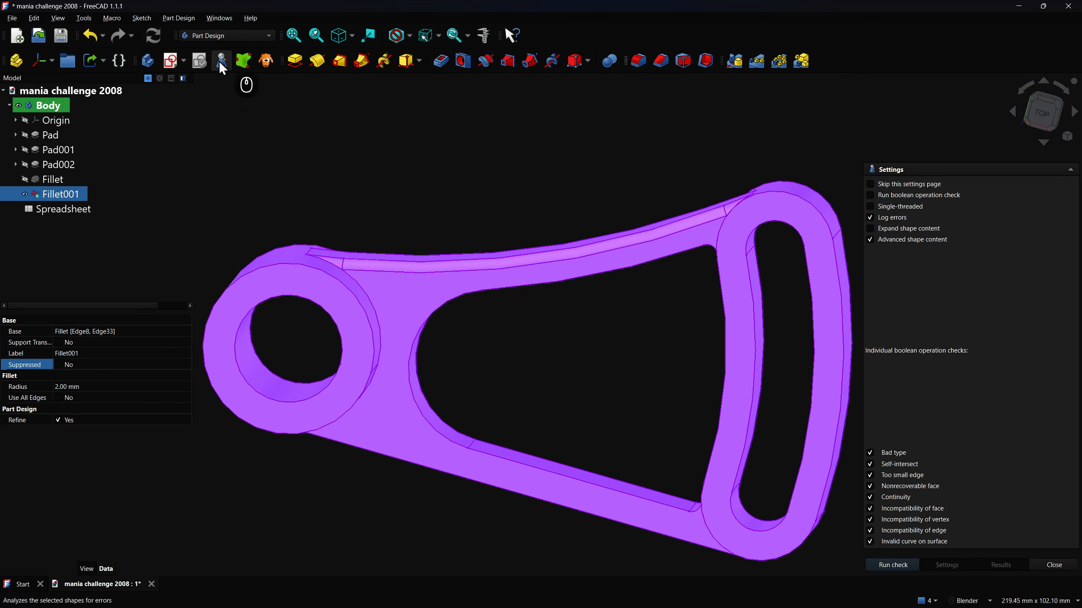
left_click(895, 566)
left_click(916, 316)
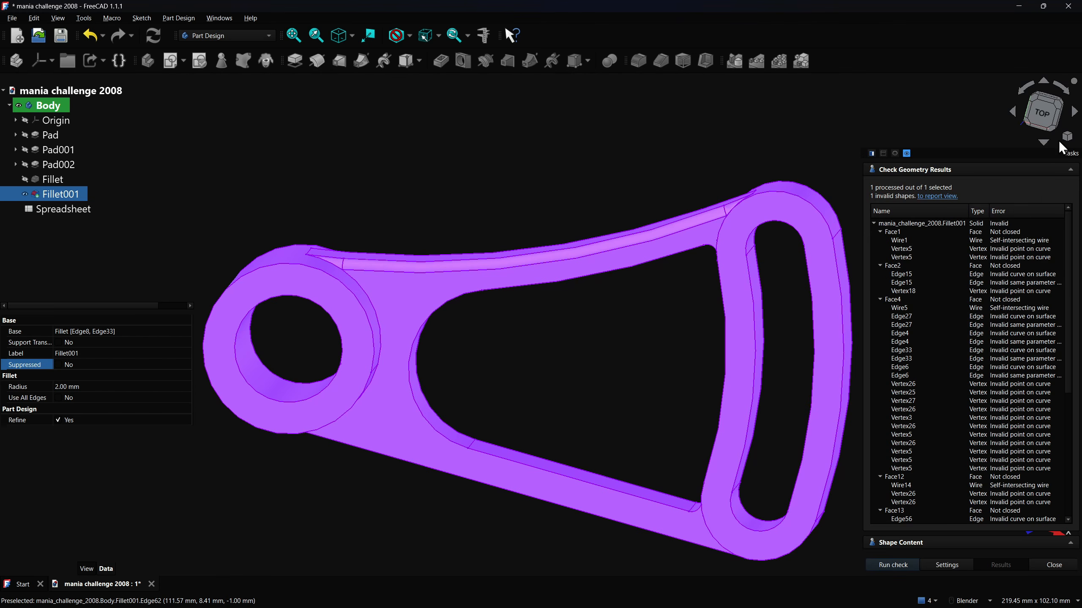
left_click(1052, 566)
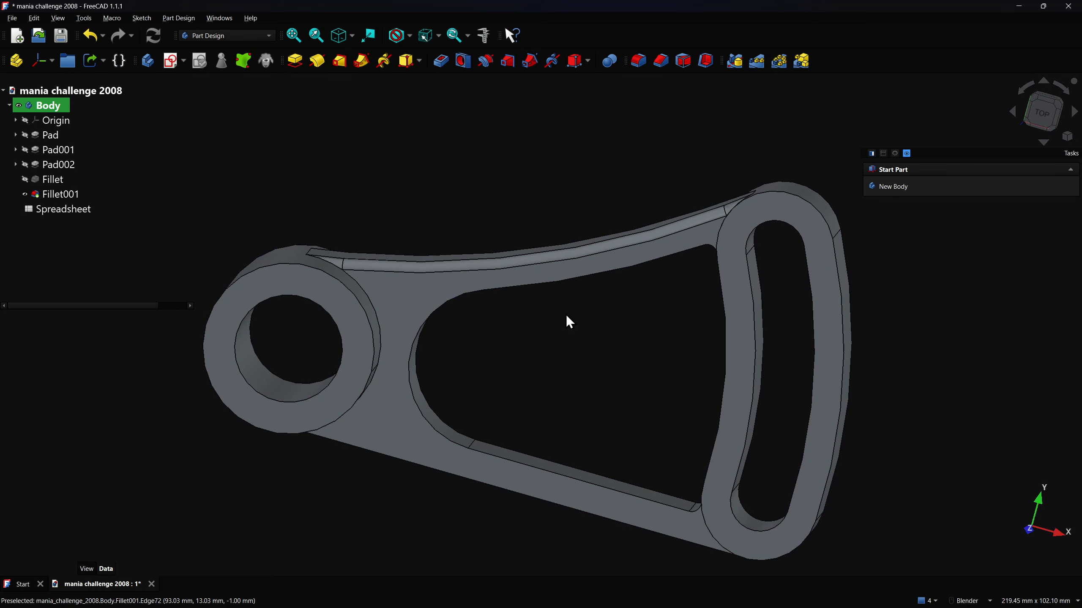
- Delete the curved rib's fillet feature from the body
left_click(49, 194)
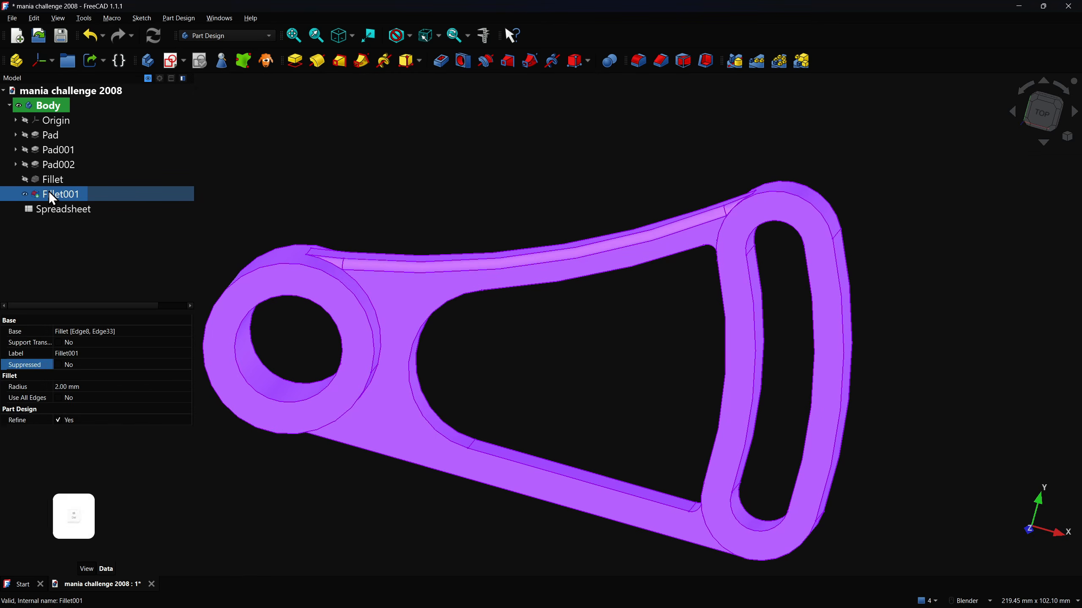
key("Delete")
key("0")
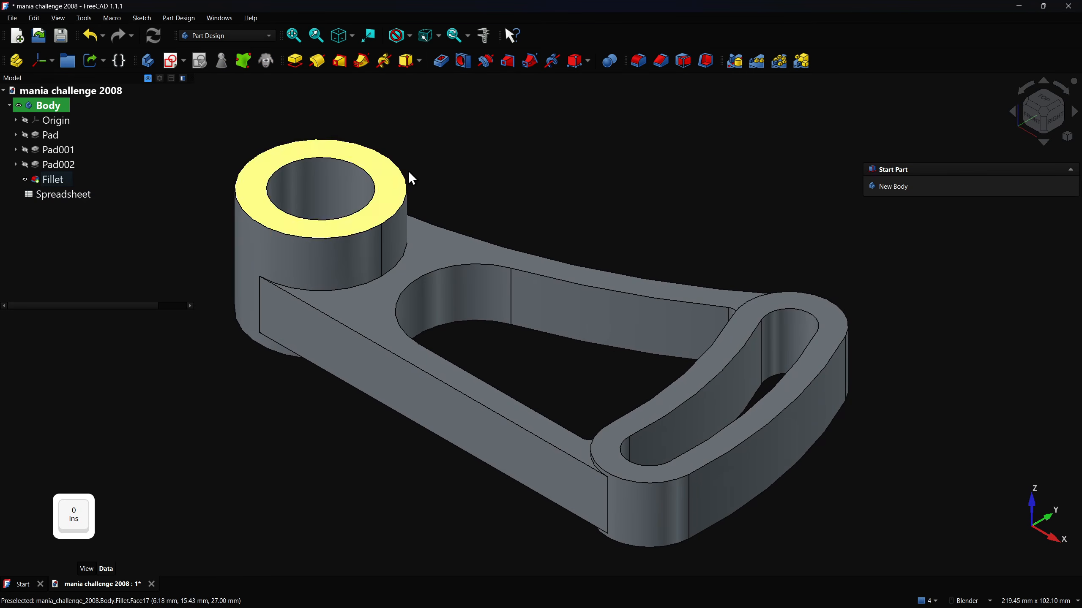
scroll(684, 174, "down", 1)
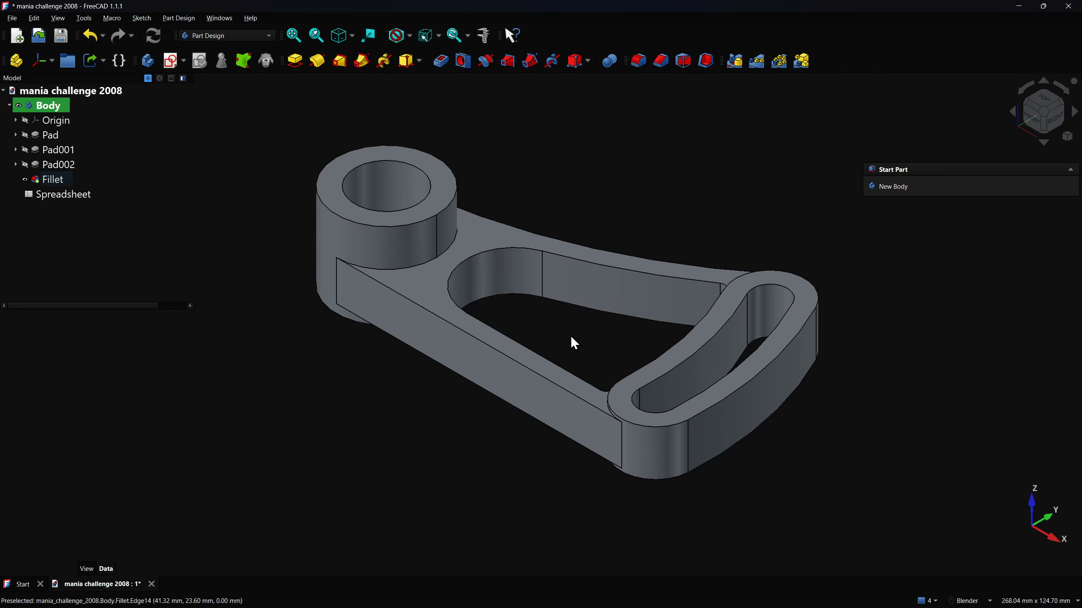
key("0")
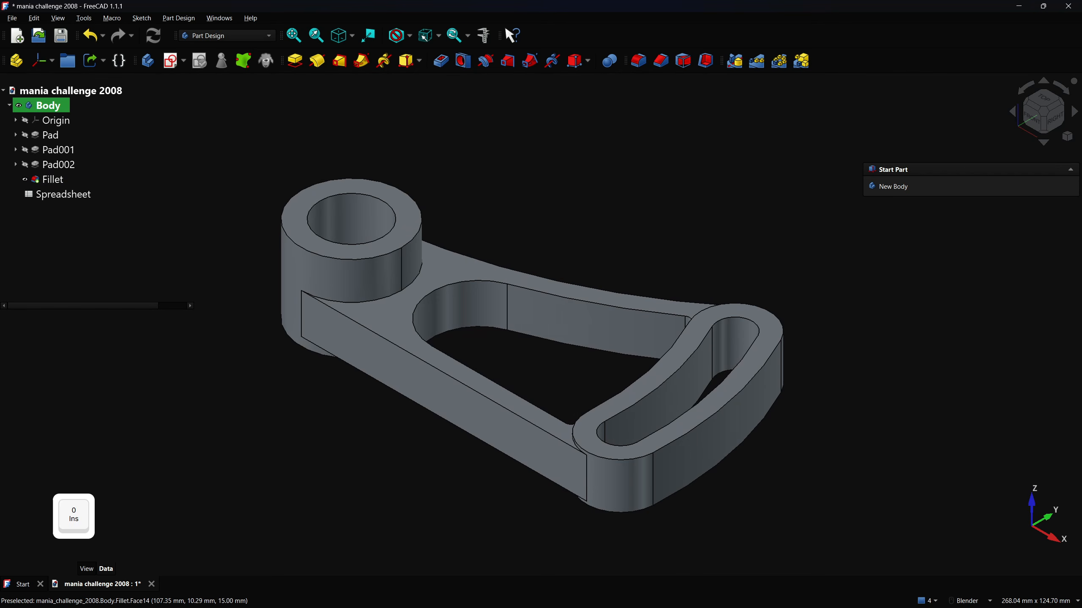